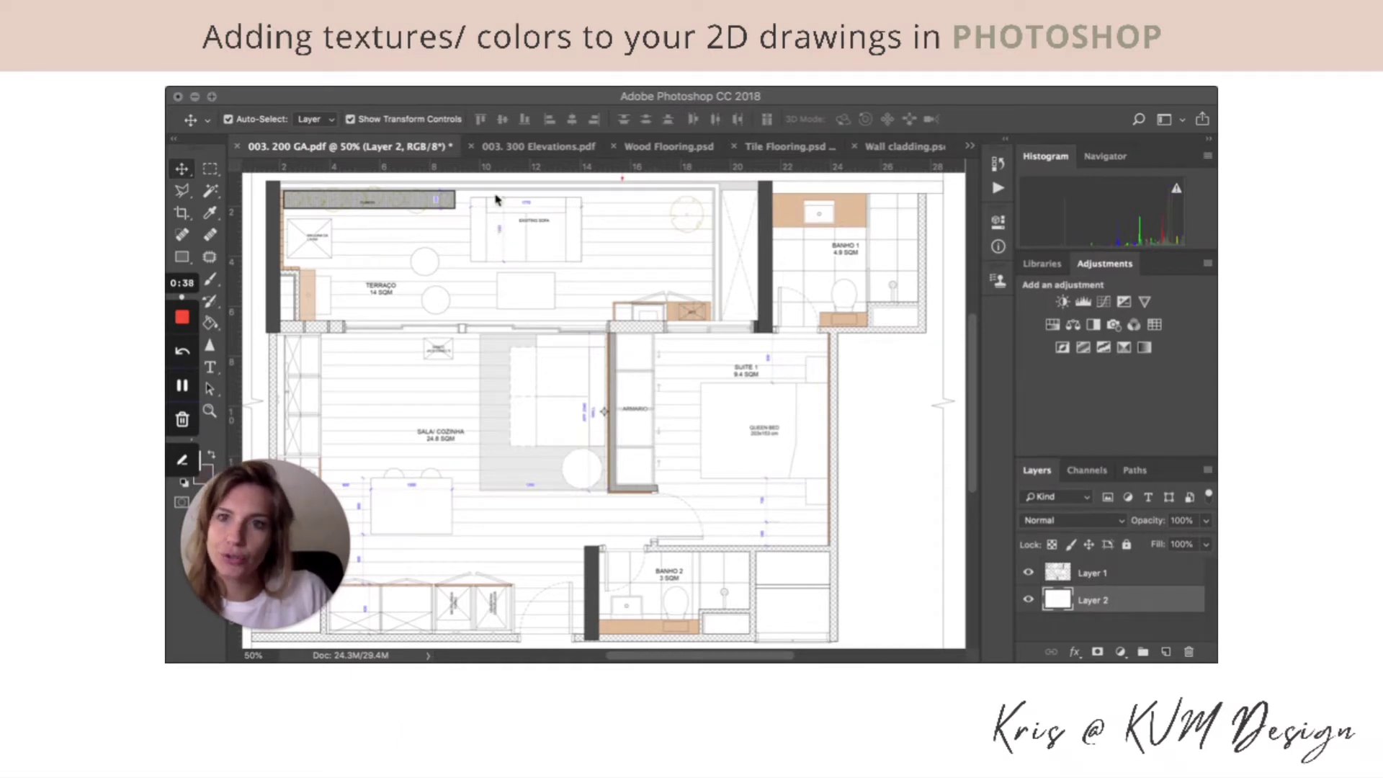
pyautogui.click(527, 148)
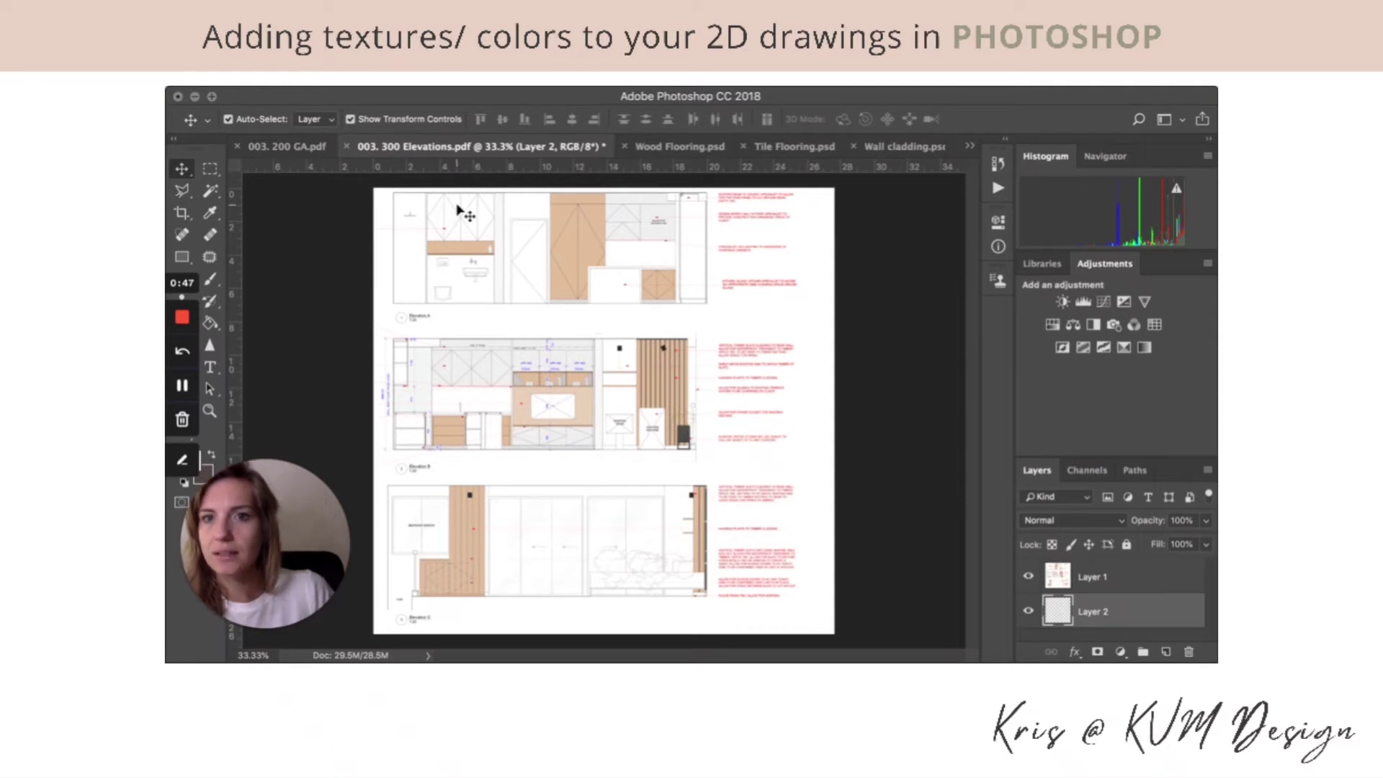
pyautogui.click(292, 148)
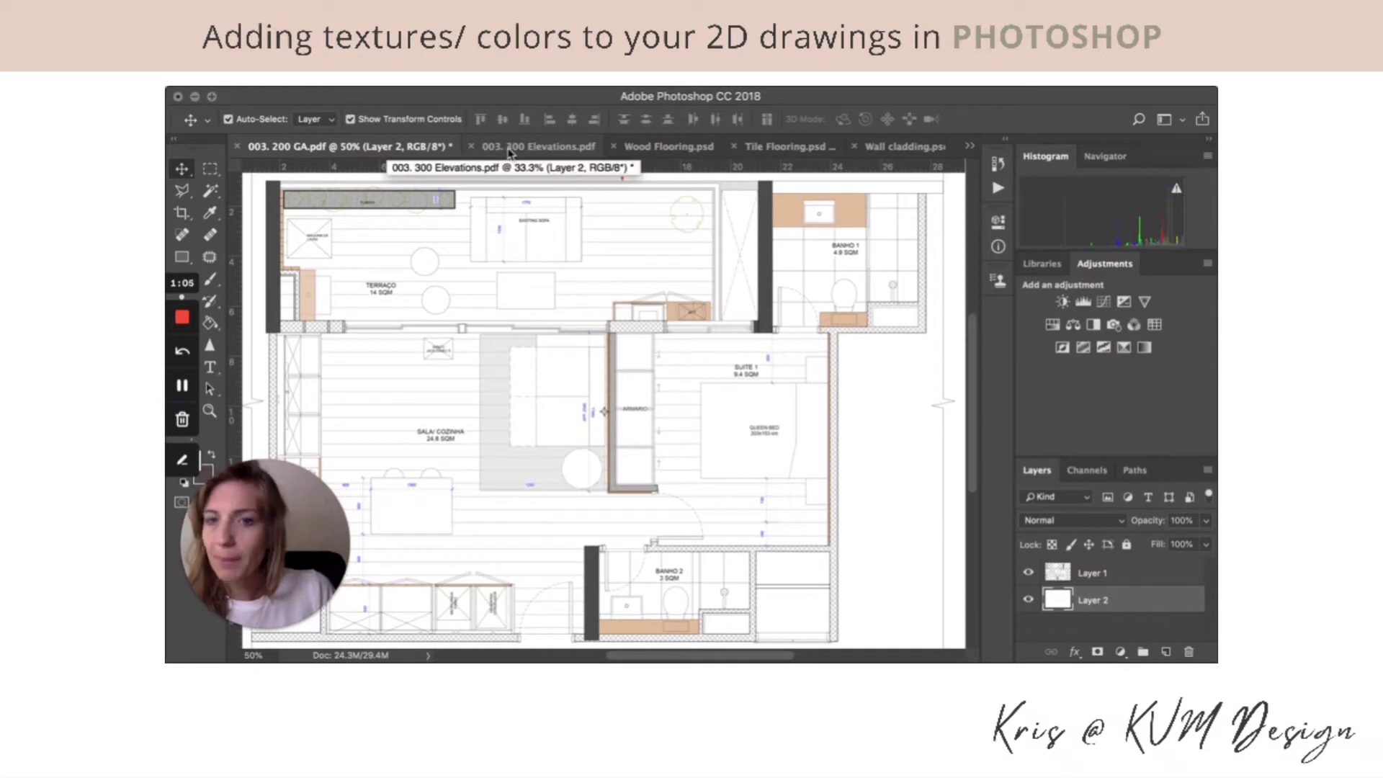
# Step: Copy the dark brown wood texture from Wood Flooring.psd into the 003. 200 GA.pdf floor plan
pyautogui.click(671, 147)
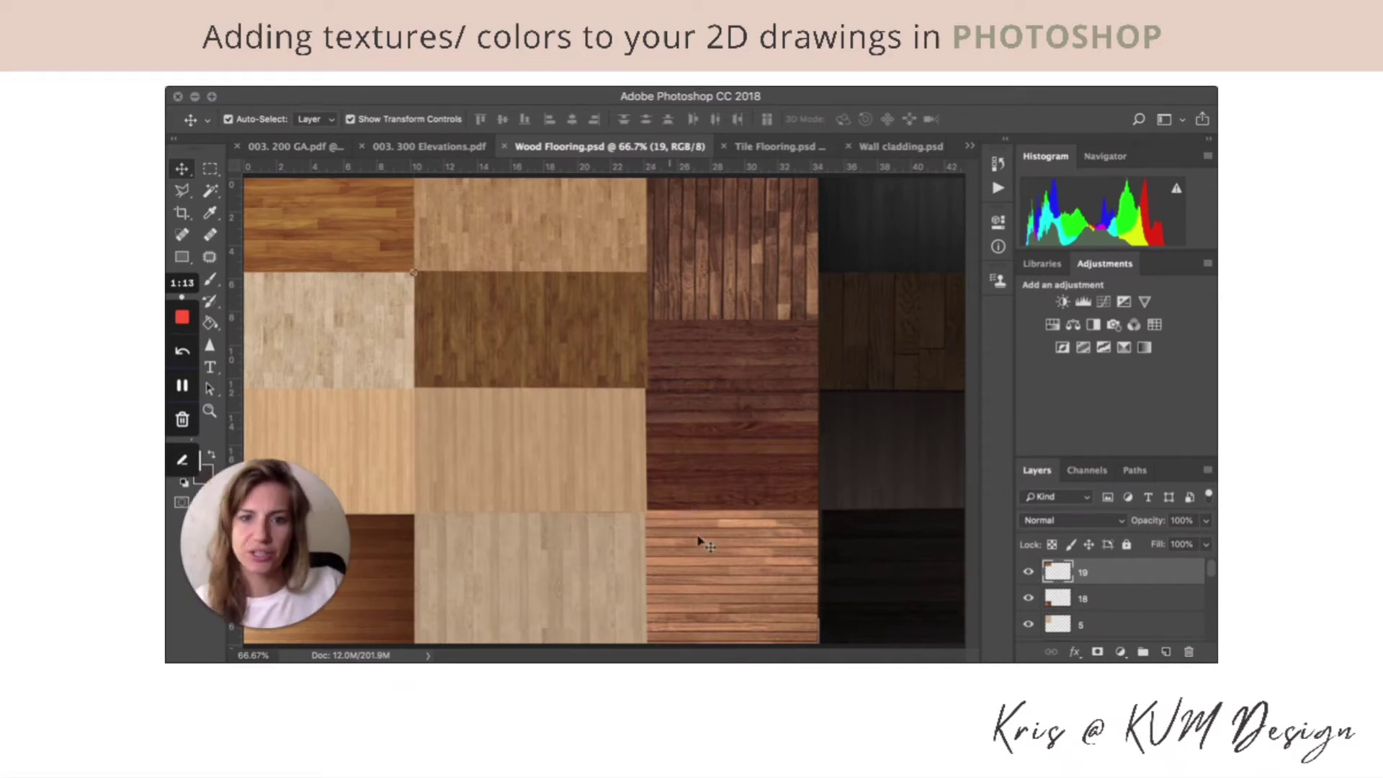
pyautogui.click(544, 333)
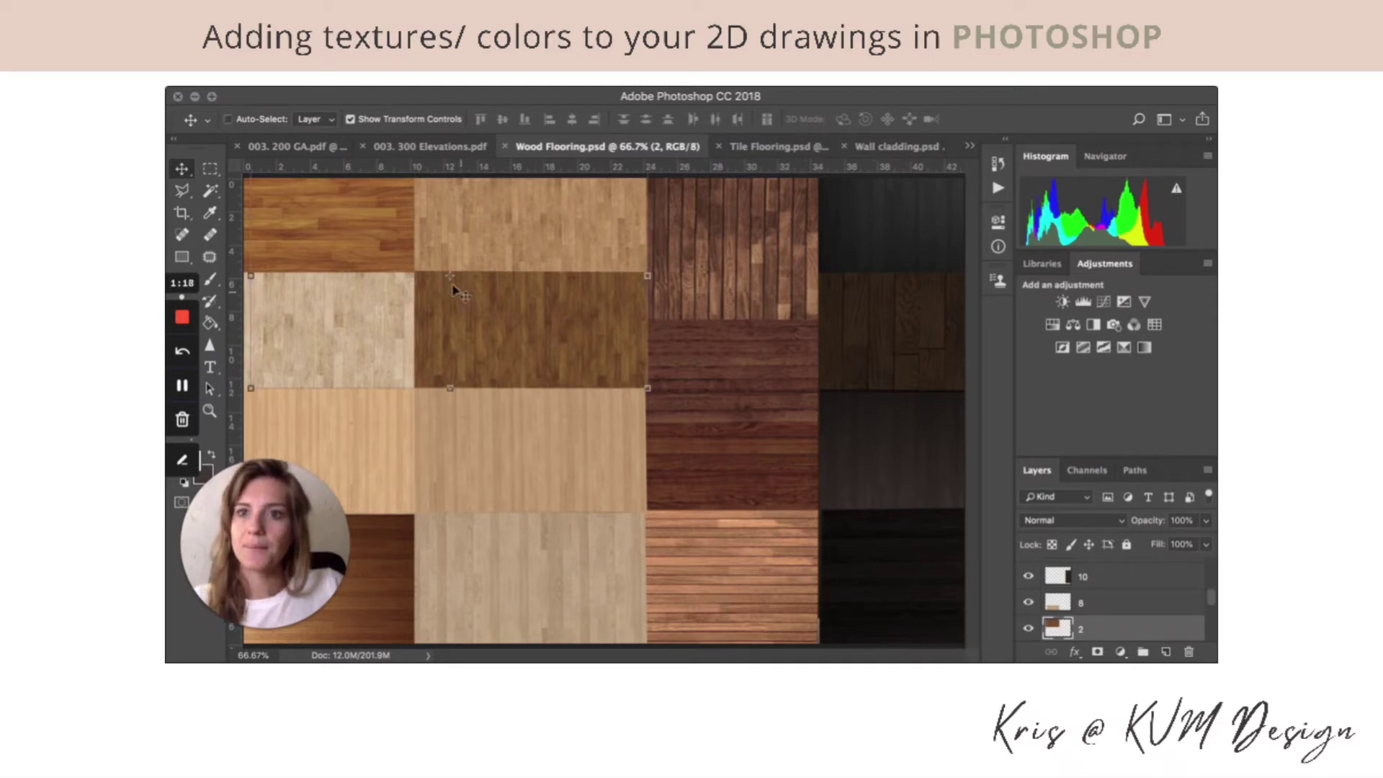
pyautogui.click(295, 146)
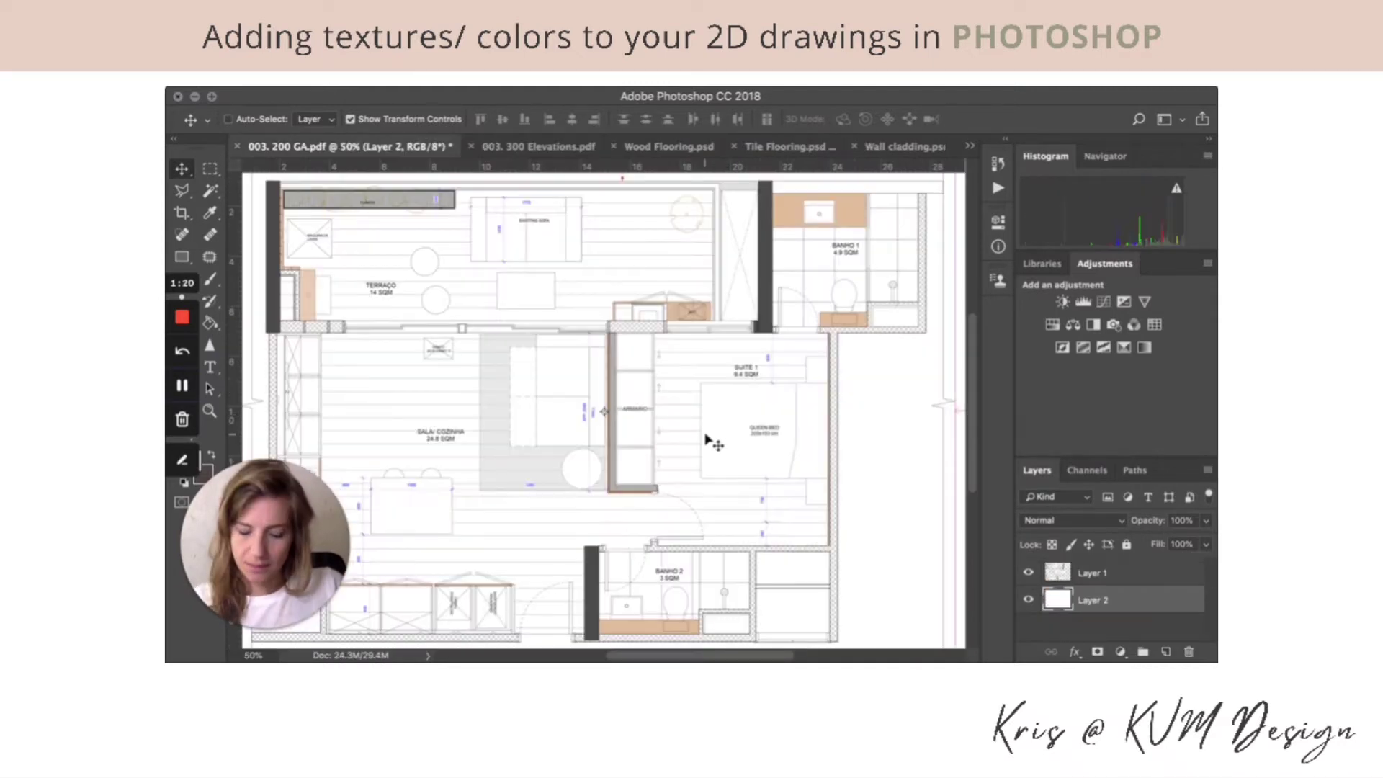
pyautogui.press('super+v')
pyautogui.click(857, 422)
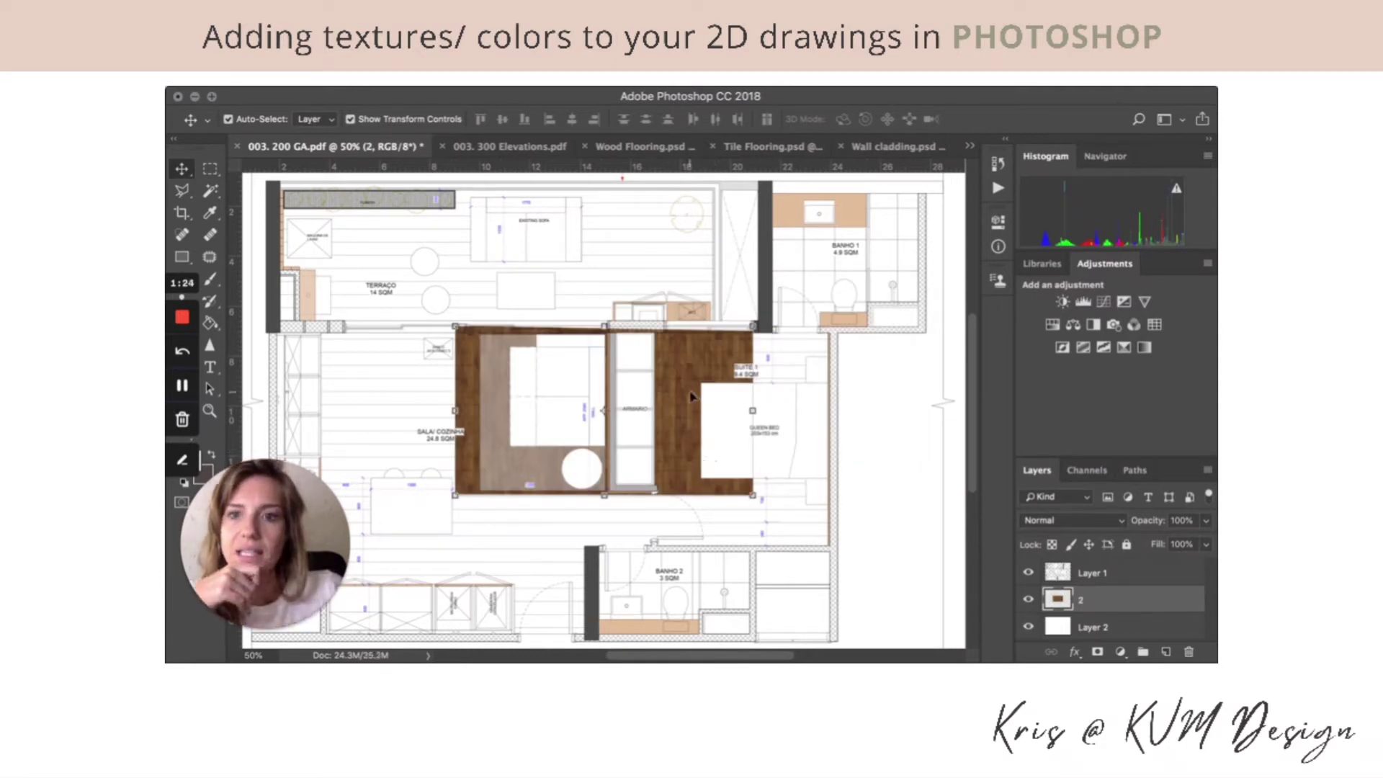
# Step: Shift the pasted wood texture over the Sala/Cozinha living area and rotate it 90° clockwise
pyautogui.moveTo(690, 395); pyautogui.dragTo(586, 409)
pyautogui.click(360, 88)
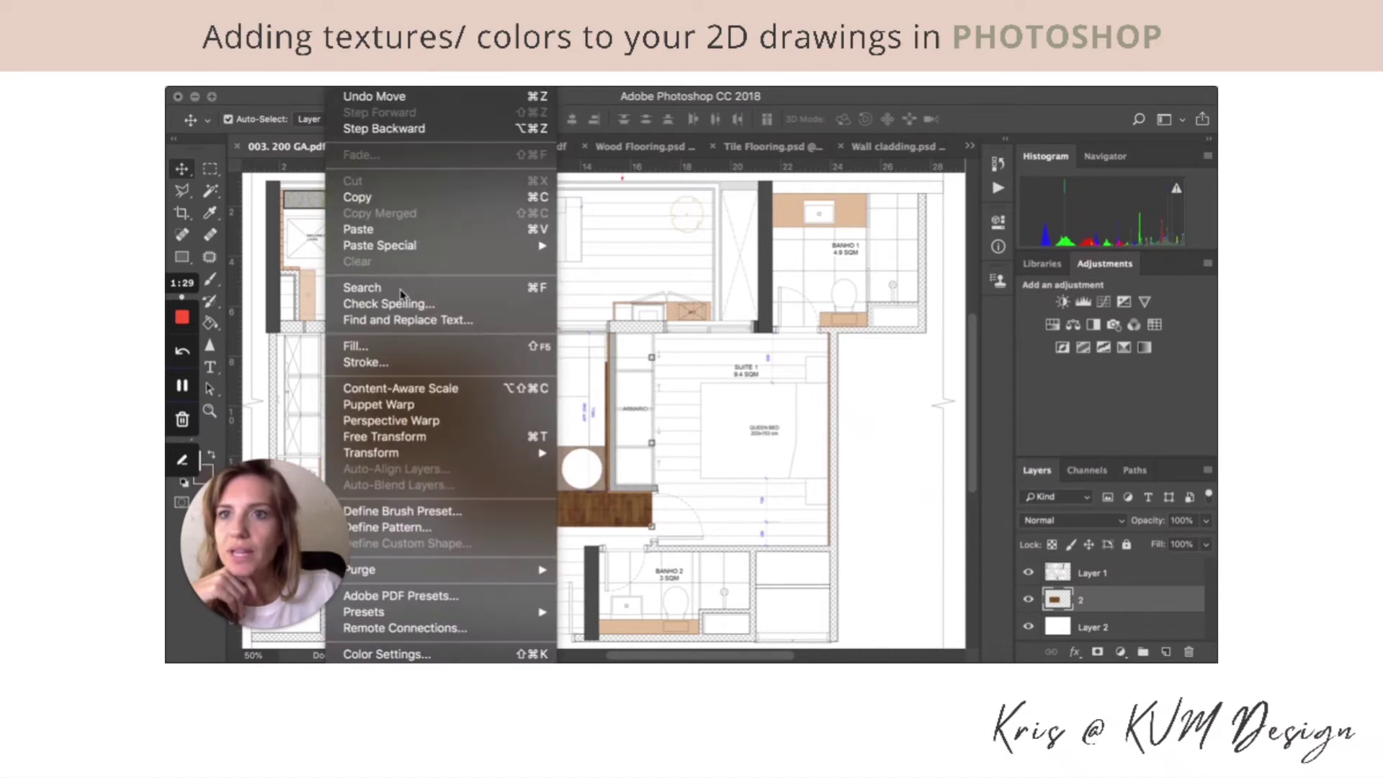
pyautogui.moveTo(505, 454)
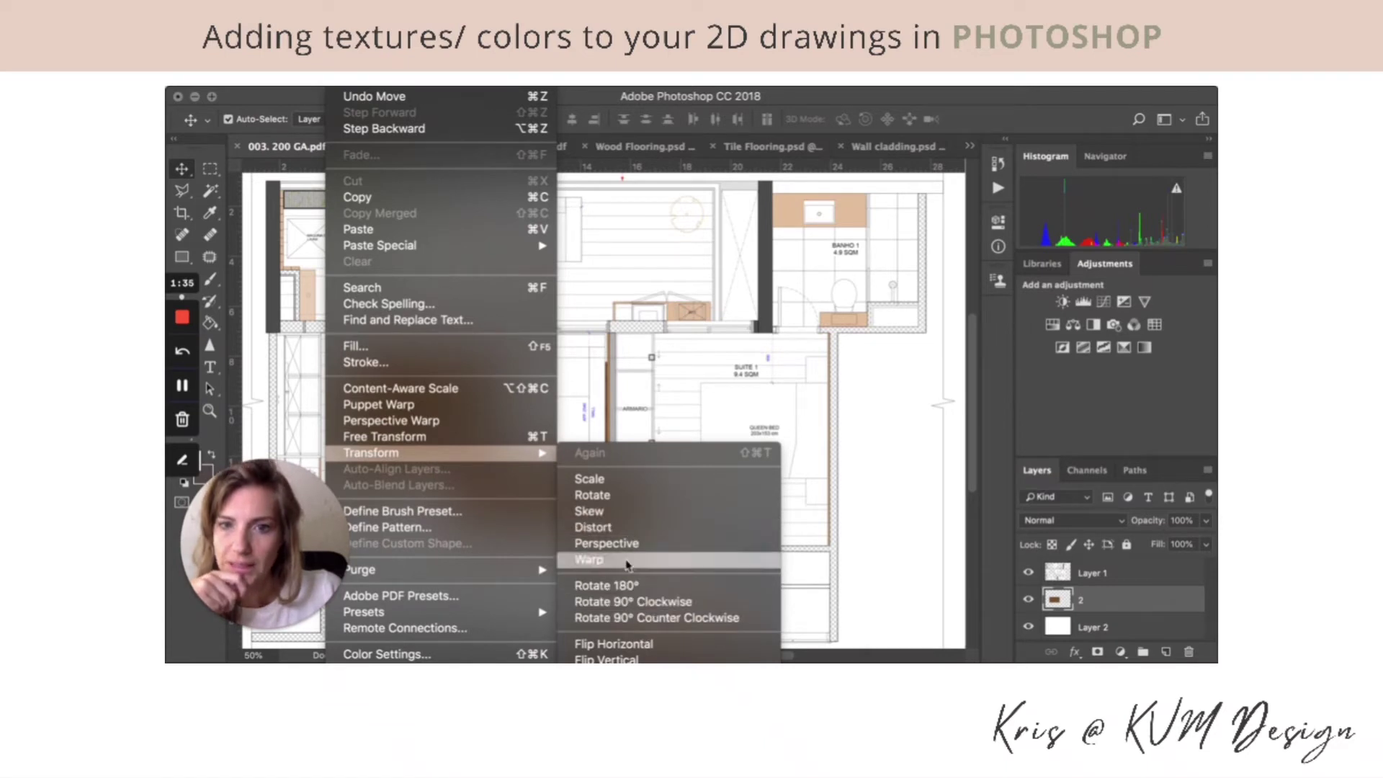
pyautogui.click(644, 607)
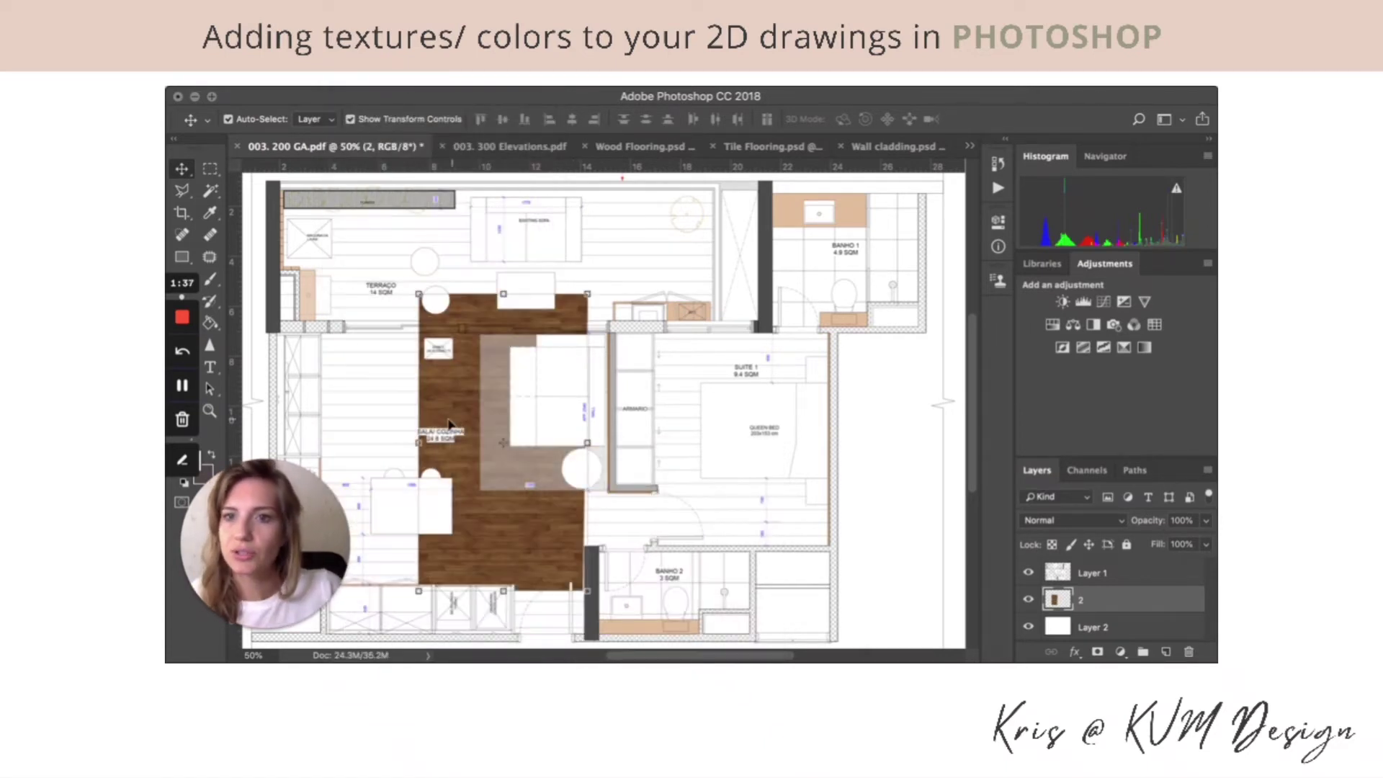
# Step: Align the wood texture with the living room's walls and stretch its width to about 172% to cover the whole floor
pyautogui.moveTo(432, 374); pyautogui.dragTo(342, 427)
pyautogui.moveTo(490, 482); pyautogui.dragTo(611, 471)
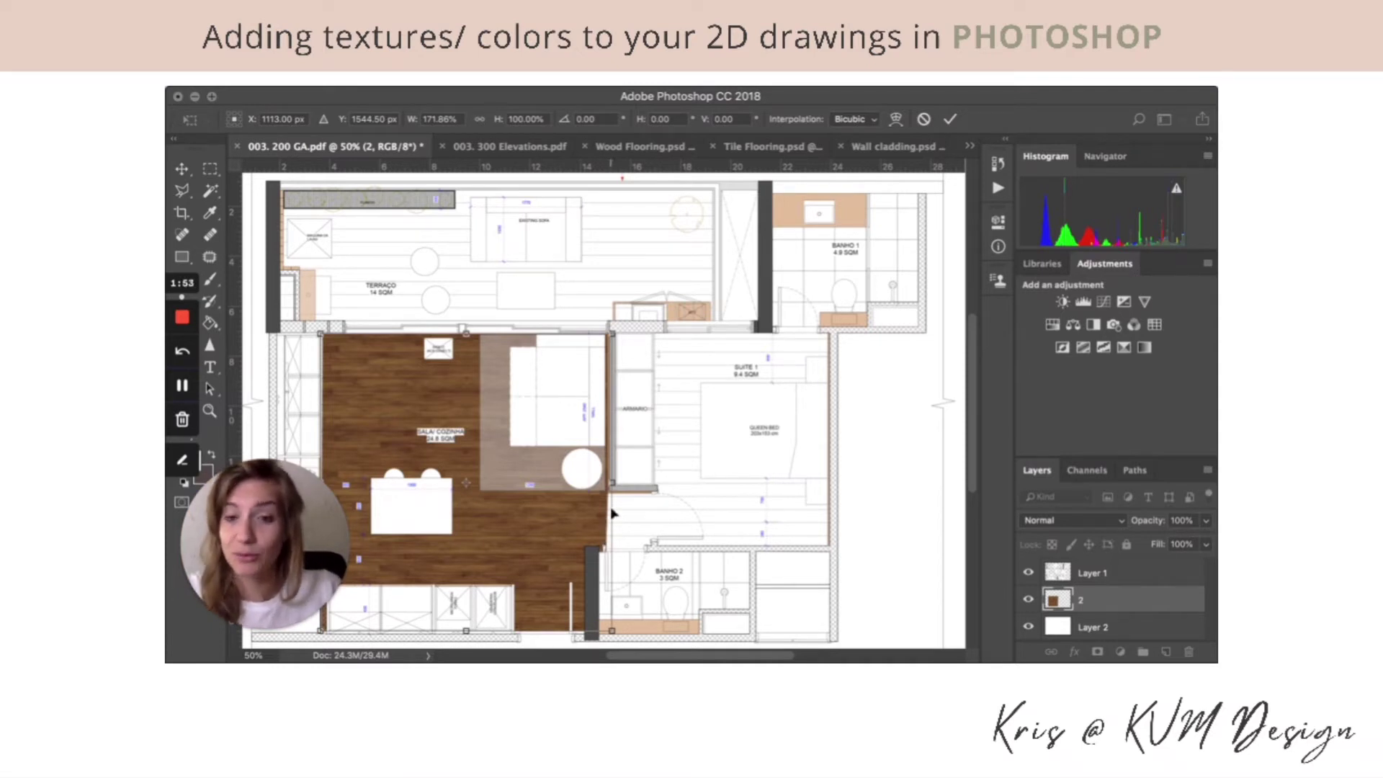
pyautogui.press('Return')
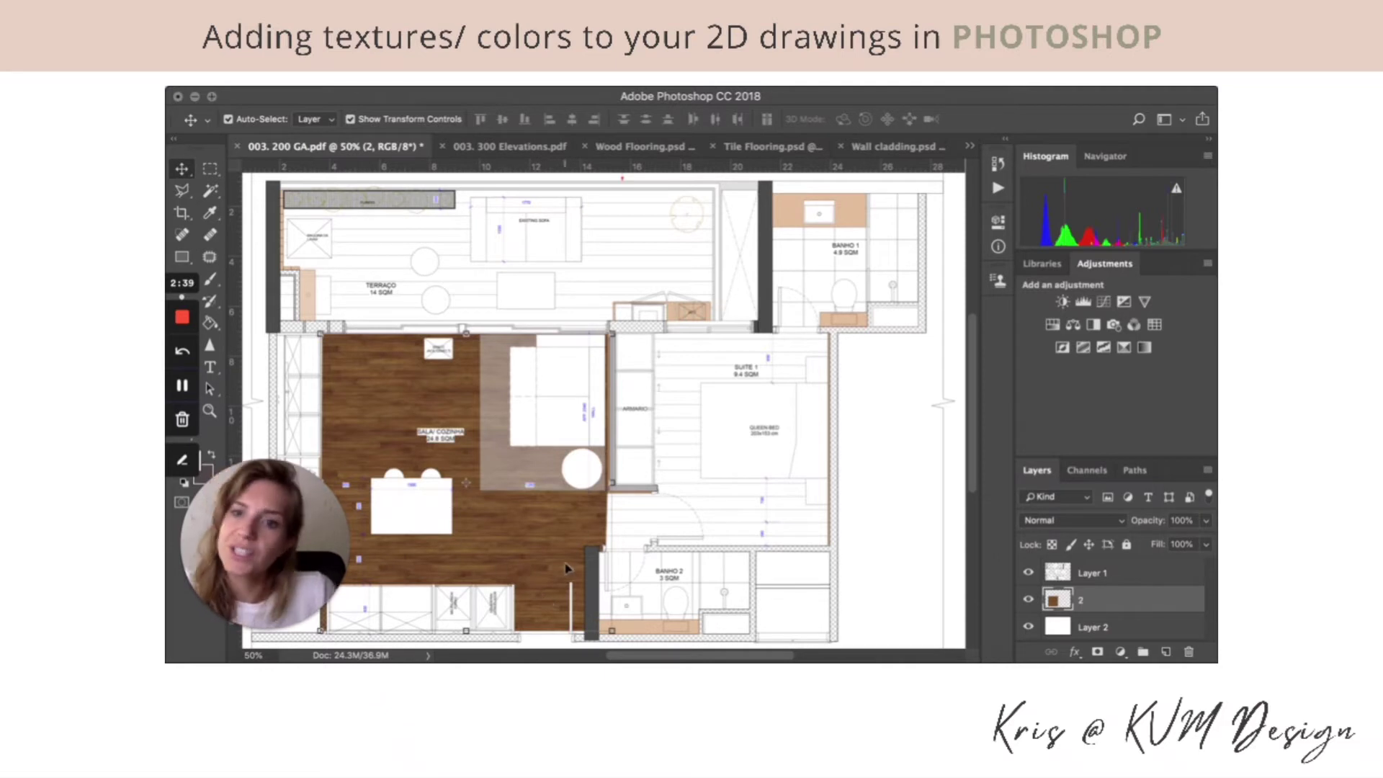
# Step: Select the dining table's interior on Layer 1 with the Magic Wand
pyautogui.click(1116, 576)
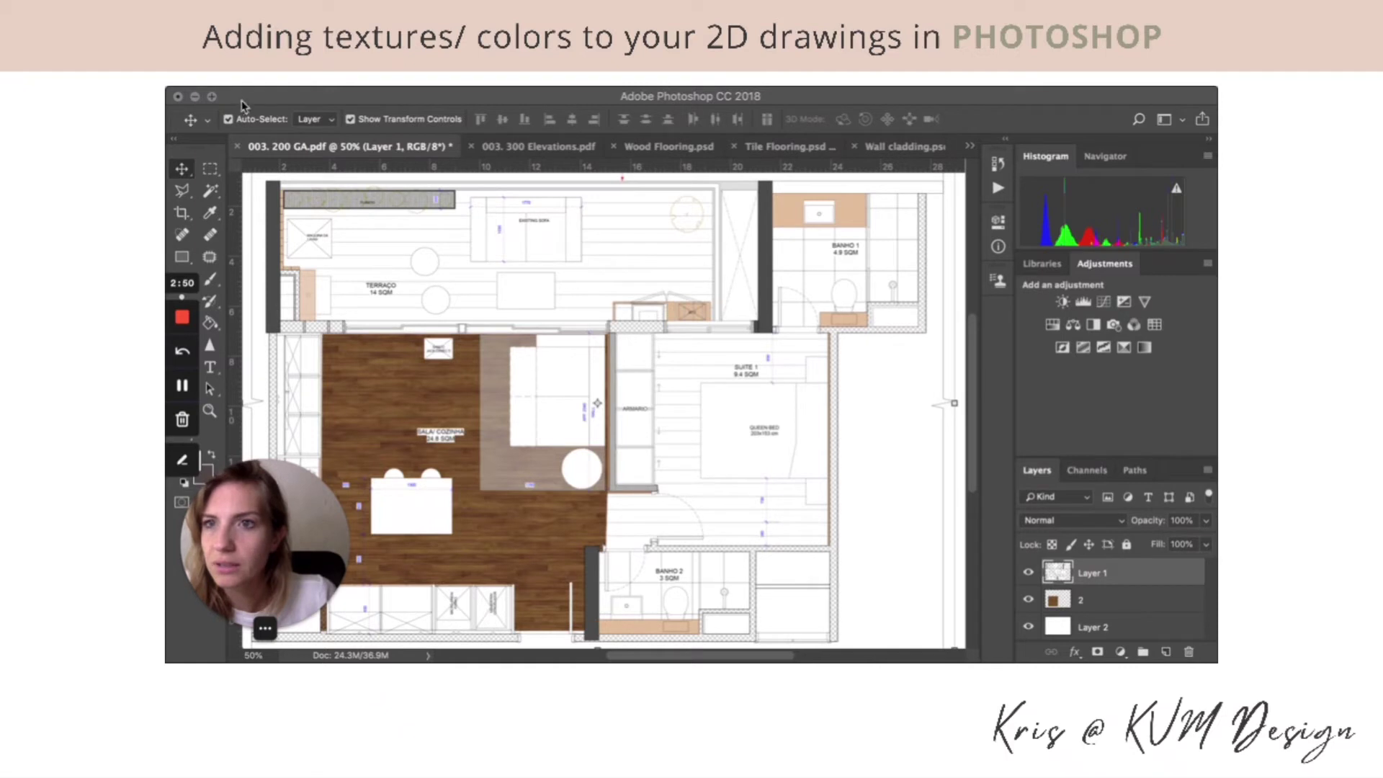
pyautogui.moveTo(275, 97); pyautogui.dragTo(296, 97)
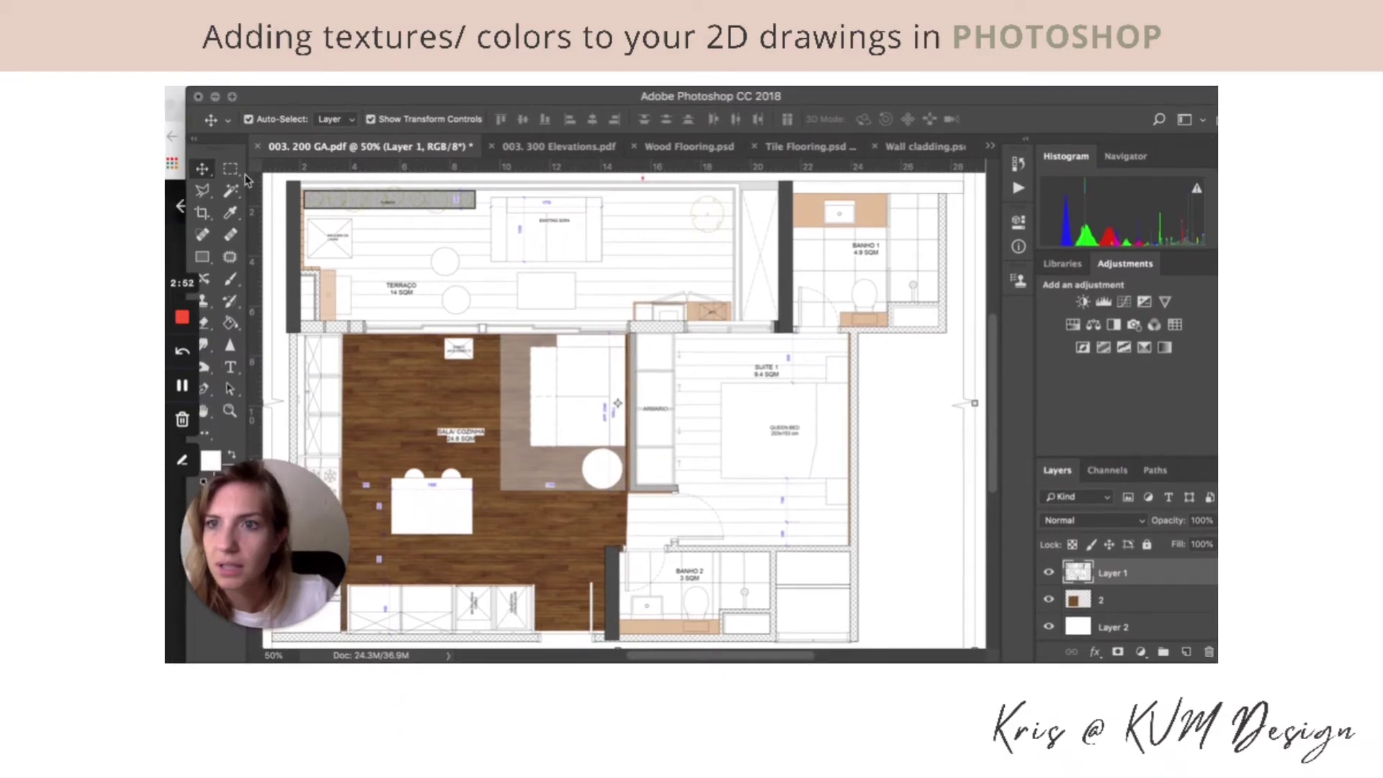
pyautogui.click(230, 190)
pyautogui.click(424, 518)
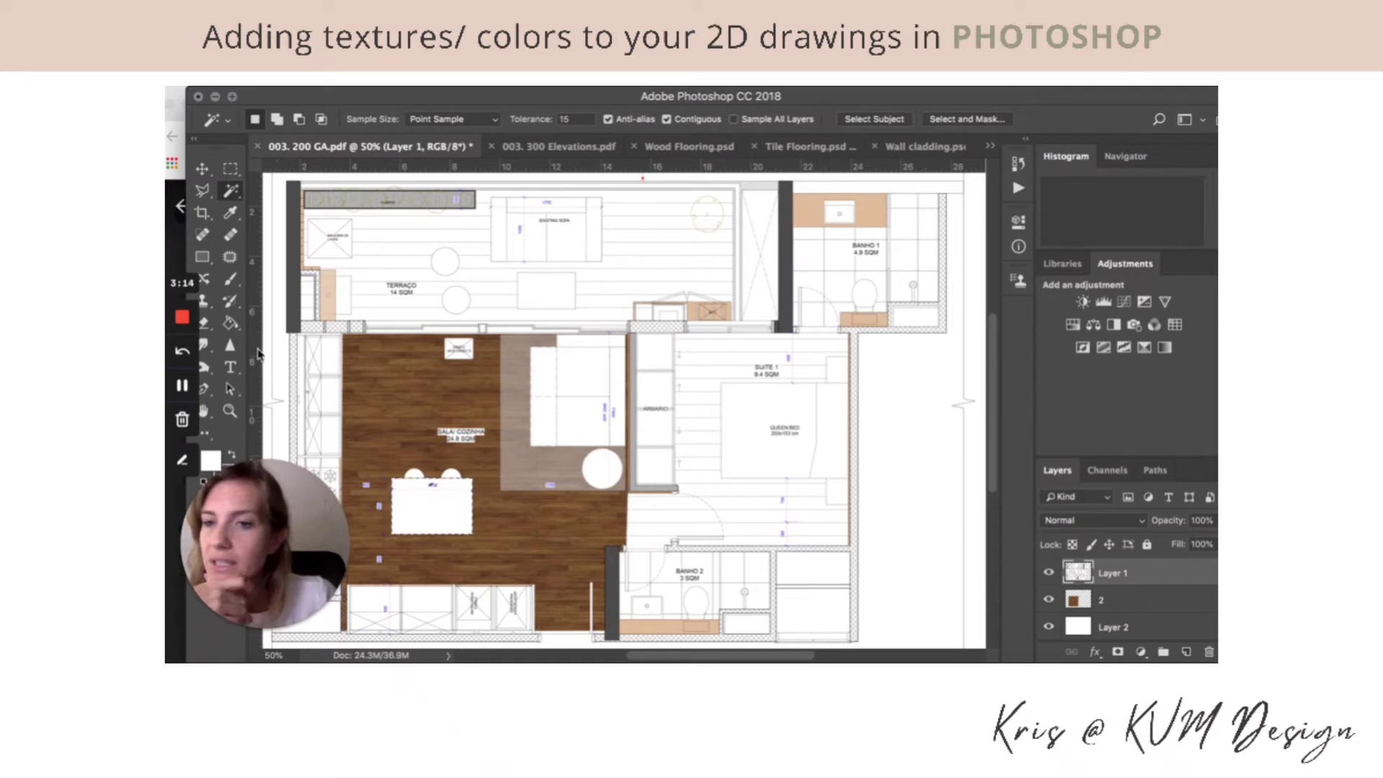
# Step: Set the foreground color to light grey c4c4c4 and fill the dining table selection with it on a new layer
pyautogui.click(227, 456)
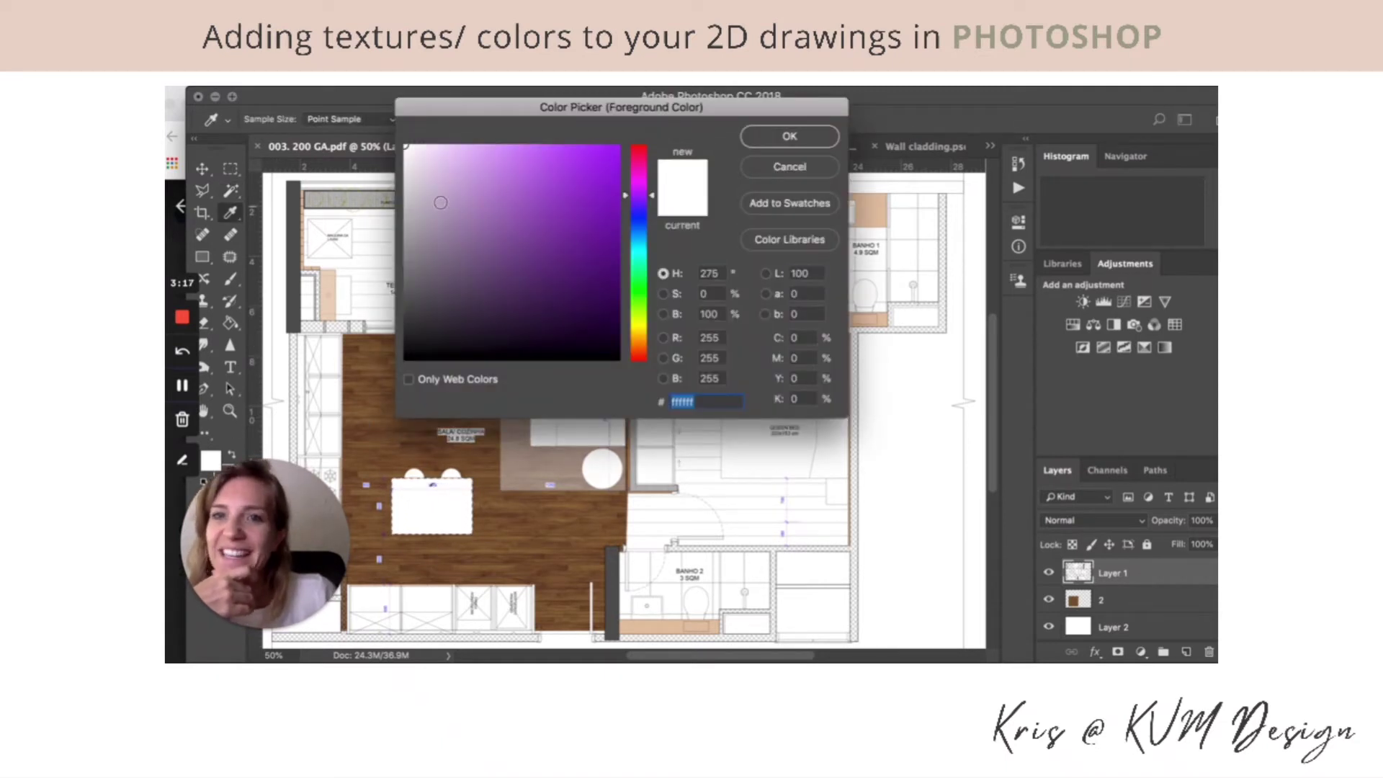
pyautogui.click(396, 186)
pyautogui.click(387, 194)
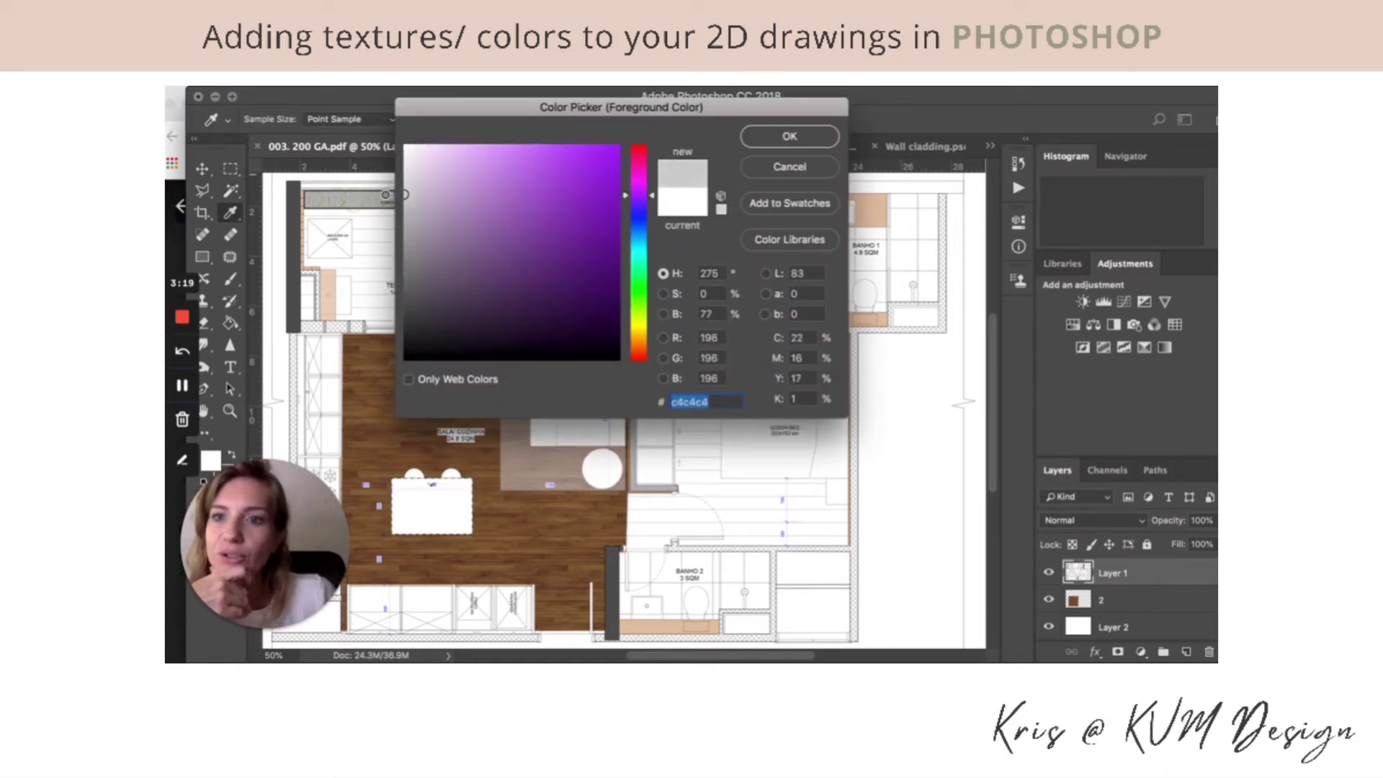
pyautogui.click(765, 136)
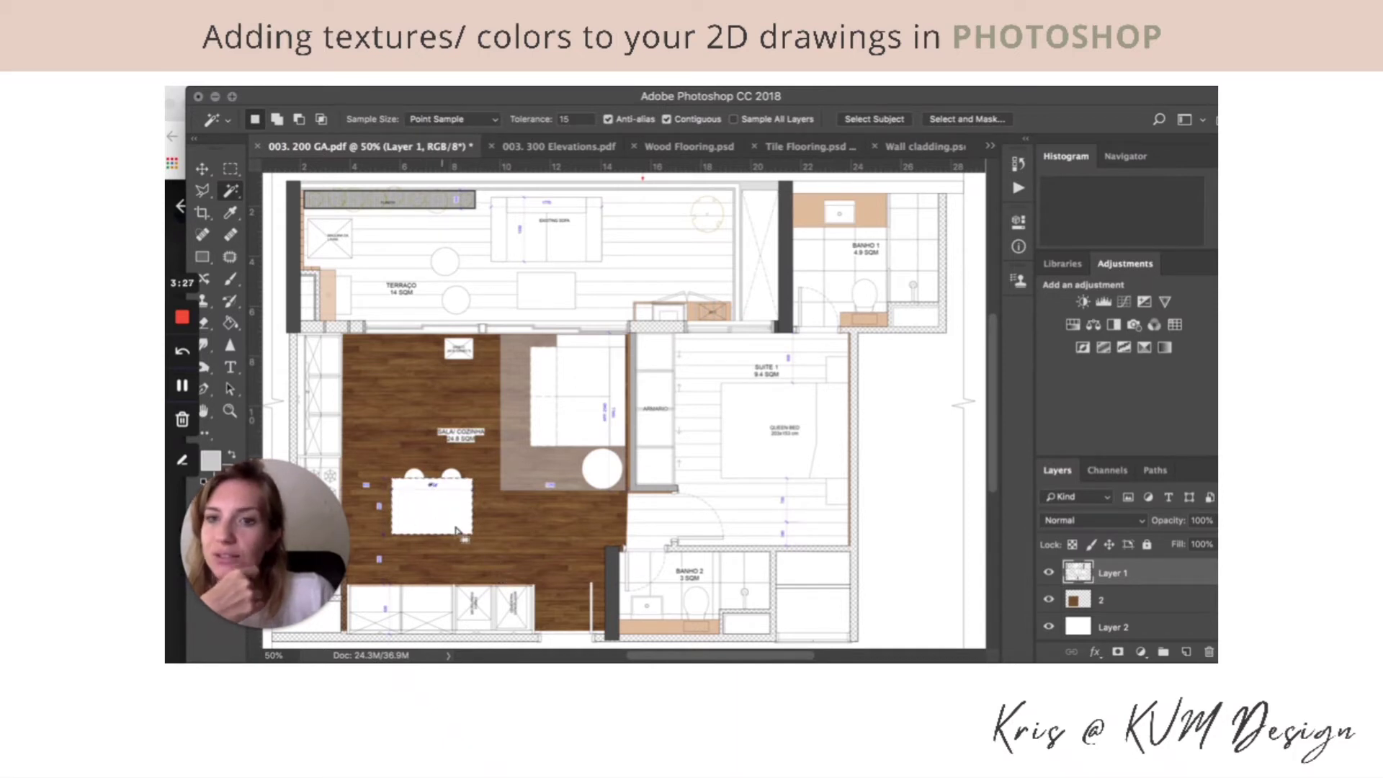
pyautogui.click(1186, 652)
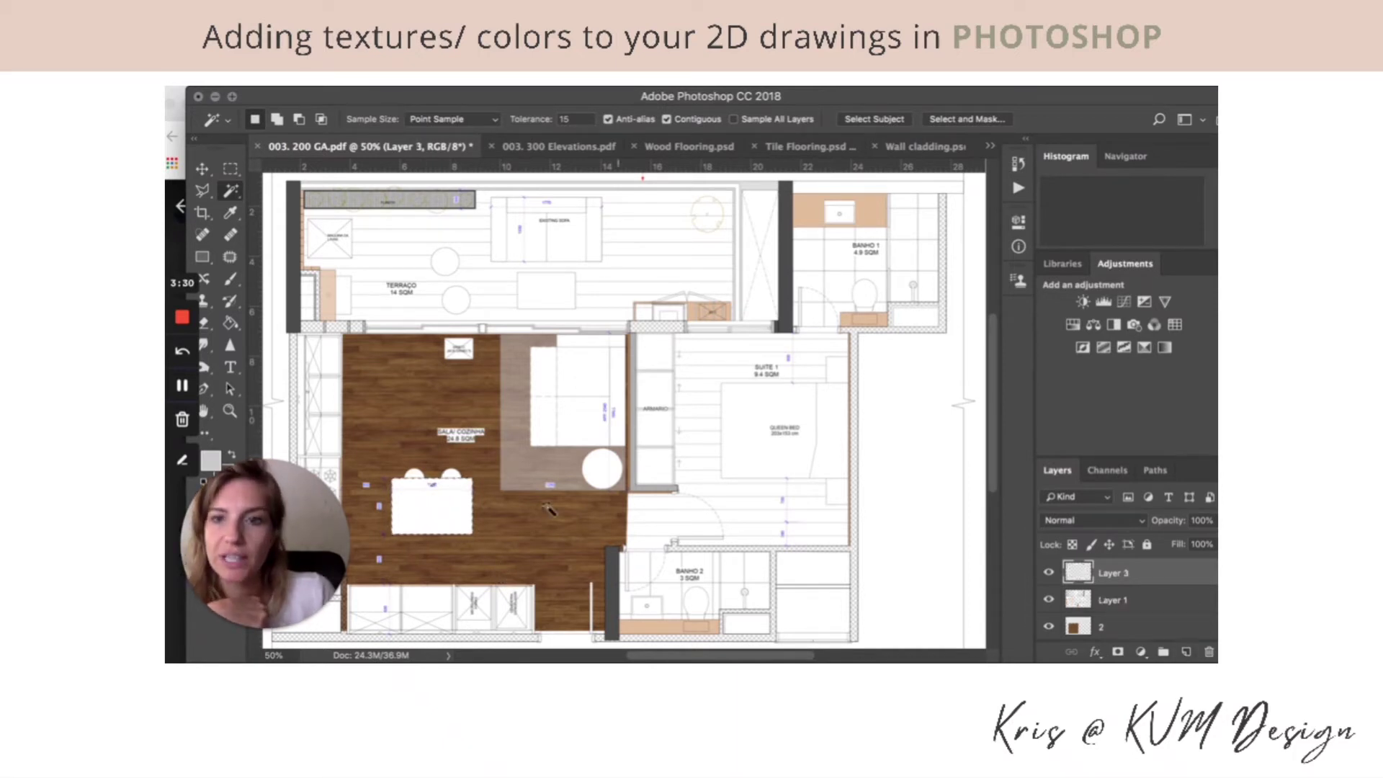
pyautogui.click(232, 325)
pyautogui.click(424, 519)
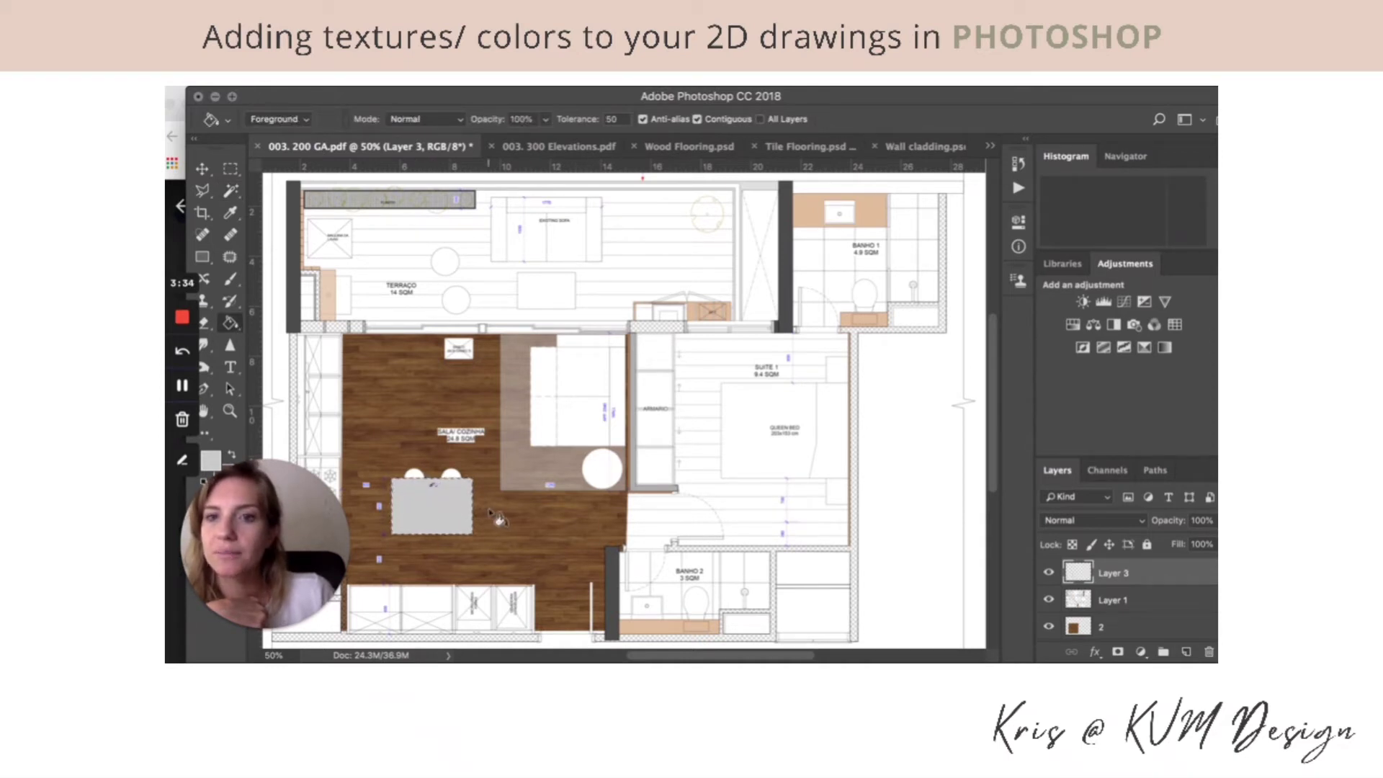
# Step: Select all sections of the living room sofa on Layer 1 with the Magic Wand, adding each to the selection
pyautogui.click(231, 190)
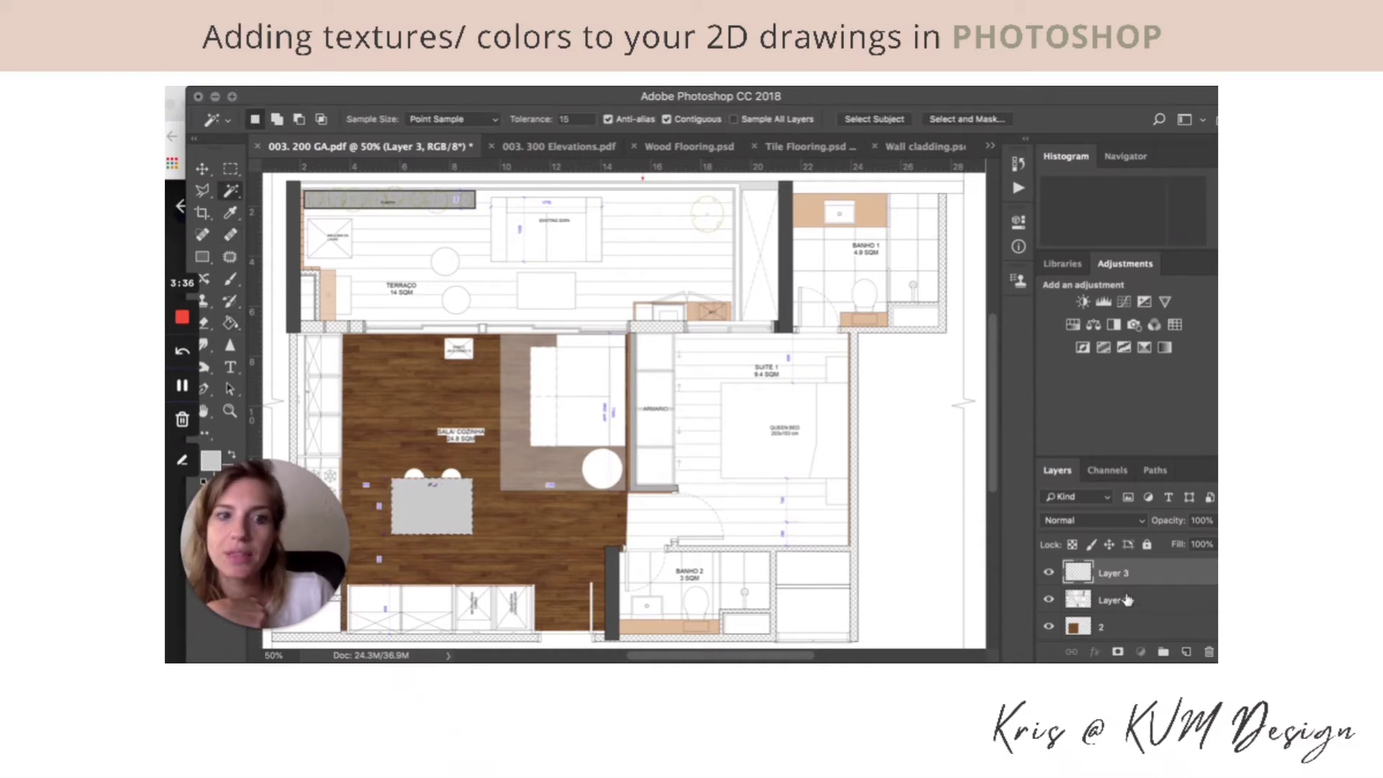
pyautogui.click(1125, 599)
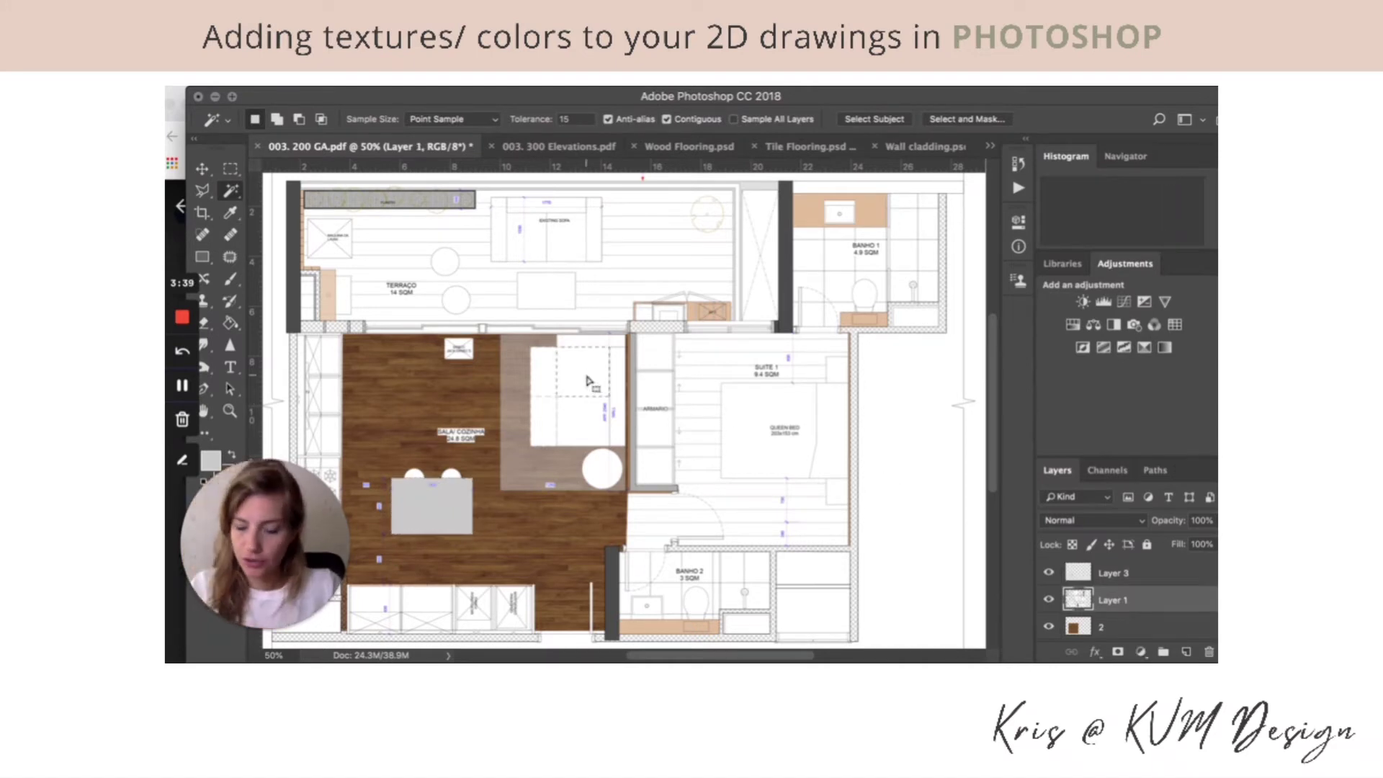
pyautogui.keyDown('shift'); pyautogui.click(558, 380); pyautogui.keyUp('shift')
pyautogui.click(585, 348)
pyautogui.click(617, 348)
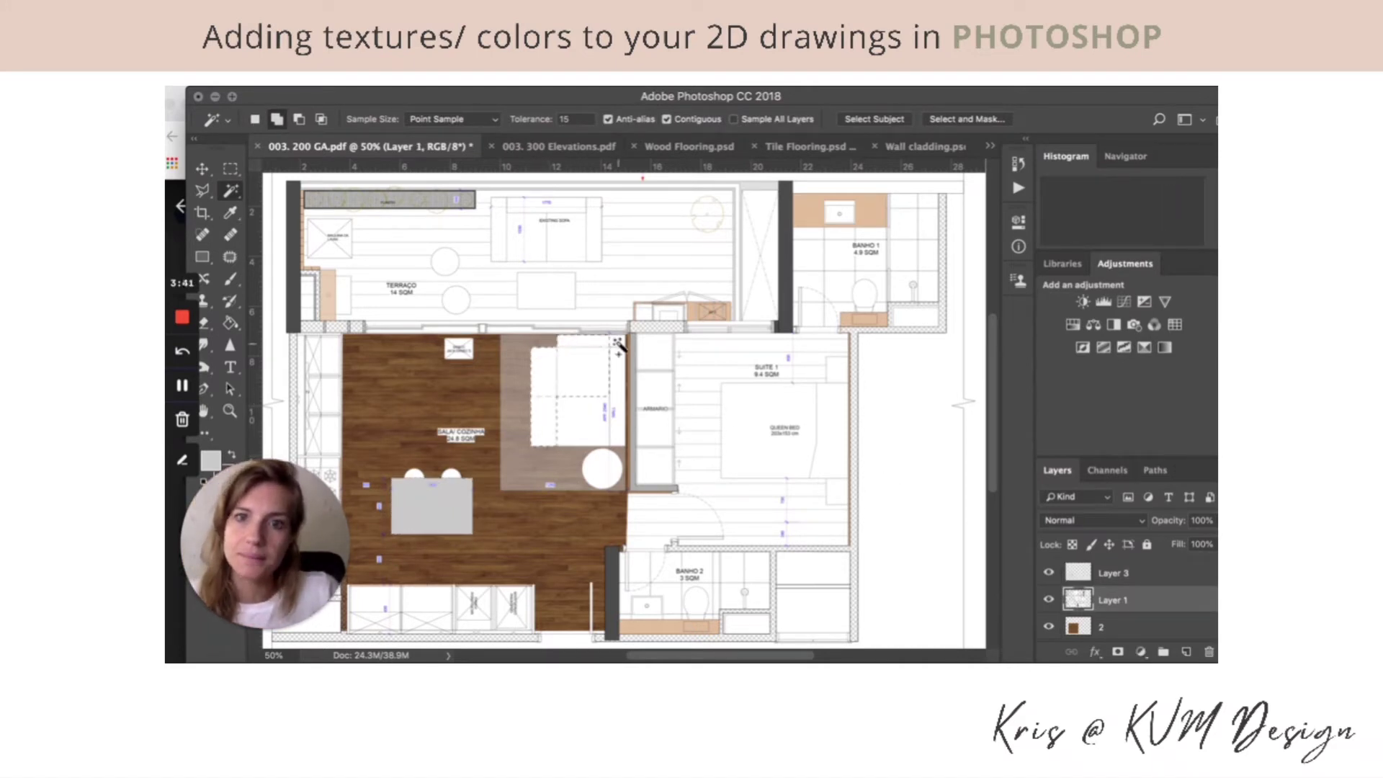
pyautogui.keyDown('shift'); pyautogui.click(581, 430); pyautogui.keyUp('shift')
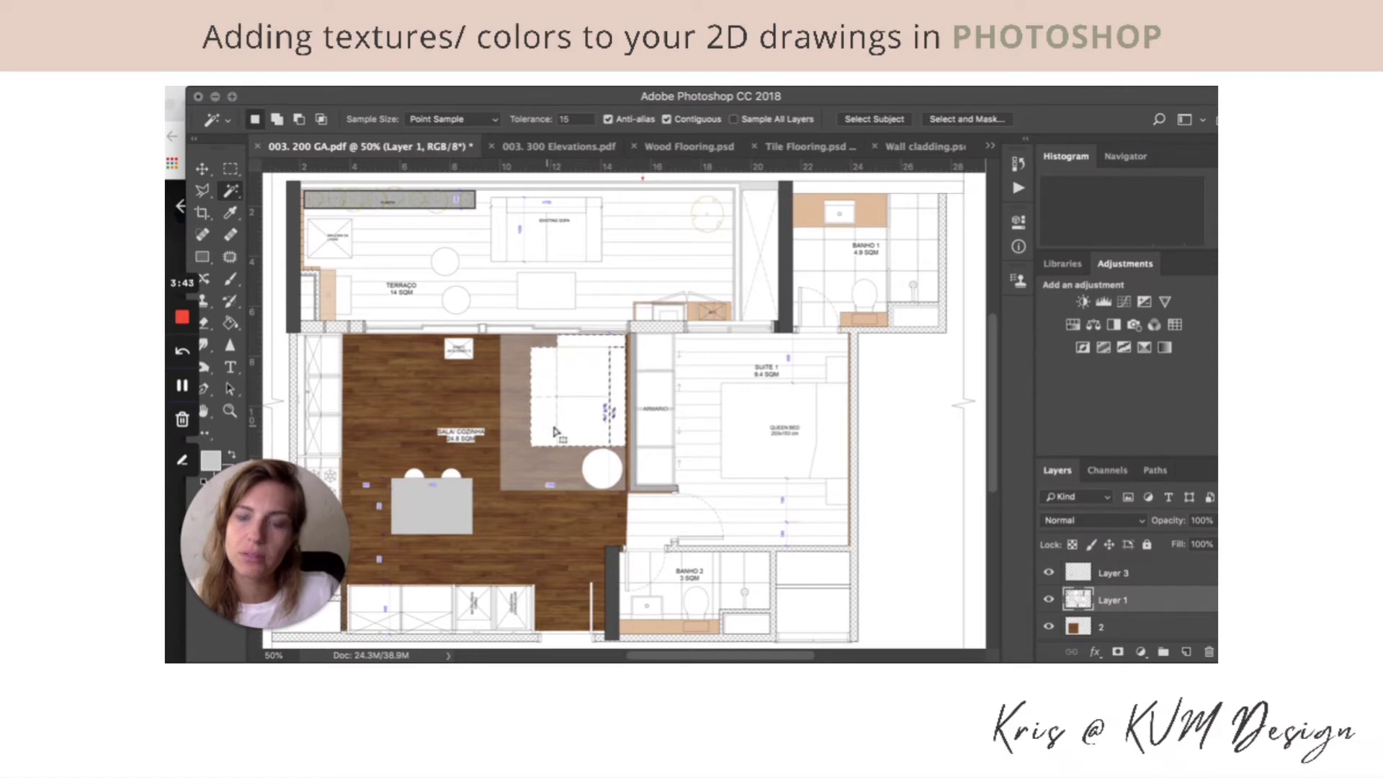
# Step: Add a new layer above Layer 1 and fill the sofa selection with reddish brown 7b2a03
pyautogui.click(1185, 652)
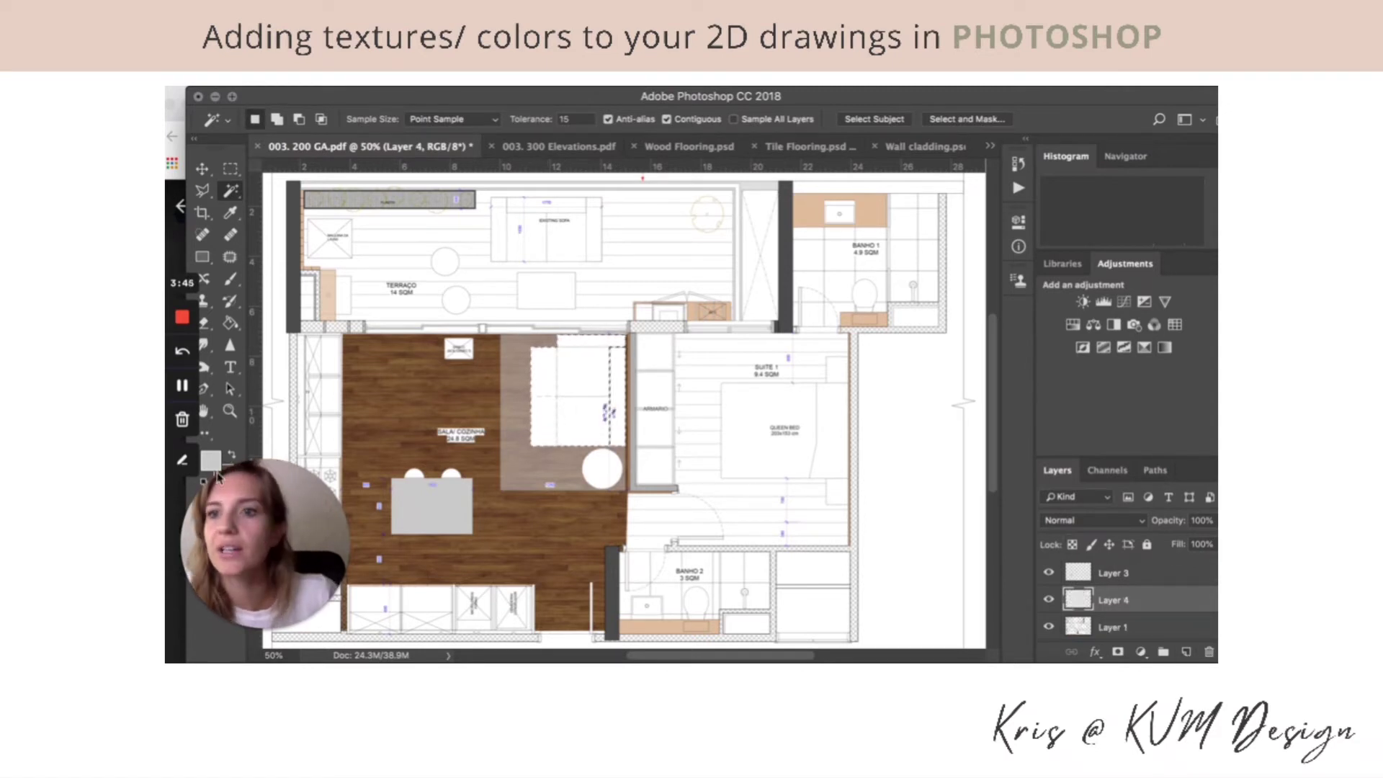
pyautogui.click(211, 461)
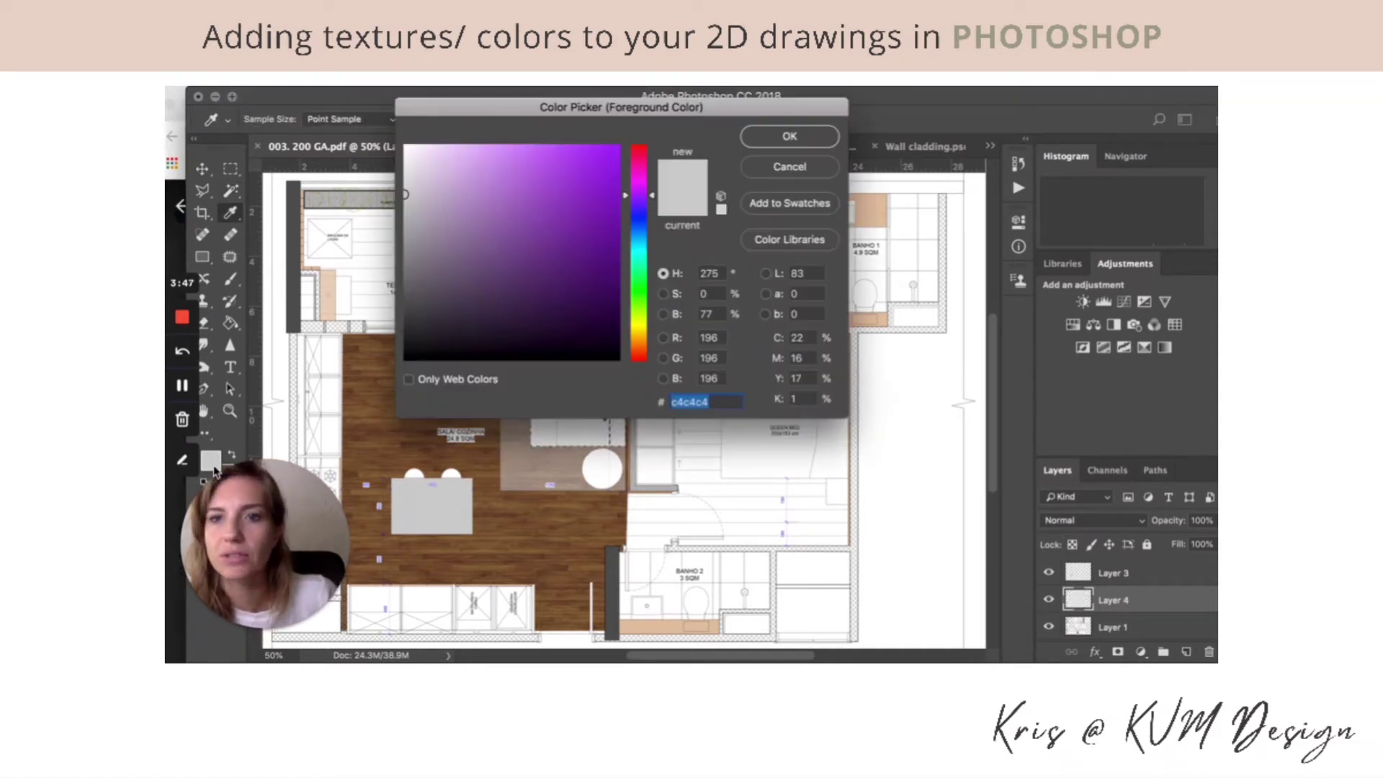
pyautogui.moveTo(639, 320); pyautogui.dragTo(640, 348)
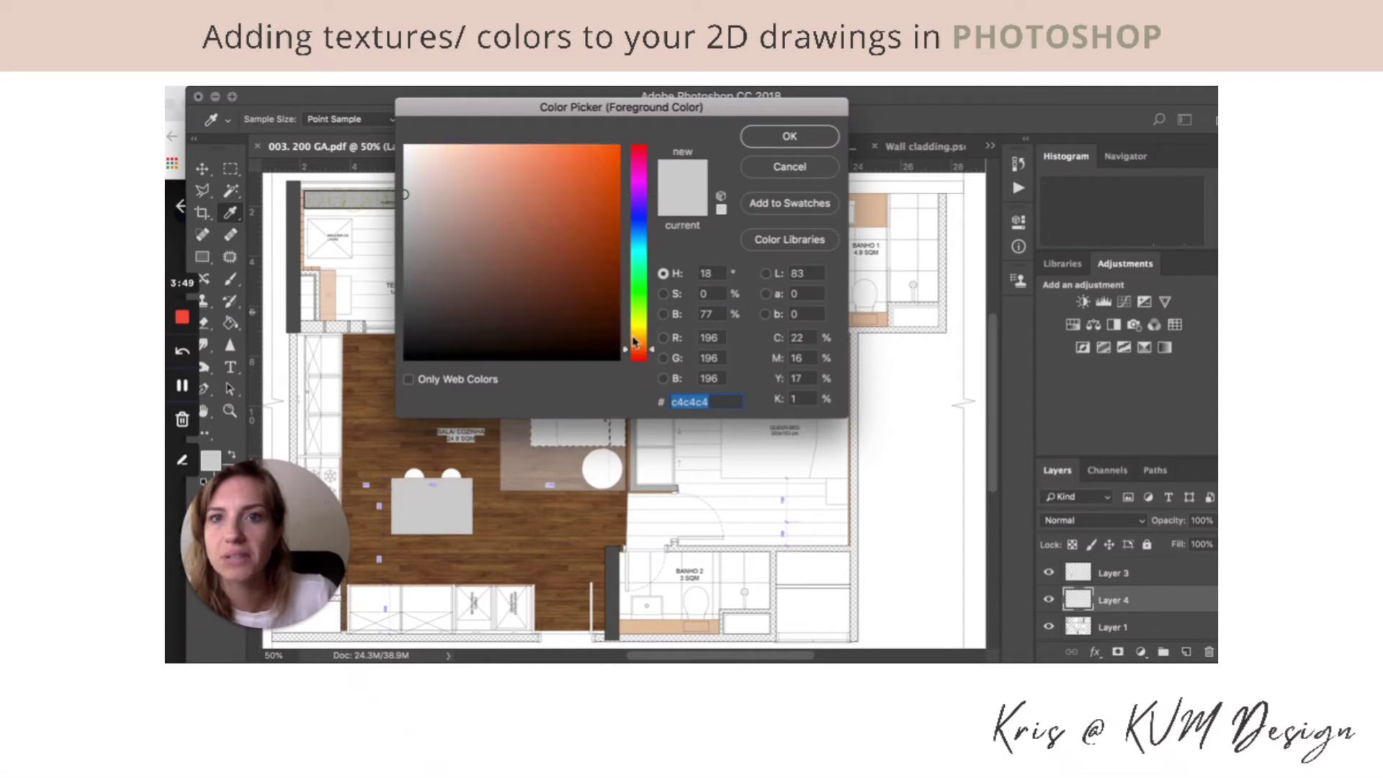
pyautogui.click(602, 211)
pyautogui.moveTo(602, 211); pyautogui.dragTo(606, 231)
pyautogui.moveTo(617, 237); pyautogui.dragTo(615, 256)
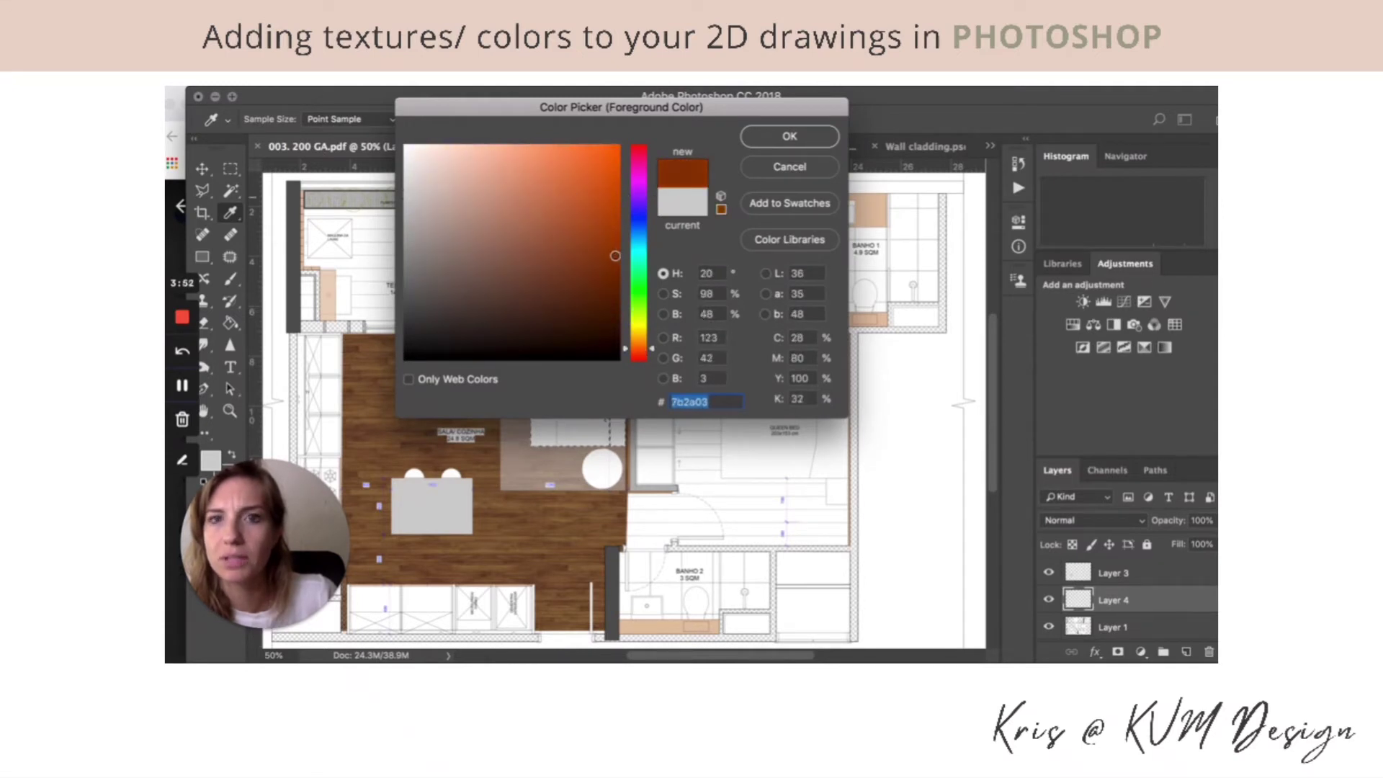
pyautogui.click(789, 136)
pyautogui.click(231, 322)
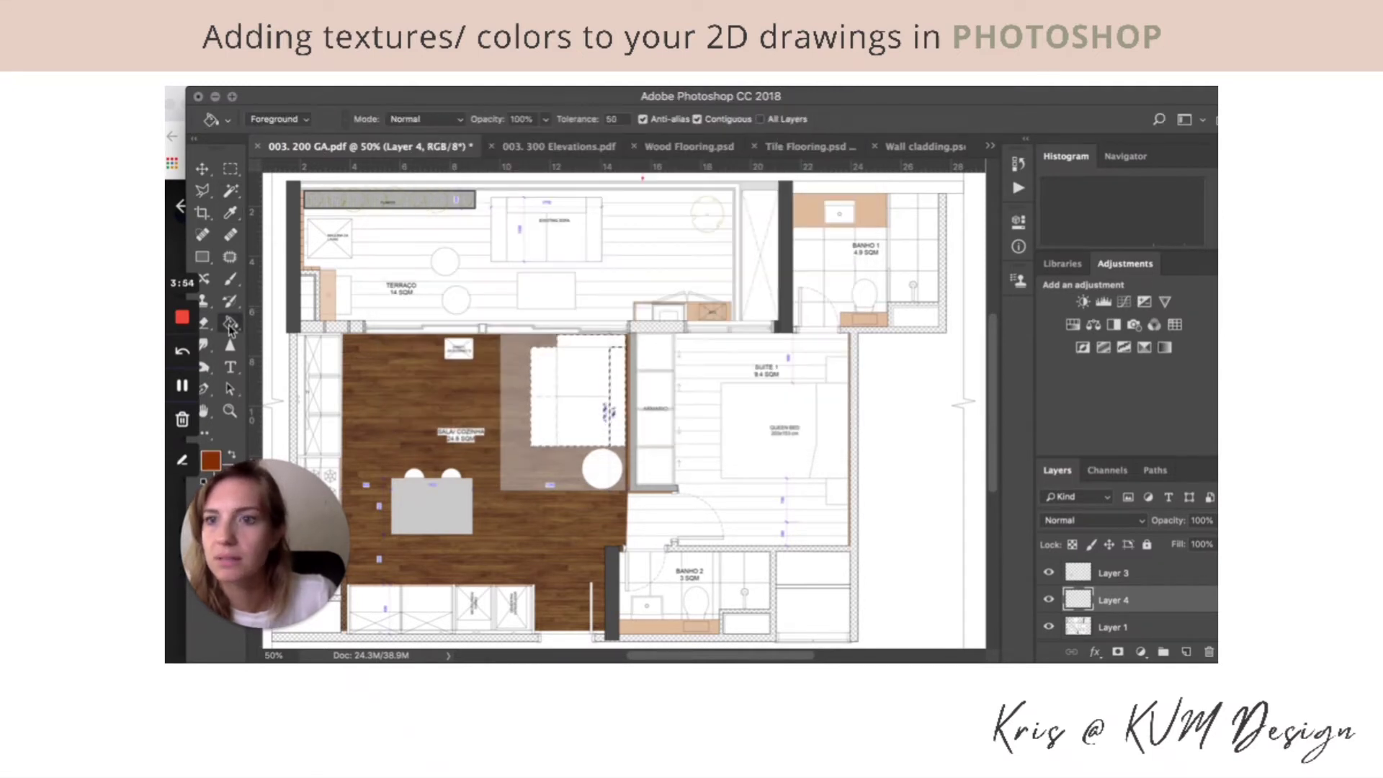
pyautogui.click(571, 370)
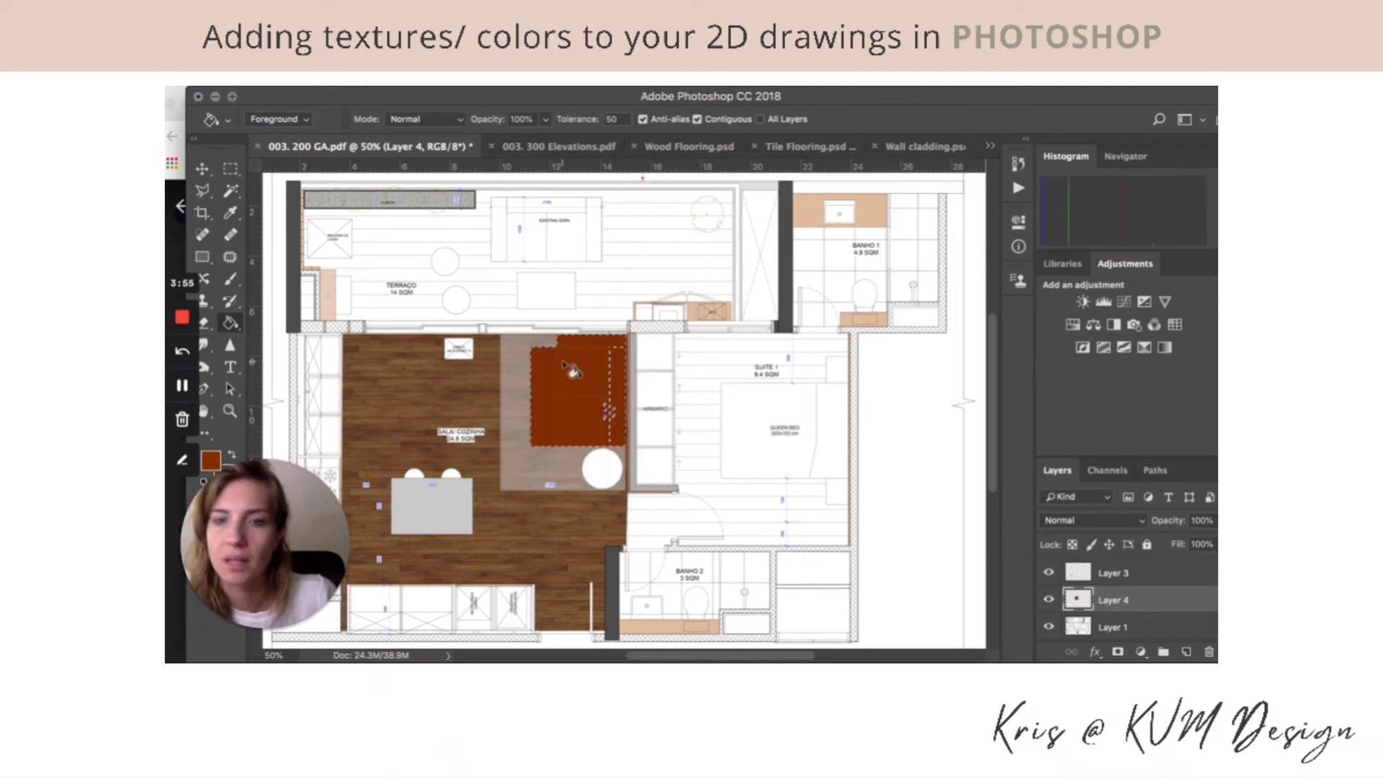
# Step: Select the sofa's narrow backrest strip along the wall with a rectangular marquee and fill it with the darker brown 742802
pyautogui.click(230, 169)
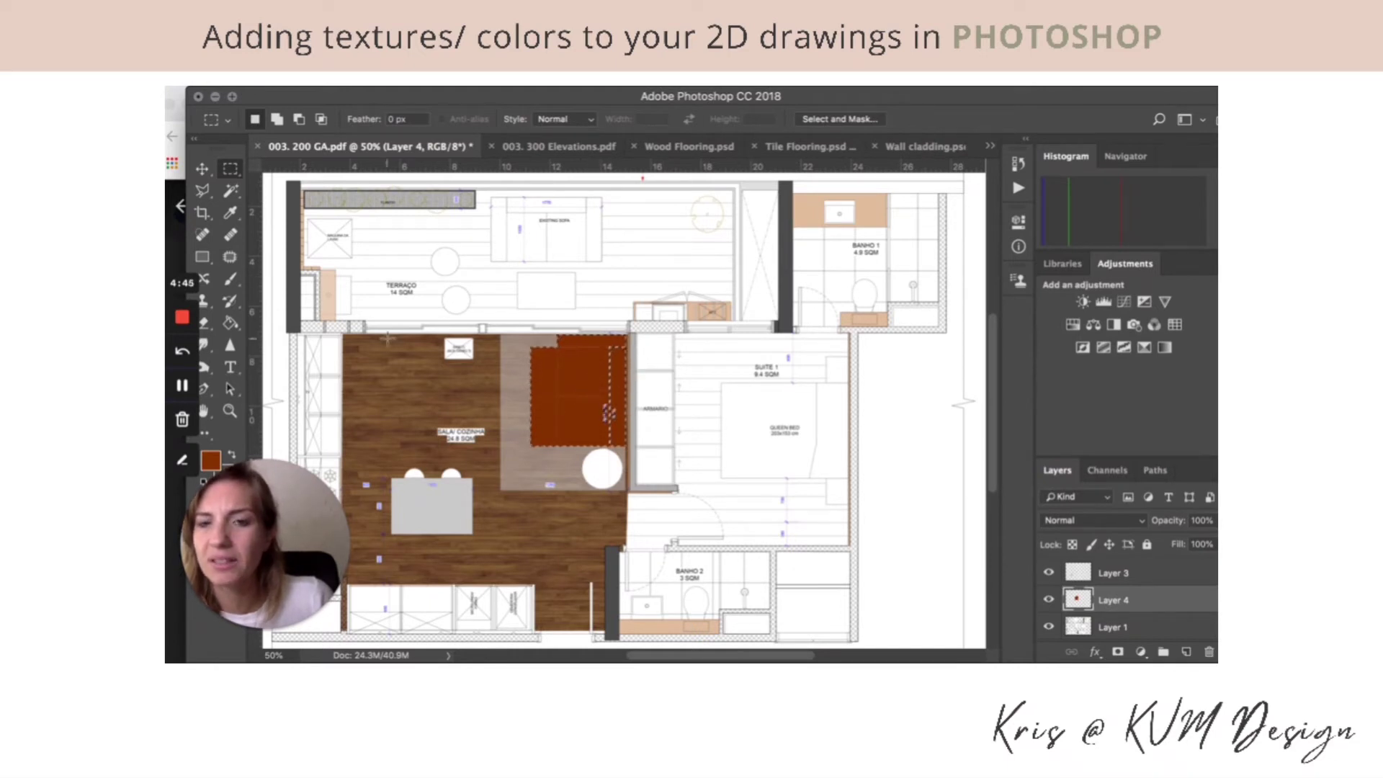
pyautogui.click(565, 423)
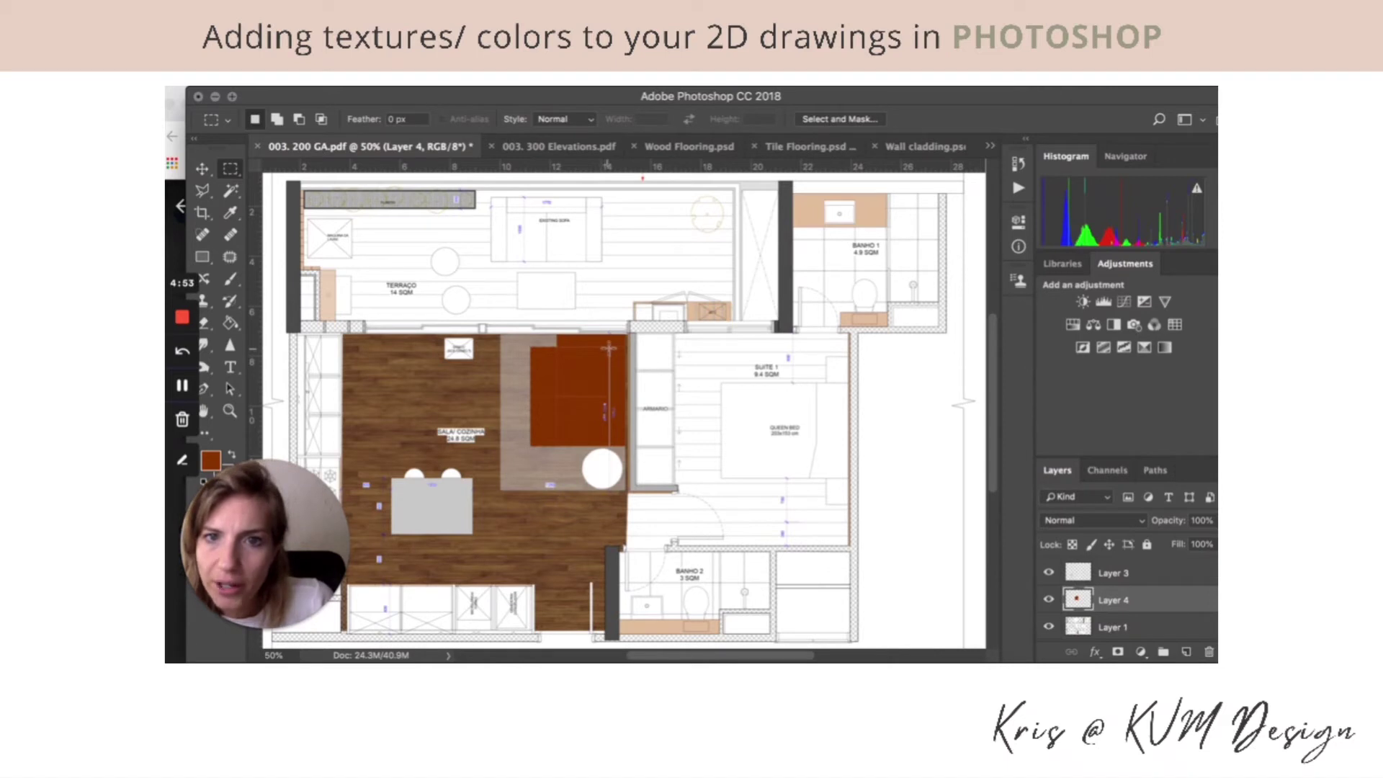
pyautogui.moveTo(608, 348); pyautogui.dragTo(625, 445)
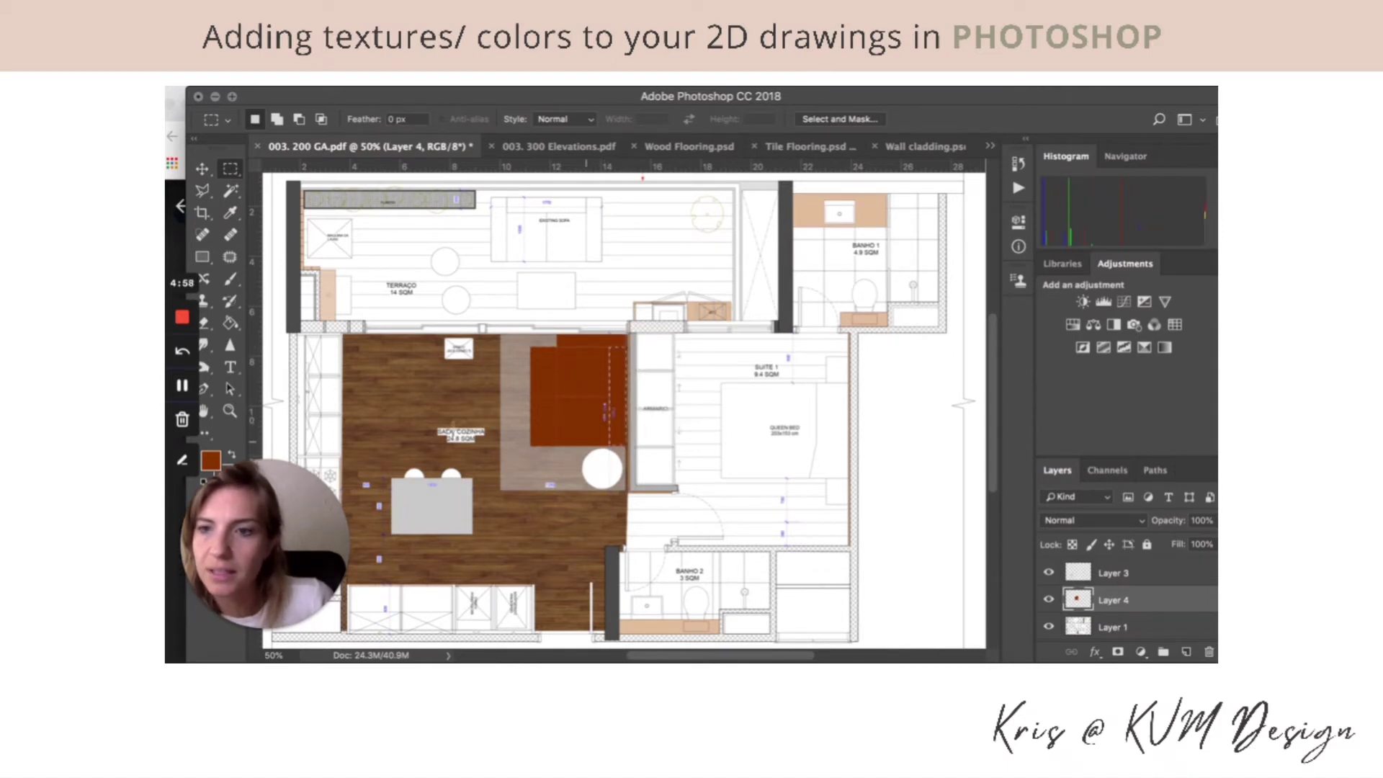
pyautogui.click(218, 460)
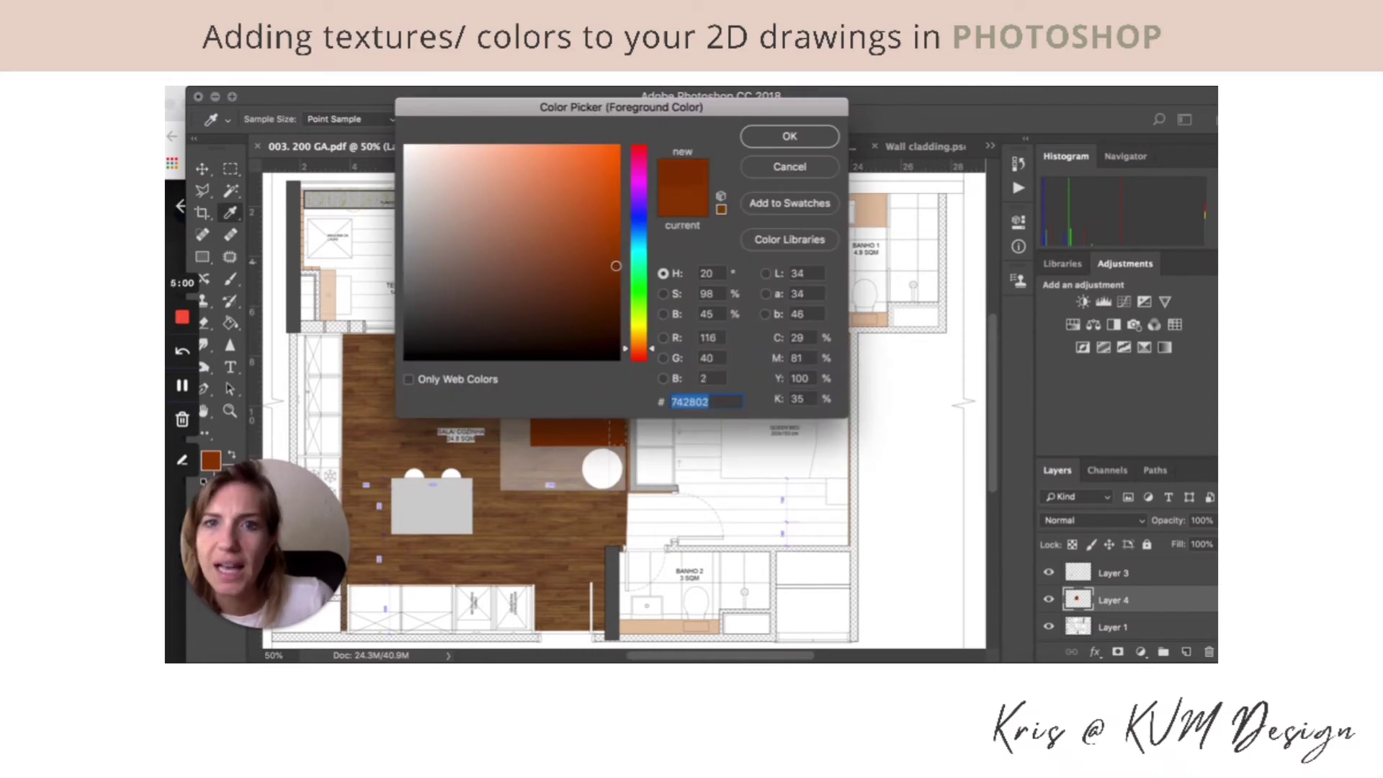
pyautogui.click(789, 136)
pyautogui.click(230, 323)
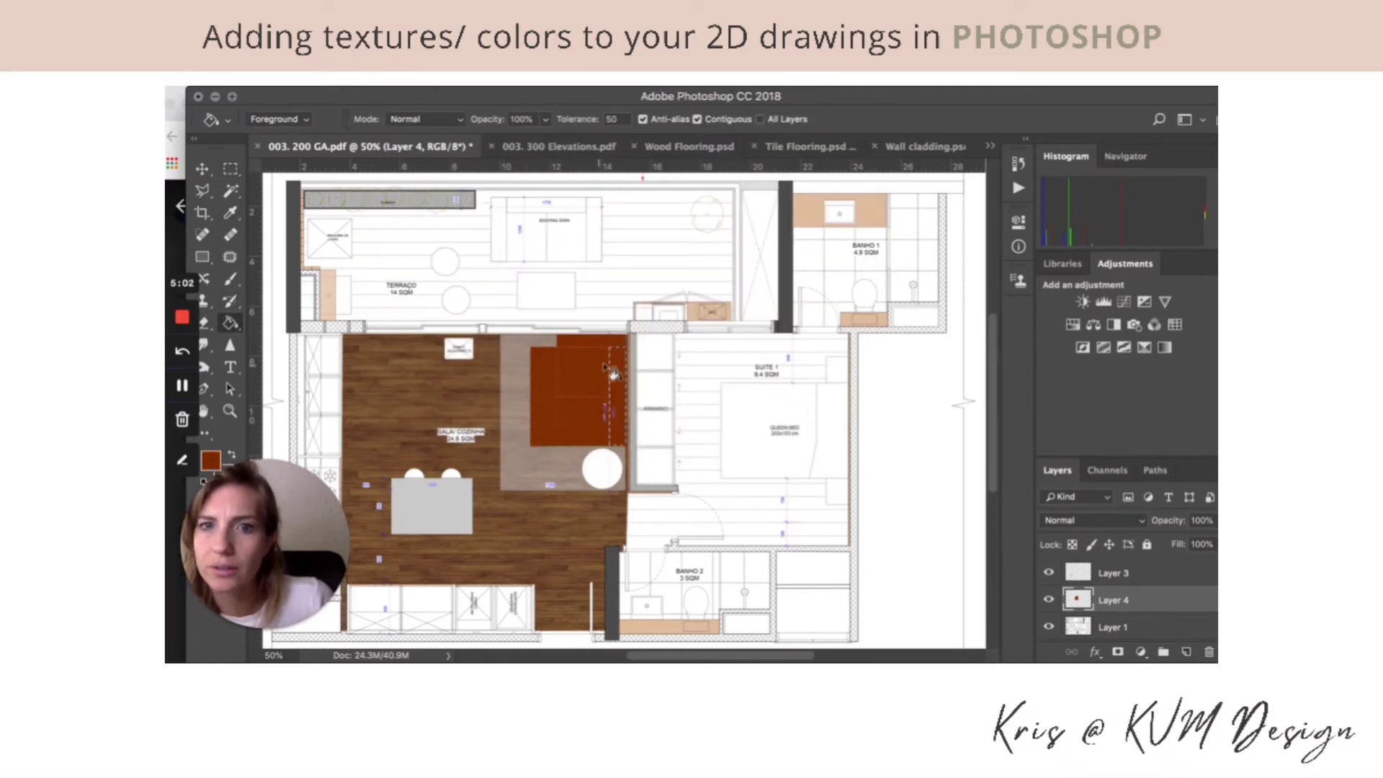
pyautogui.click(230, 169)
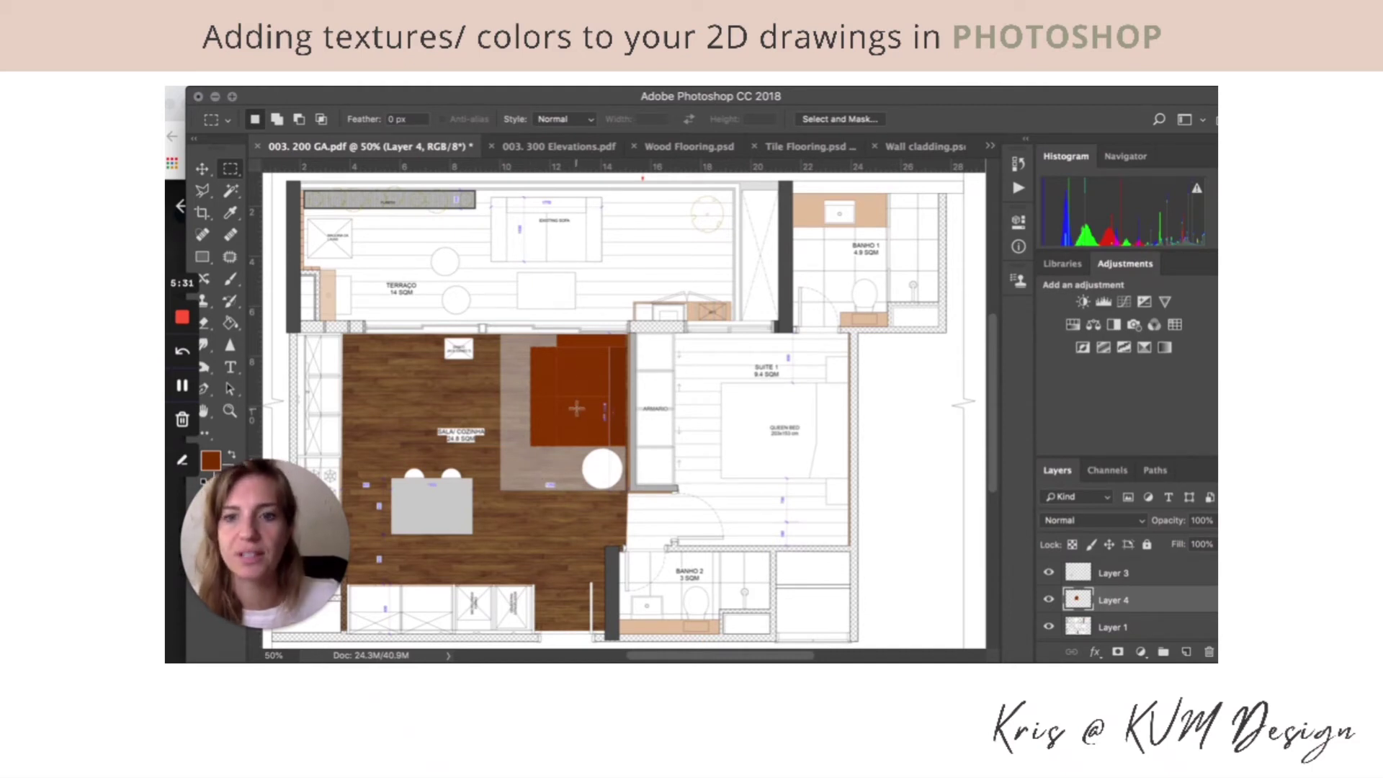
# Step: Look over the tile samples in Tile Flooring.psd and return to the floor plan
pyautogui.click(817, 147)
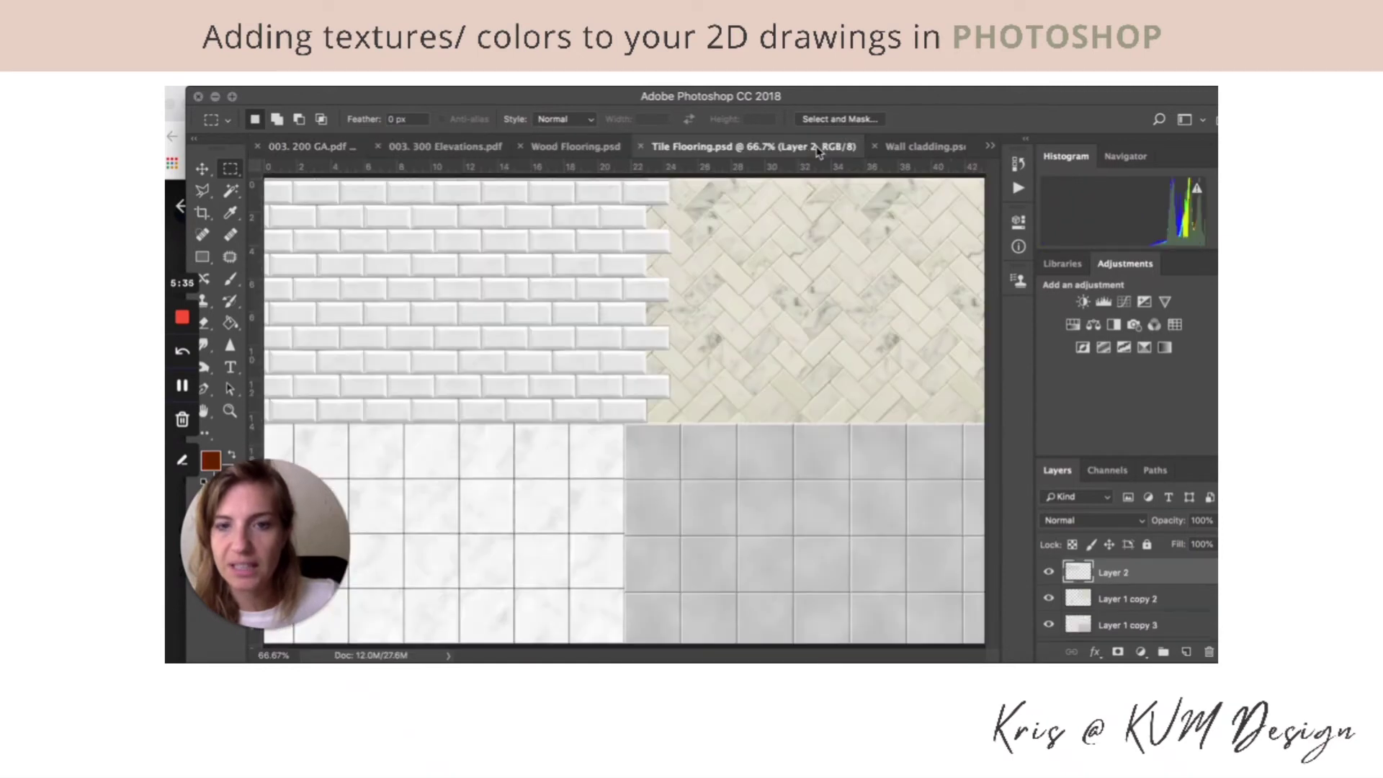
pyautogui.press('v')
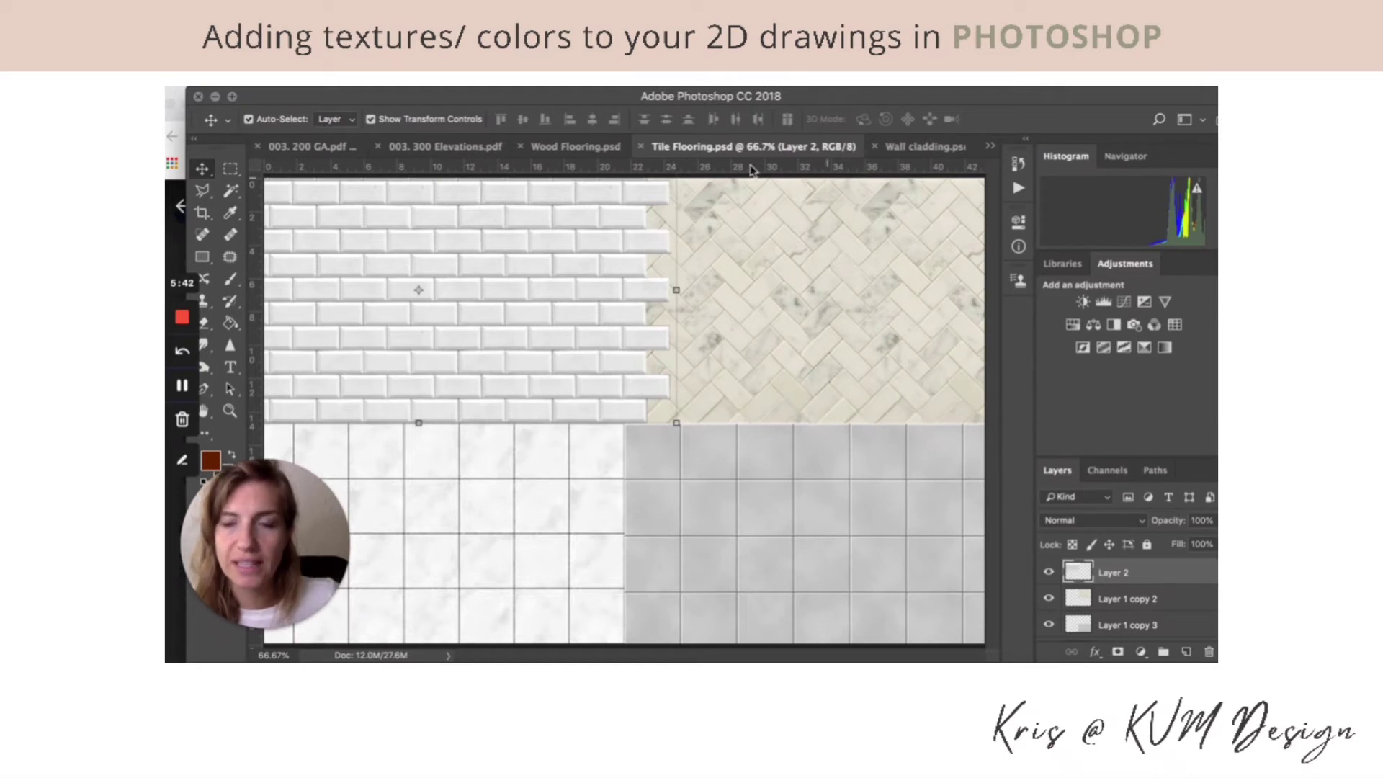
pyautogui.click(308, 147)
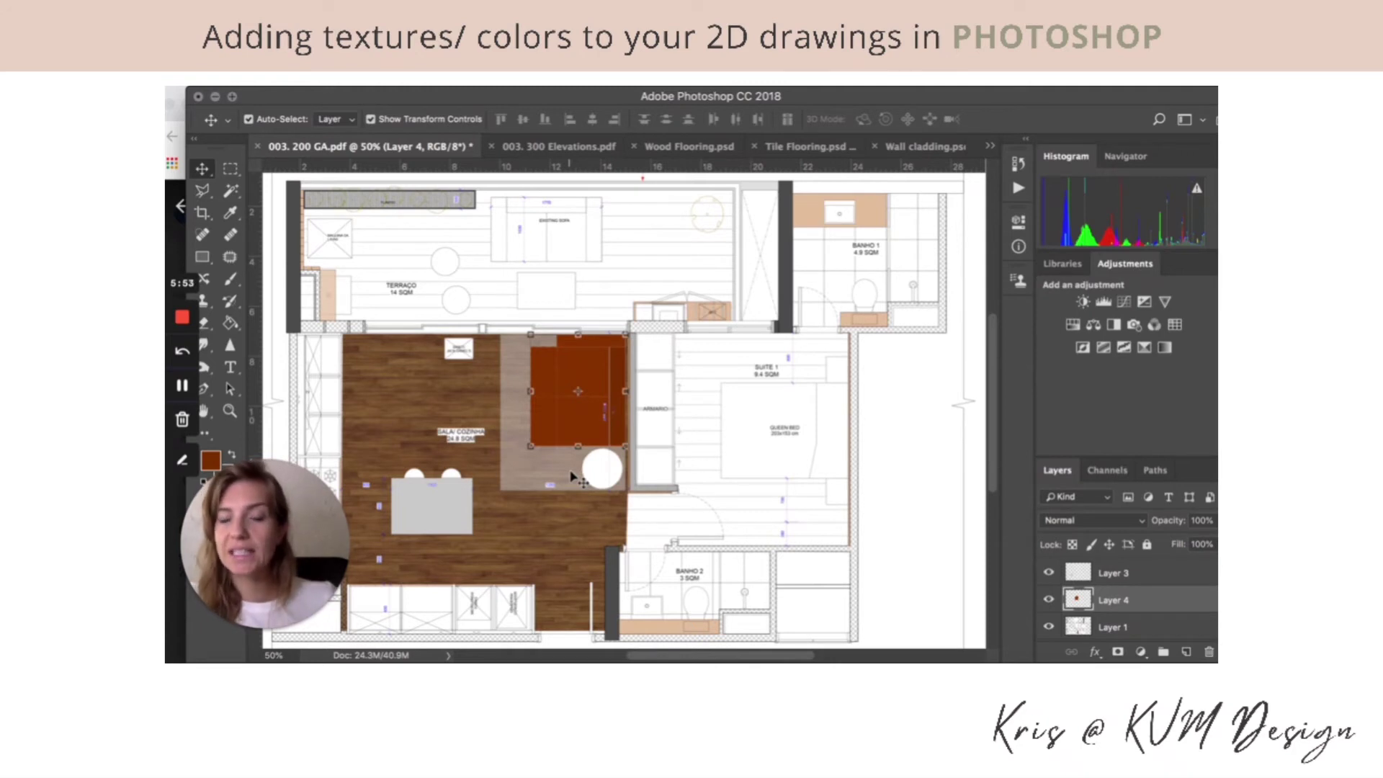
# Step: Open 003. 300 Elevations.pdf and examine the TV wall and kitchen in Elevation B and the bathroom wall in Elevation A
pyautogui.click(535, 147)
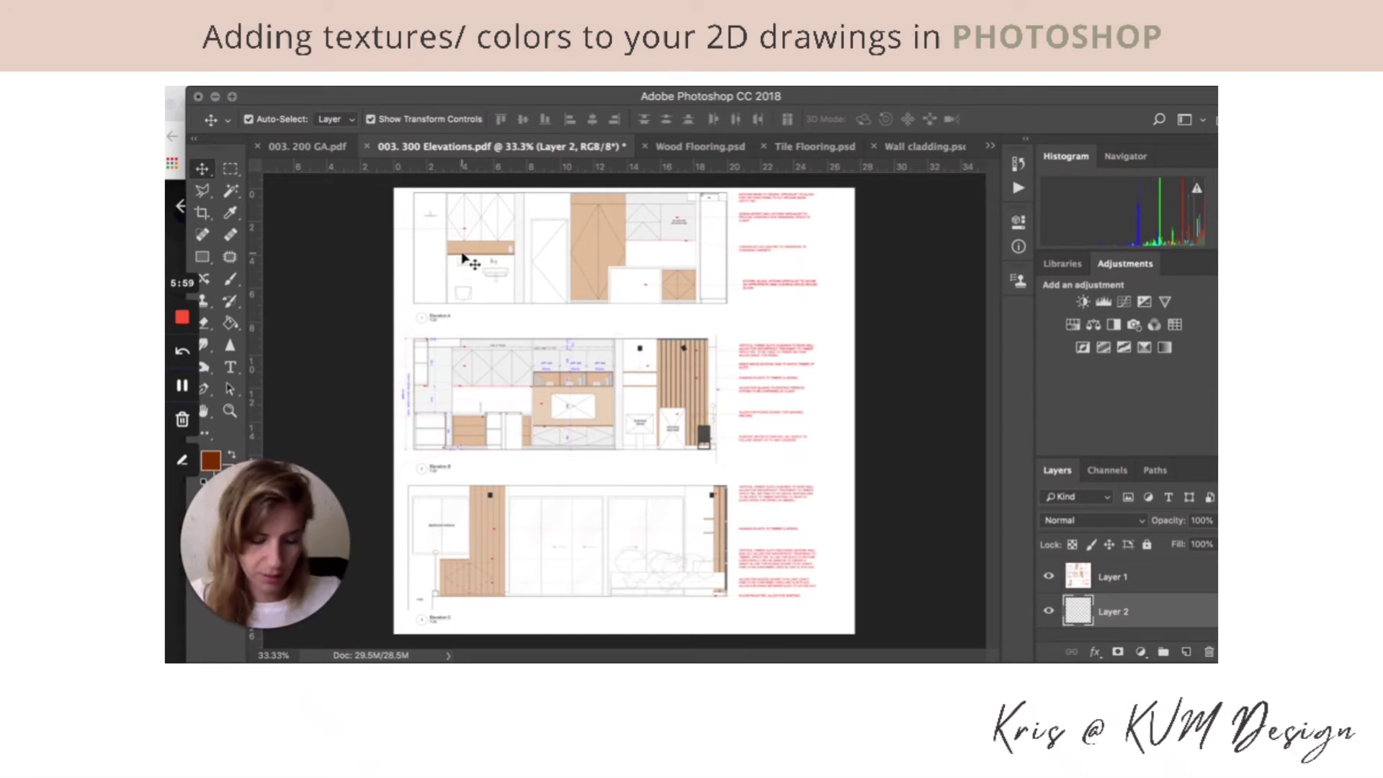
pyautogui.press('super+plus')
pyautogui.press('super+plus')
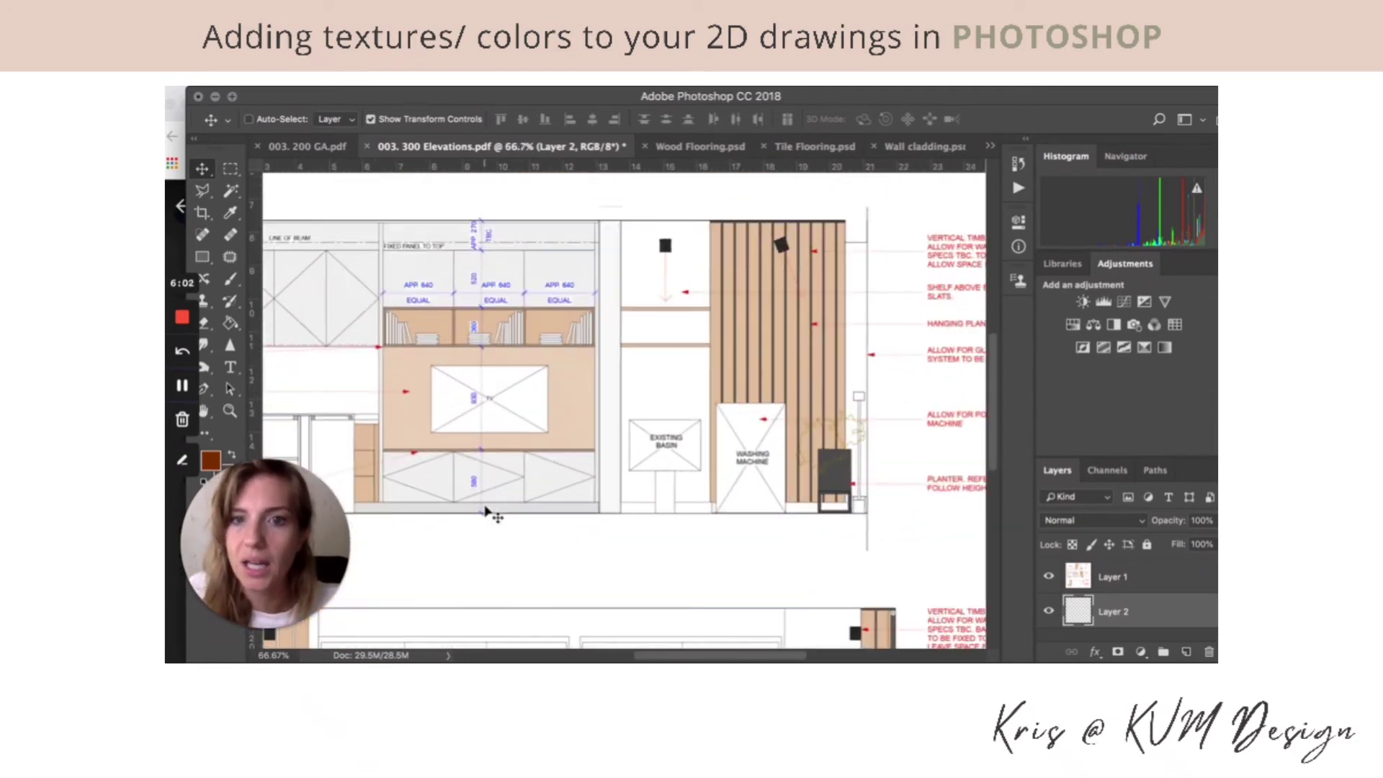
pyautogui.press('super+plus')
pyautogui.press('super+plus')
pyautogui.hscroll(-5, 643, 656)
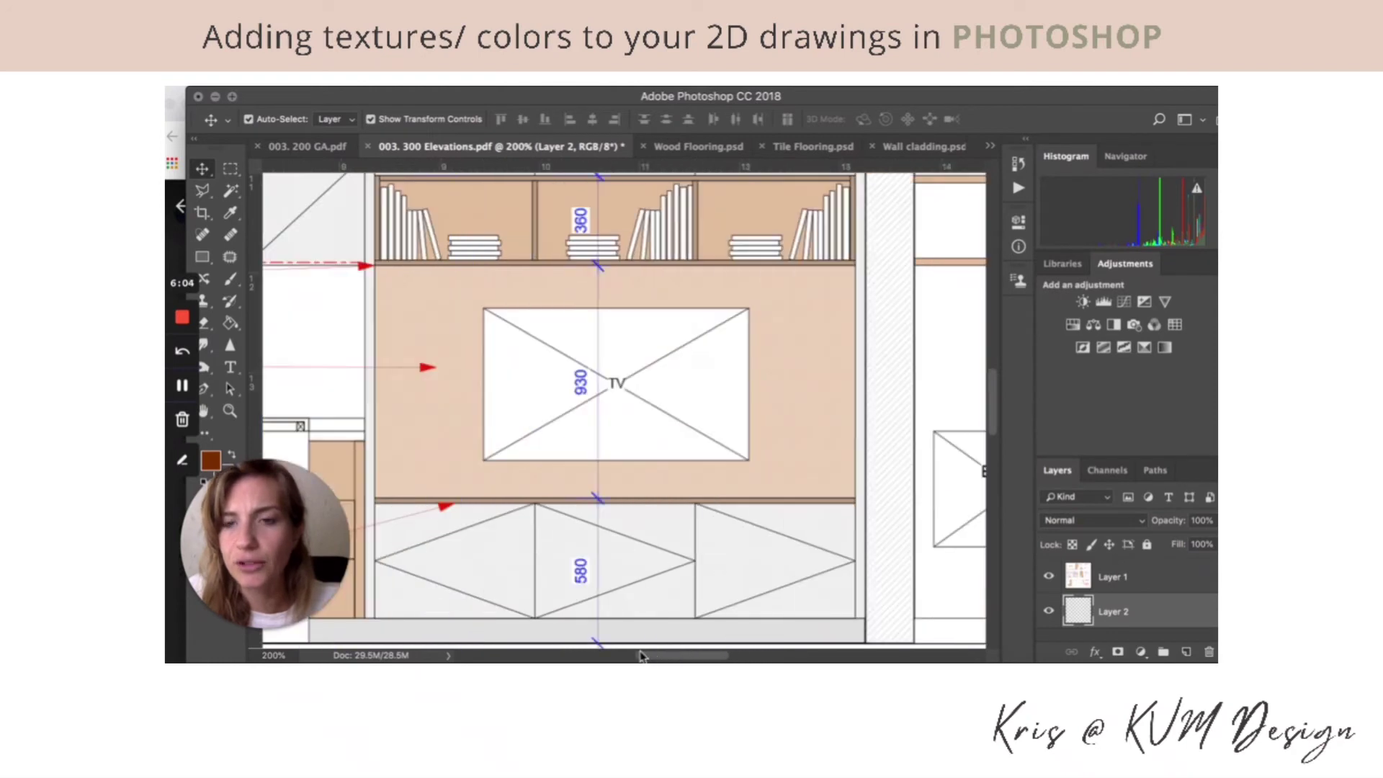
pyautogui.hscroll(-10, 643, 655)
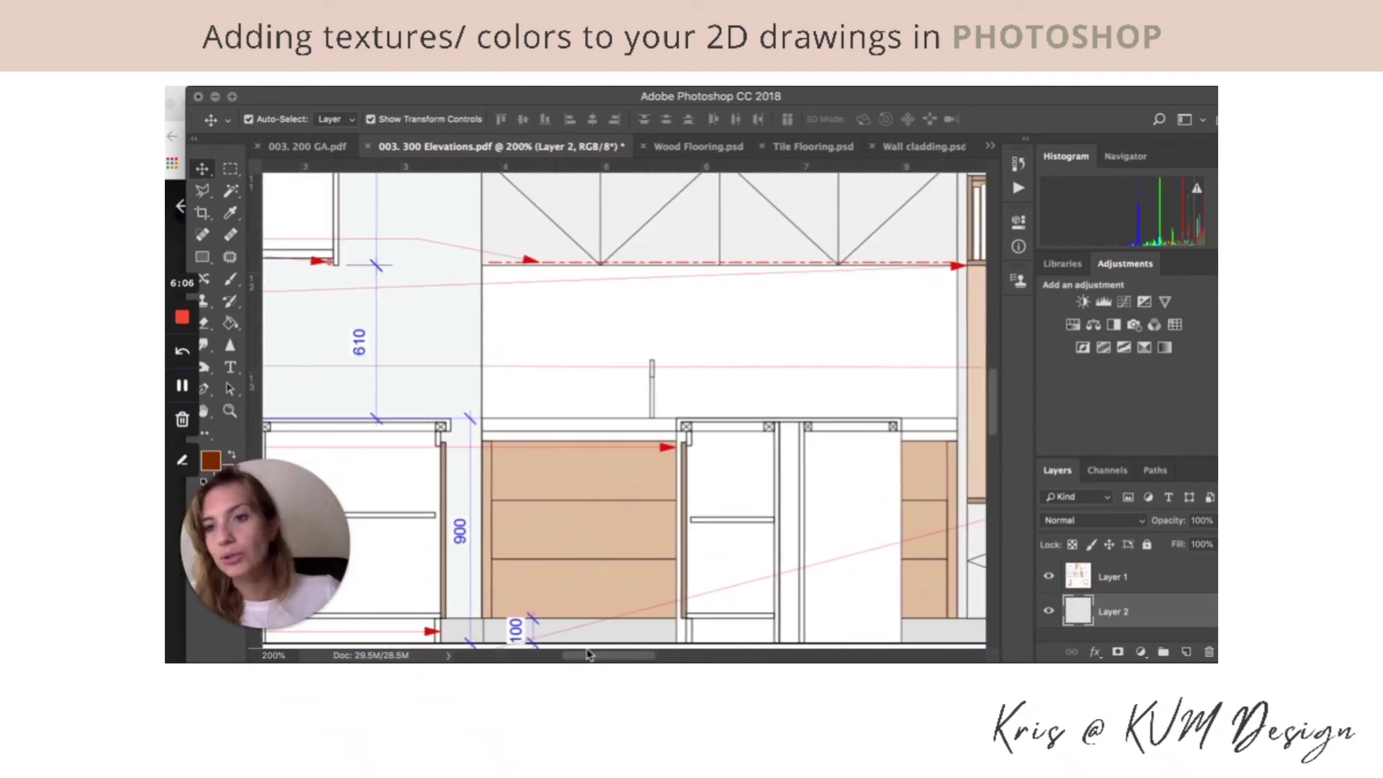
pyautogui.hscroll(-2, 645, 604)
pyautogui.scroll(1, 648, 596)
pyautogui.press('super+minus')
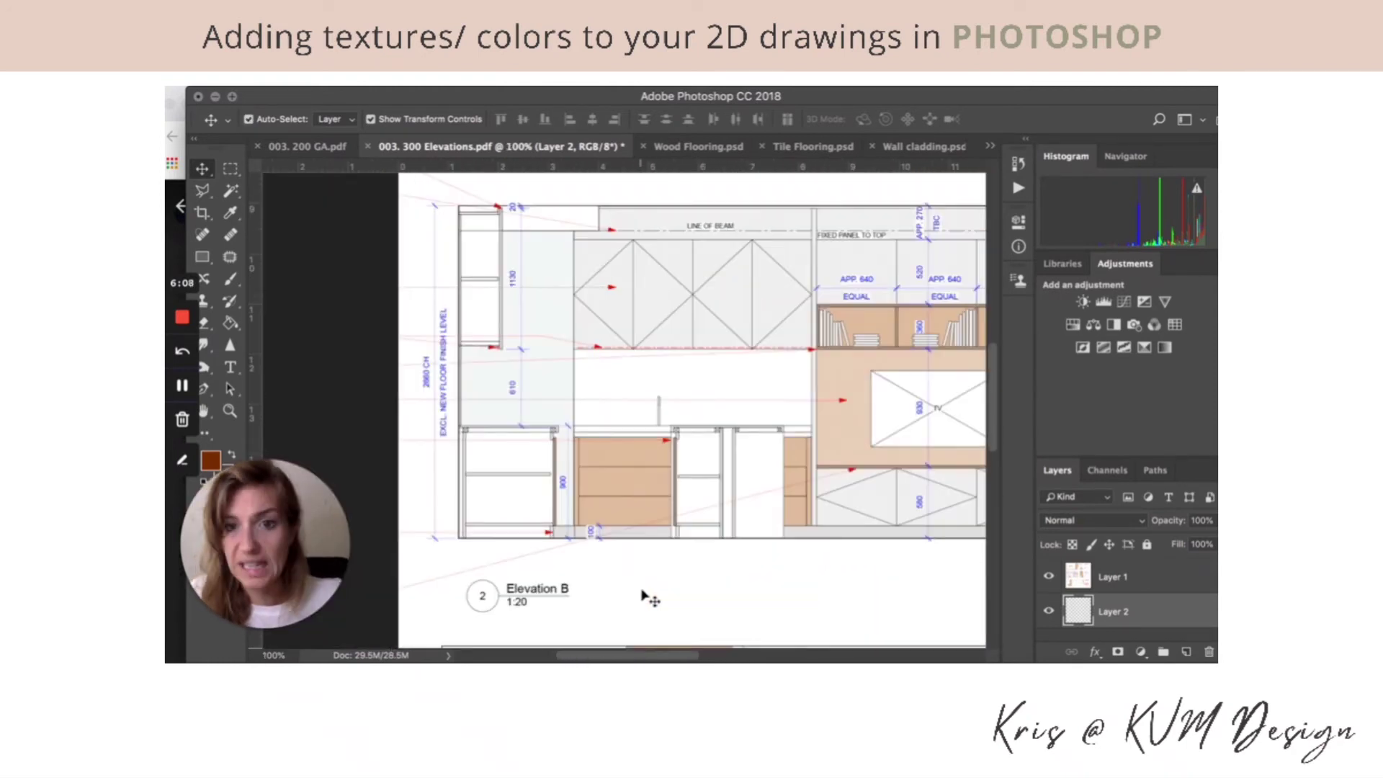
pyautogui.scroll(10, 804, 579)
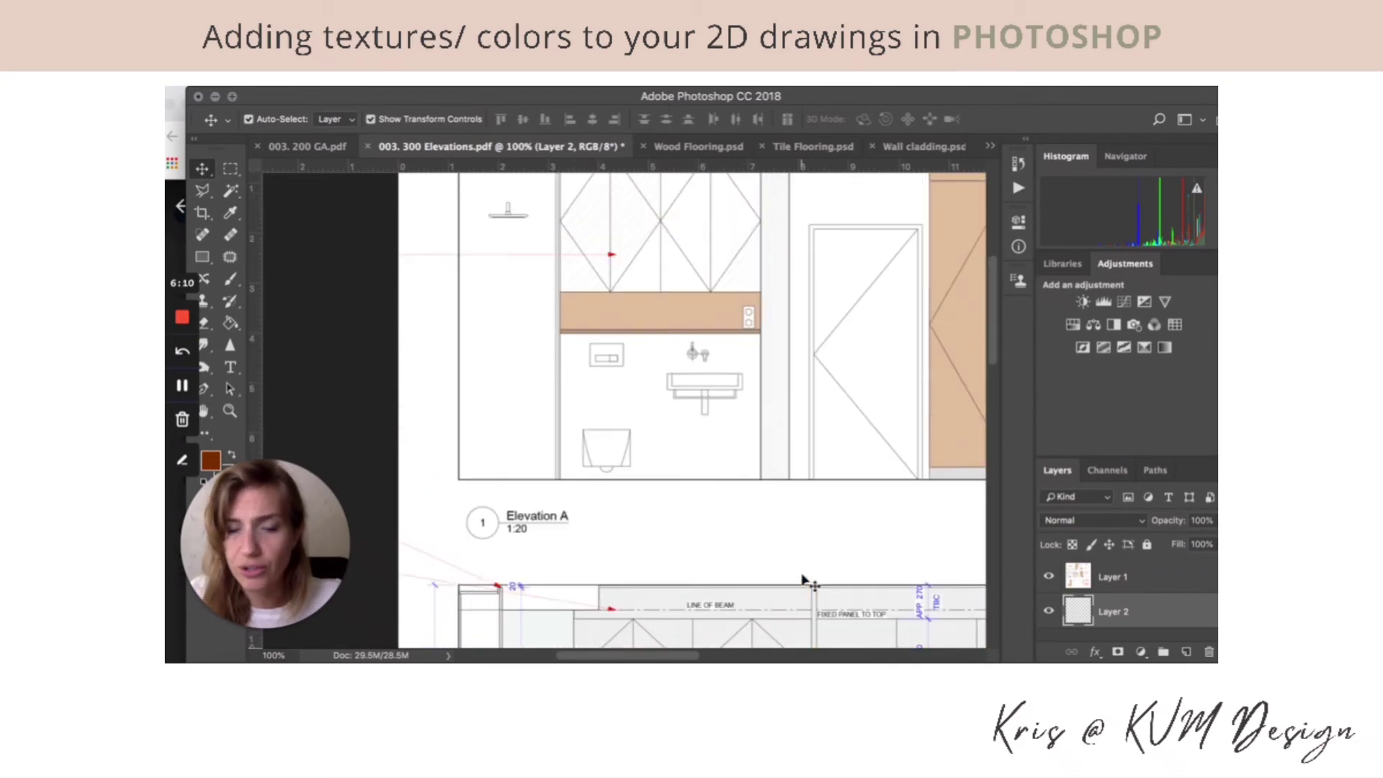
pyautogui.scroll(3, 807, 578)
pyautogui.hscroll(2, 668, 659)
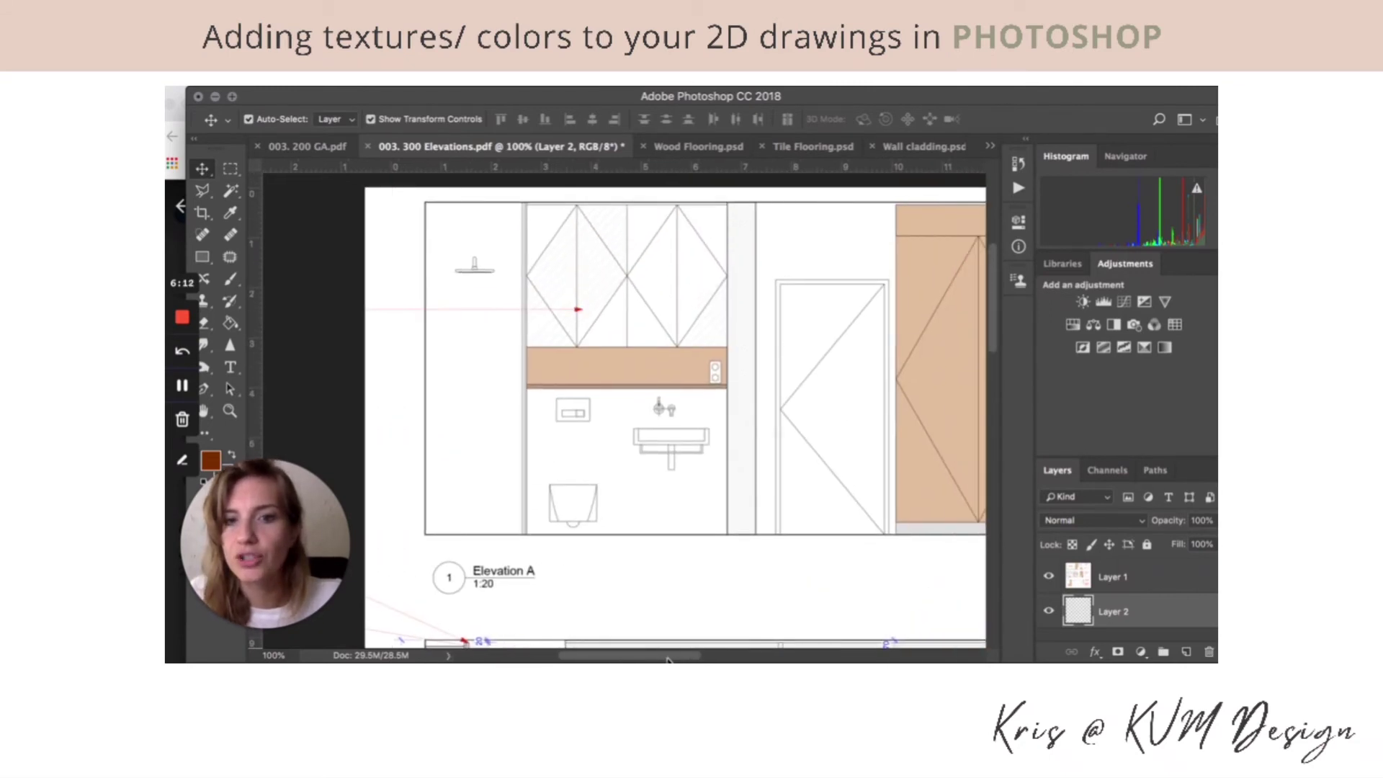
pyautogui.hscroll(-2, 667, 659)
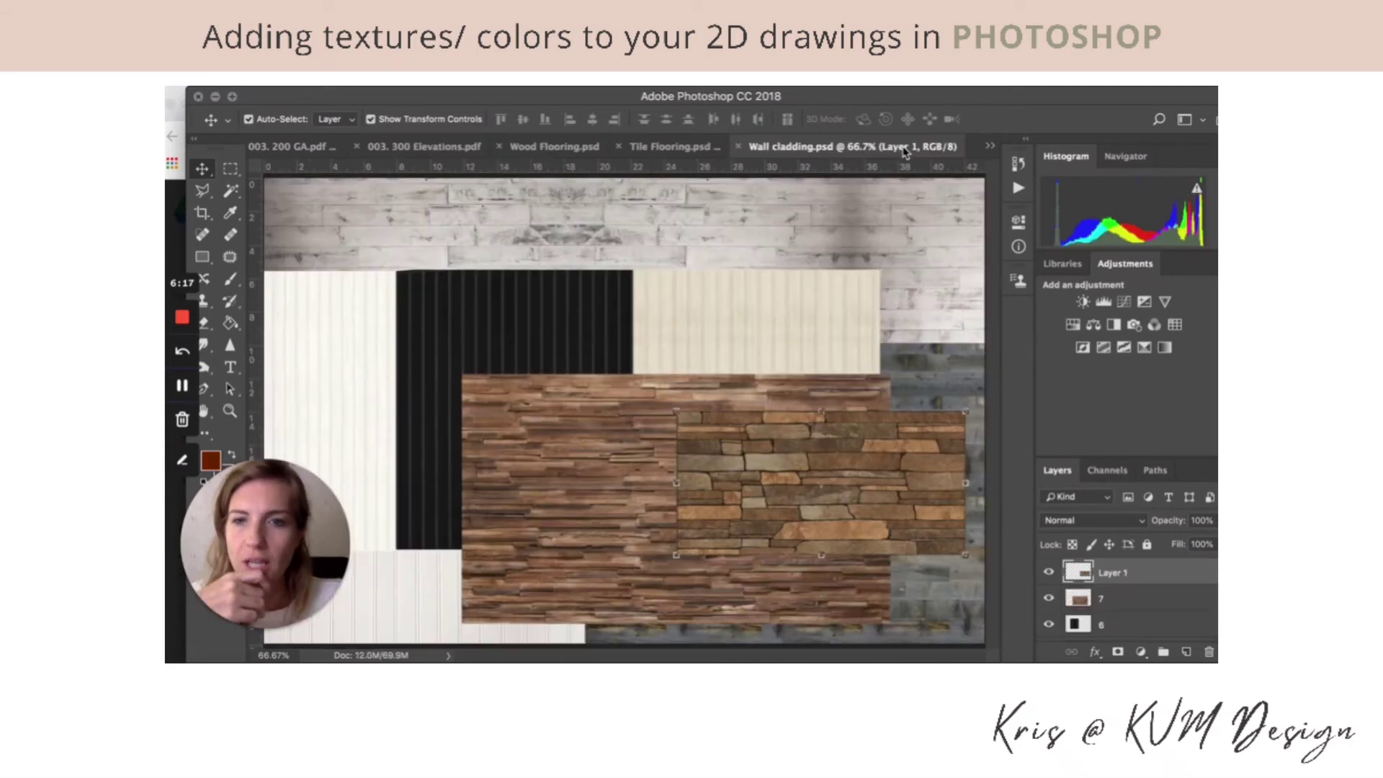
# Step: Copy the white brick tile from Tile Flooring.psd into the elevations drawing and place its layer above Layer 1
pyautogui.click(906, 150)
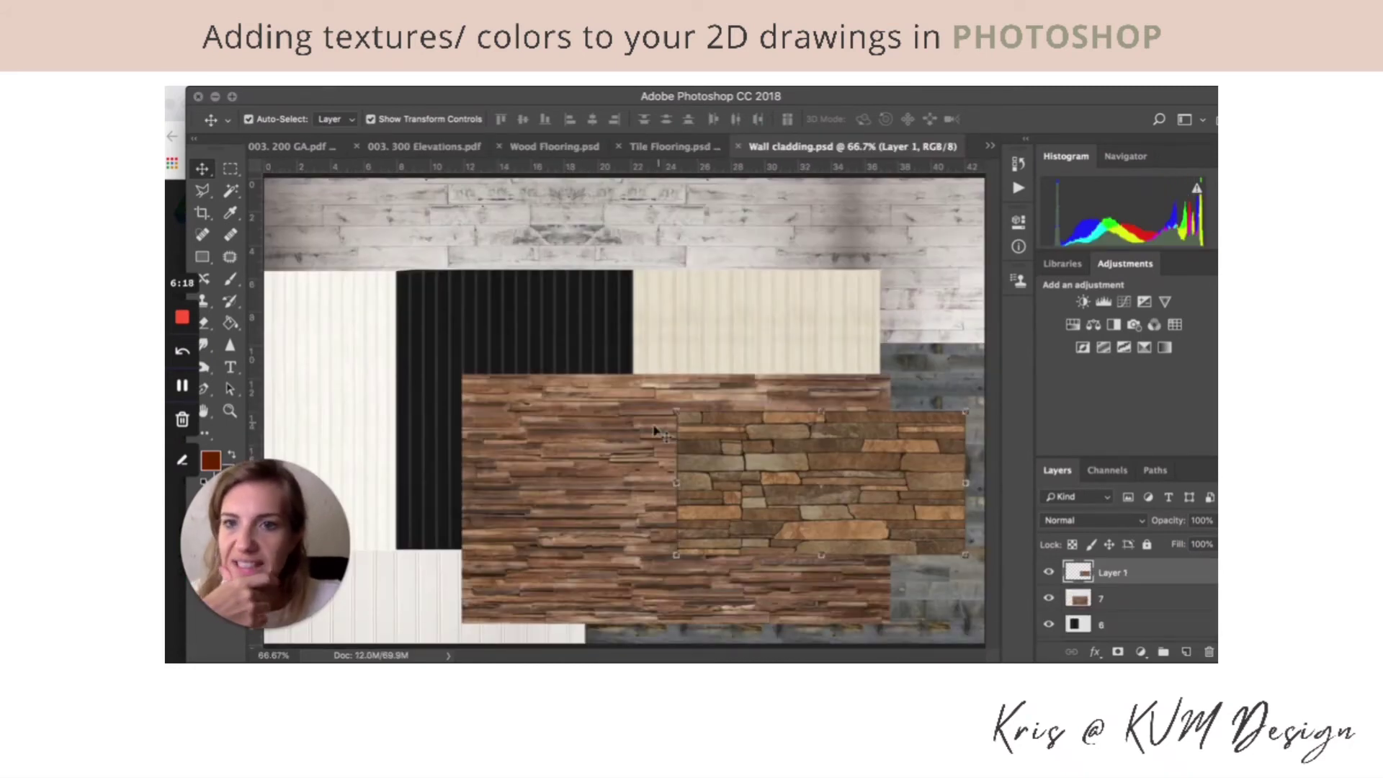
pyautogui.click(657, 148)
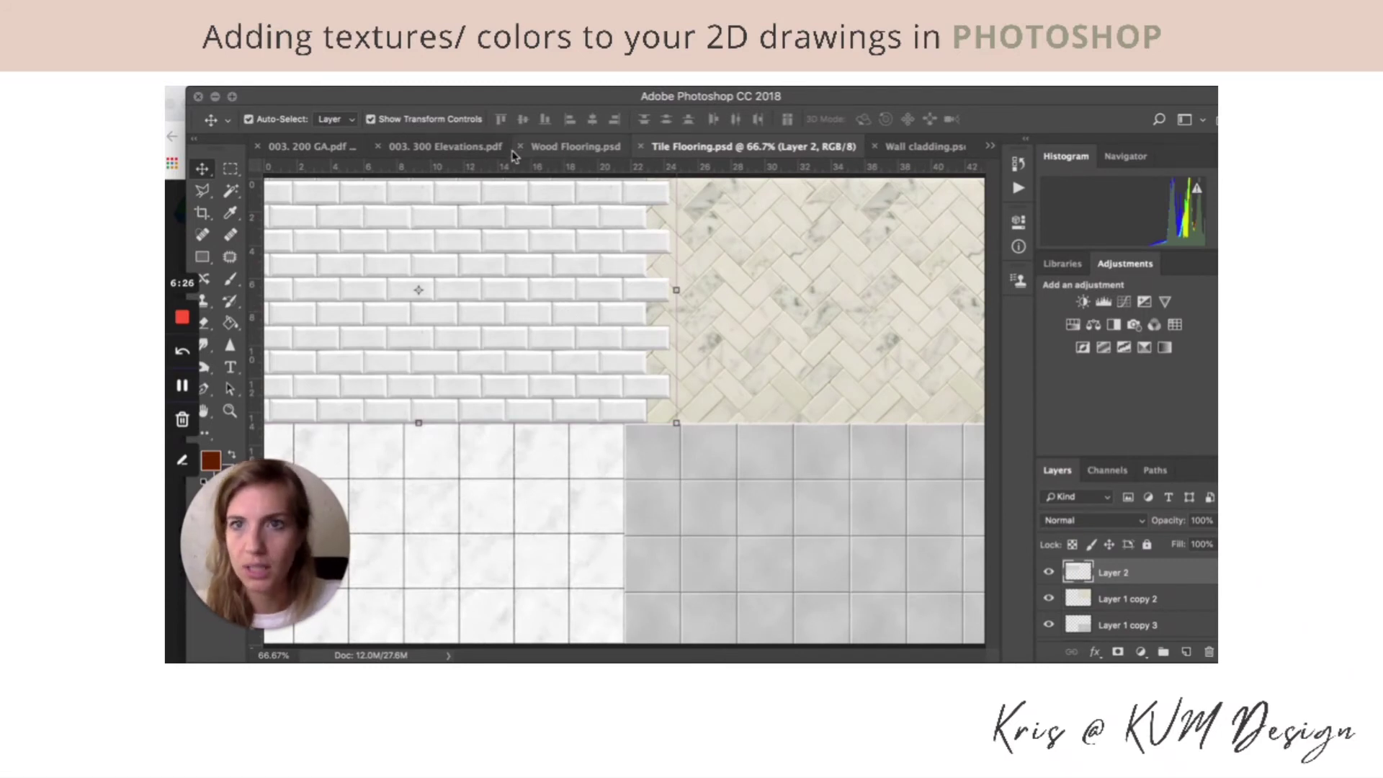
pyautogui.click(441, 147)
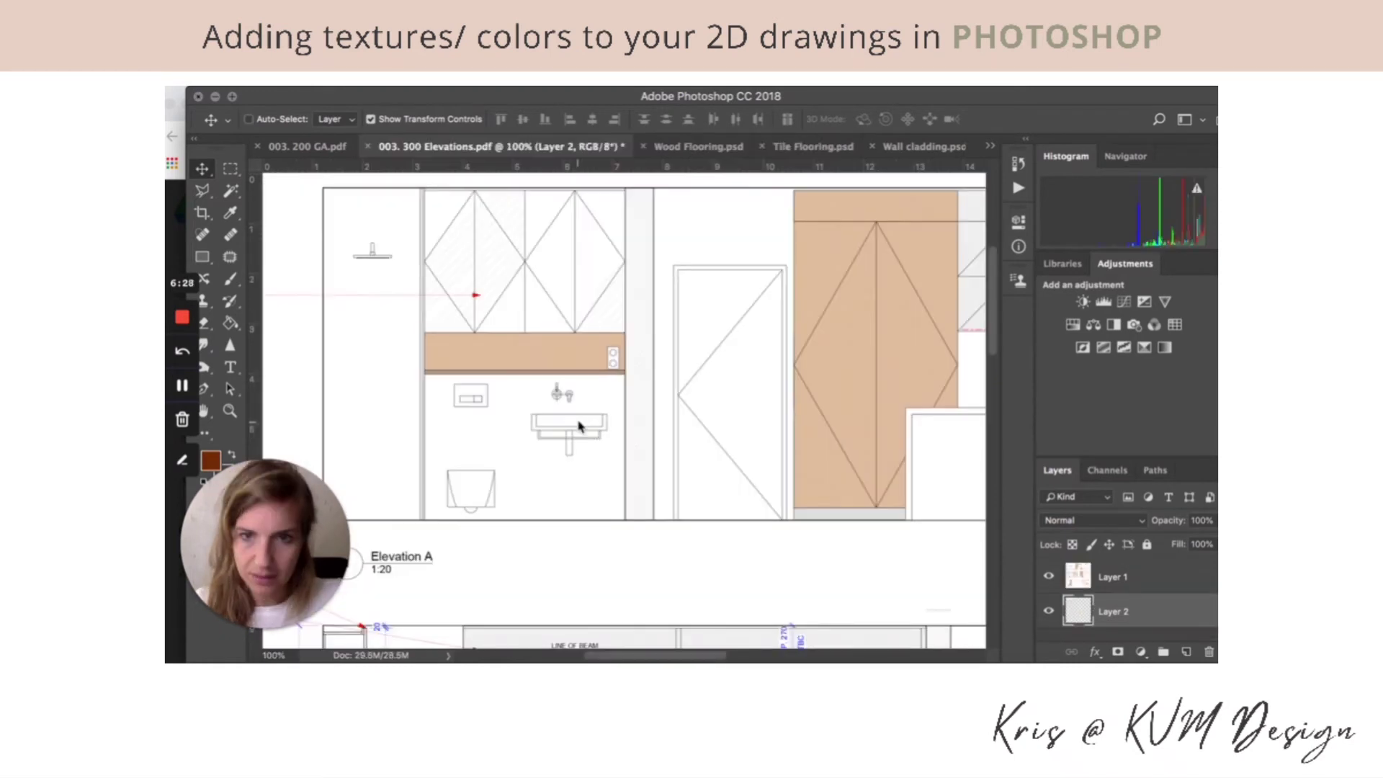
pyautogui.press('super+v')
pyautogui.click(859, 423)
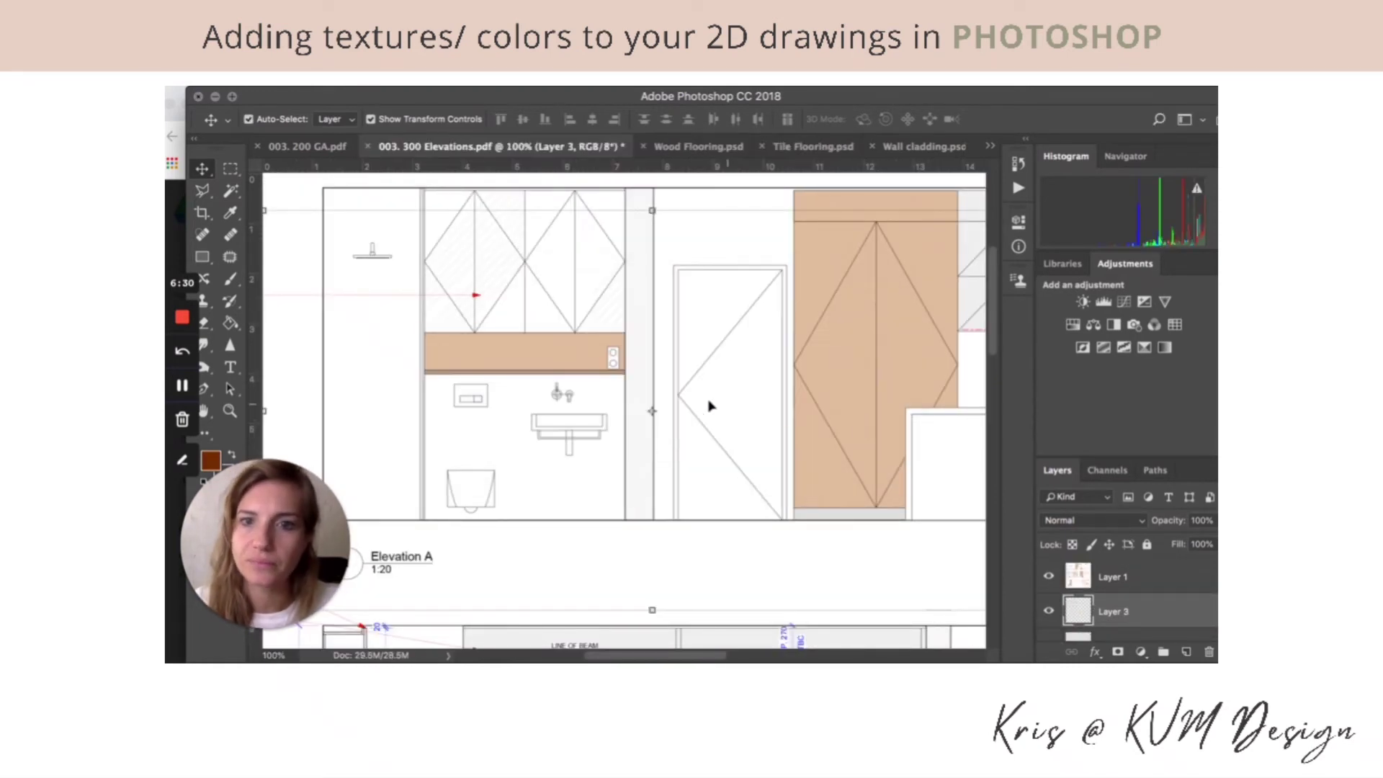
pyautogui.moveTo(1122, 608); pyautogui.dragTo(1118, 570)
# Step: Scale the brick tile texture to about 39% and position it over the bathroom wall below the wood strip in Elevation A
pyautogui.moveTo(263, 210); pyautogui.dragTo(386, 258)
pyautogui.moveTo(706, 465); pyautogui.dragTo(339, 358)
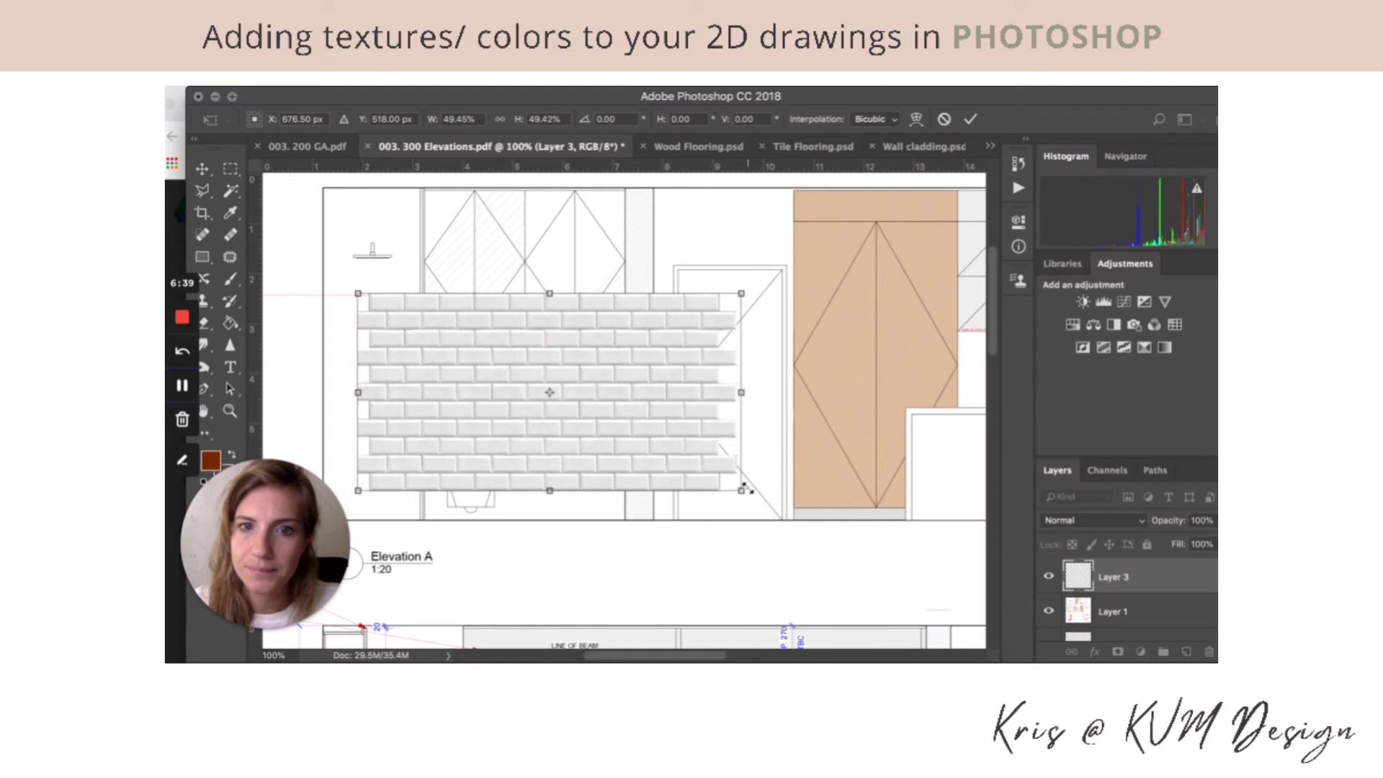
pyautogui.moveTo(717, 475); pyautogui.dragTo(656, 446)
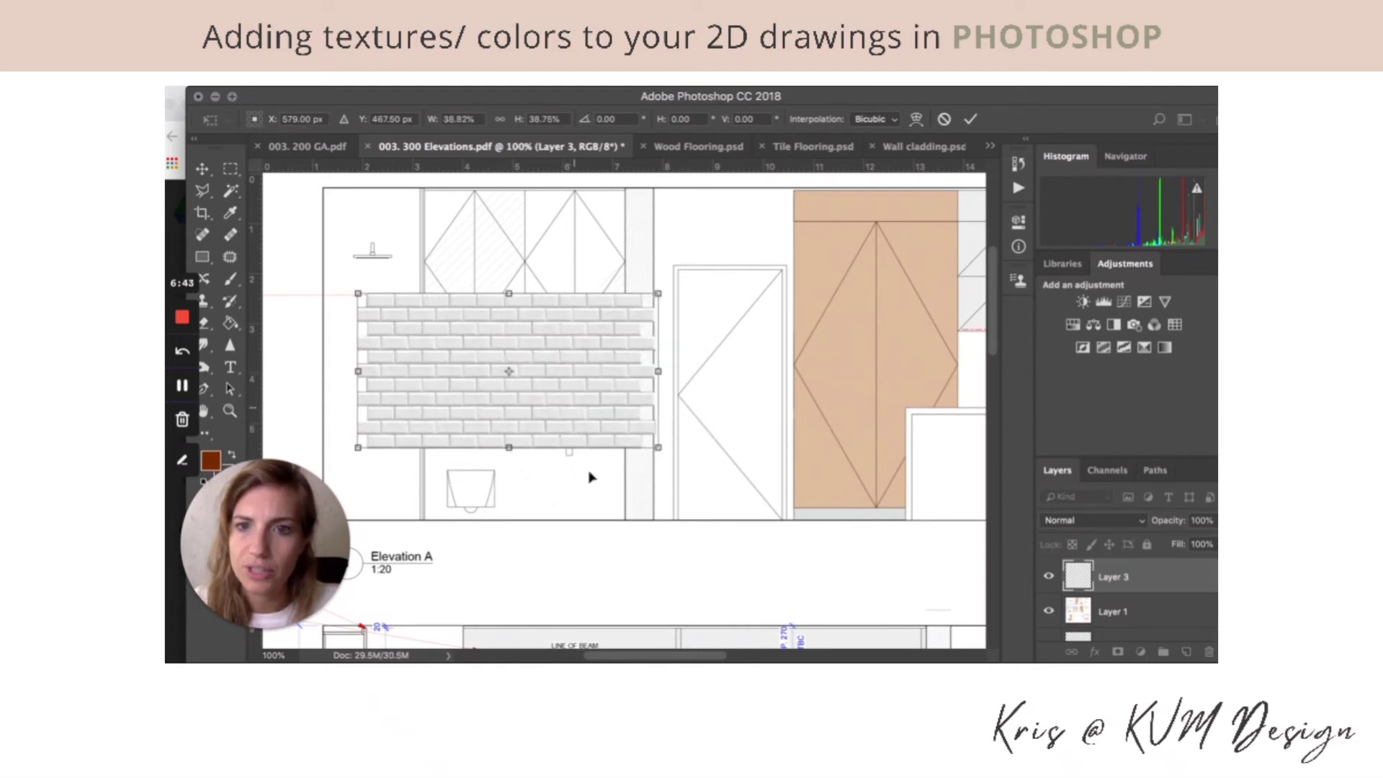
pyautogui.moveTo(589, 475); pyautogui.dragTo(560, 546)
pyautogui.press('Return')
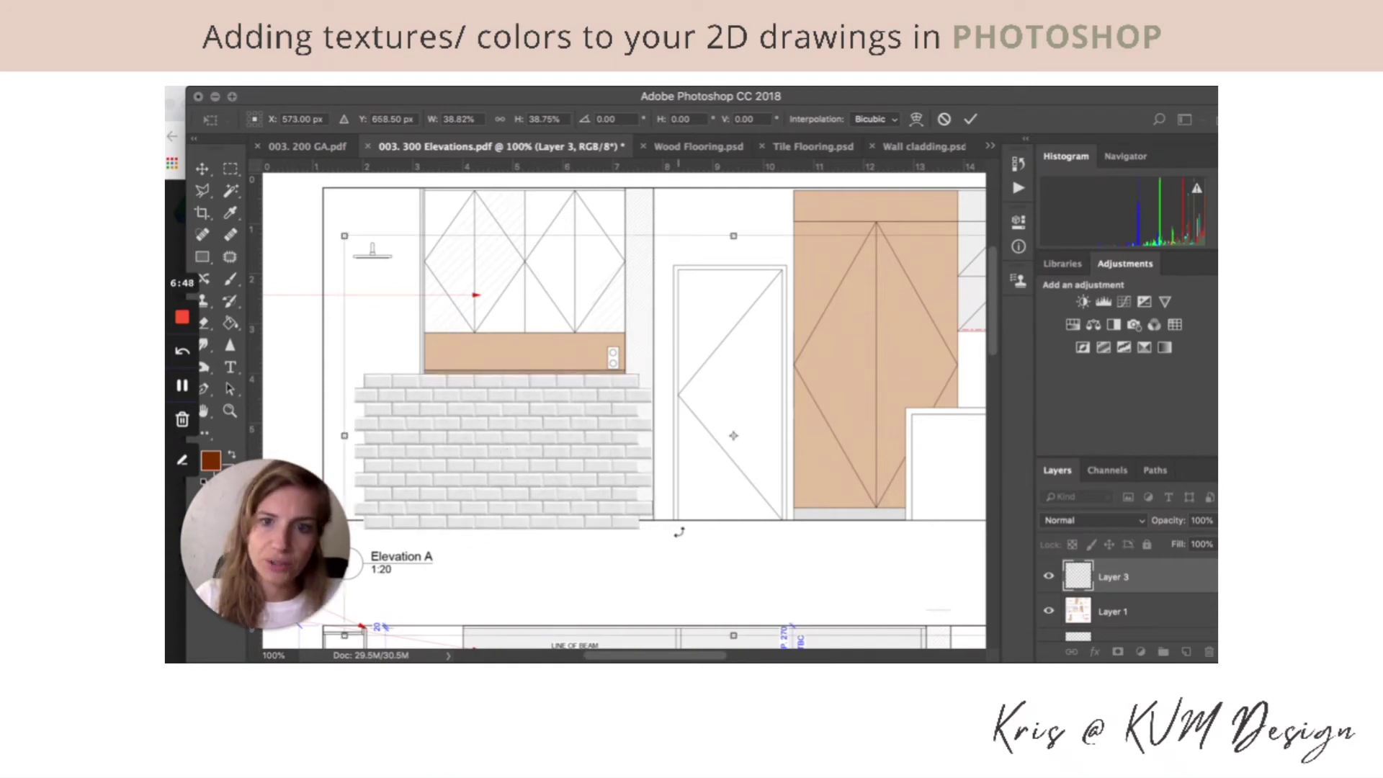
# Step: Set the brick tile layer's opacity to 51% and scale it to about 95%, aligning it with the bathroom wall down to the floor line
pyautogui.click(1214, 520)
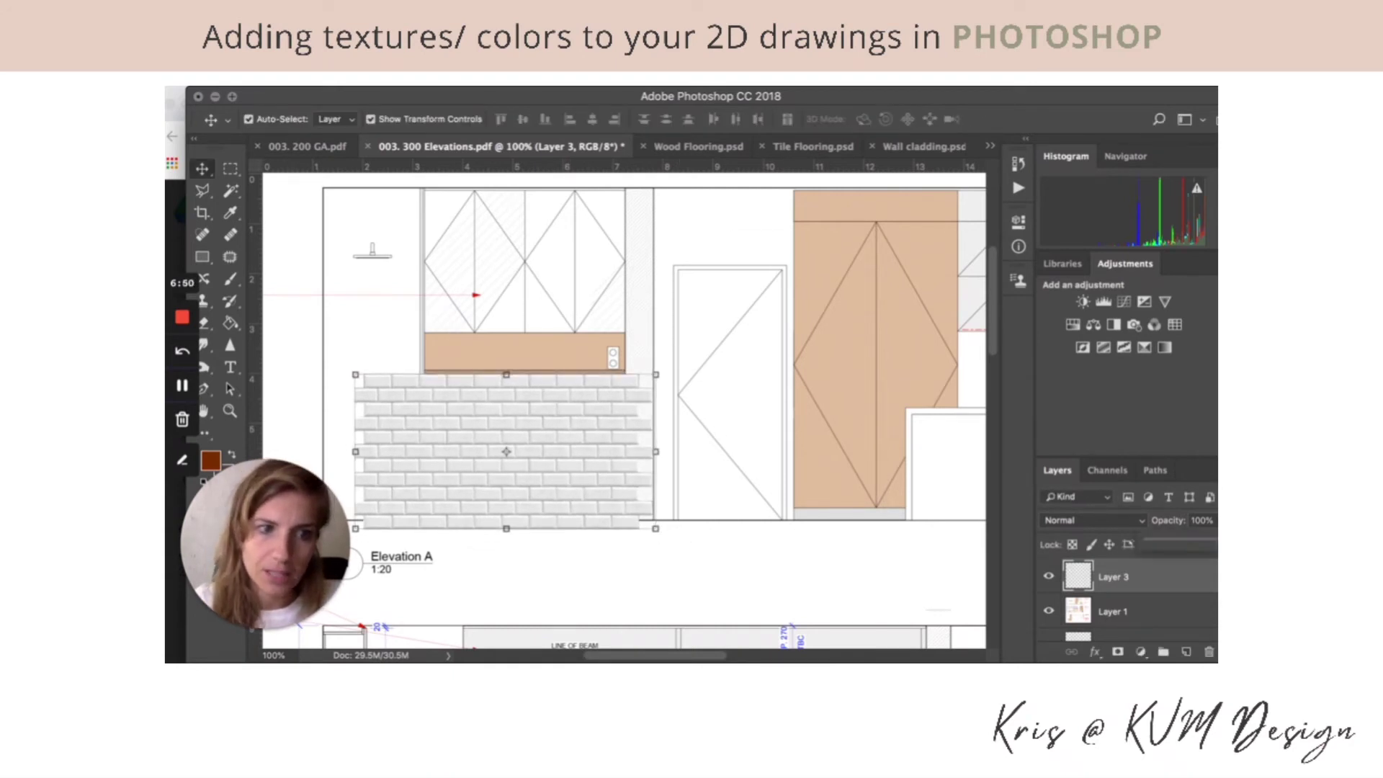
pyautogui.moveTo(1202, 546); pyautogui.dragTo(1186, 545)
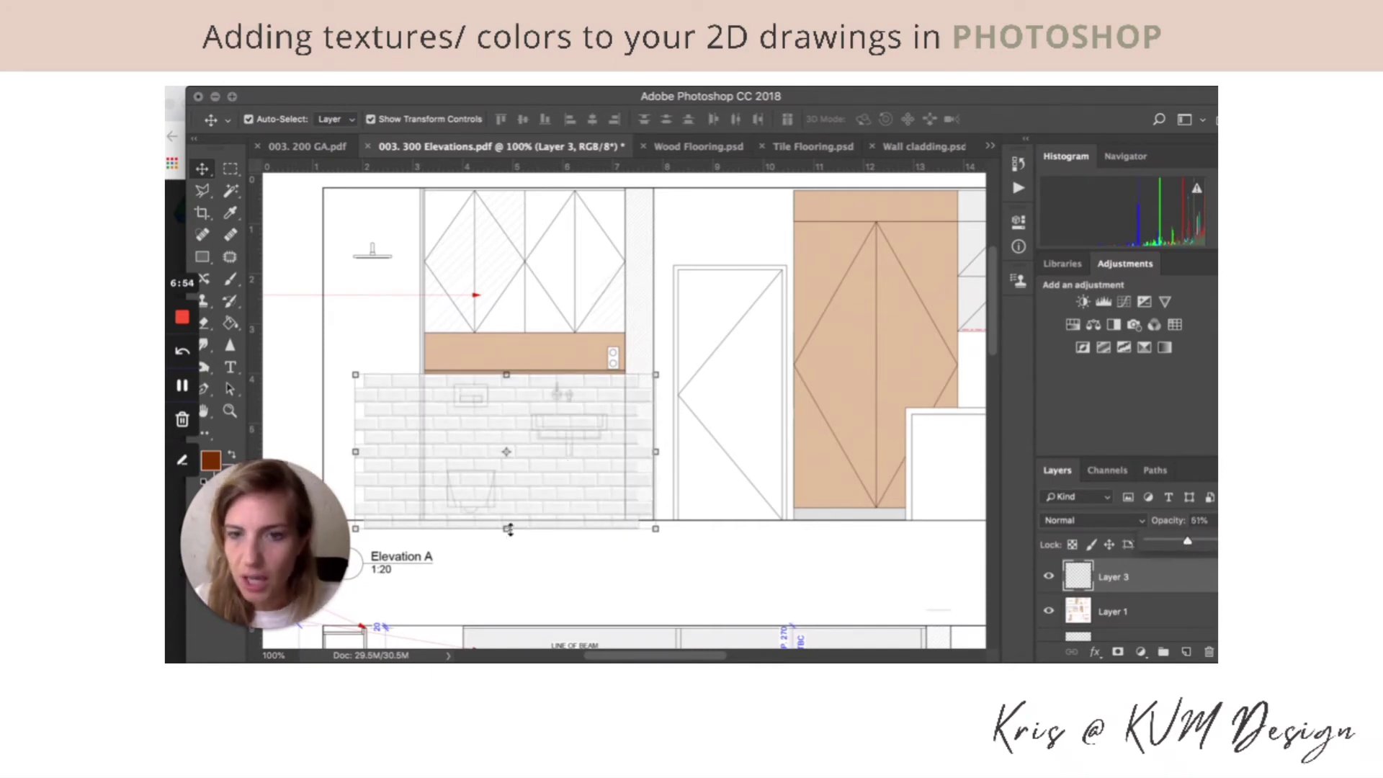
pyautogui.moveTo(656, 528)
pyautogui.mouseDown()
pyautogui.moveTo(625, 514)
pyautogui.moveTo(639, 524)
pyautogui.mouseUp()
pyautogui.press('Right')
pyautogui.press('Right')
pyautogui.press('Right')
pyautogui.press('Right')
pyautogui.press('Right')
pyautogui.press('Right')
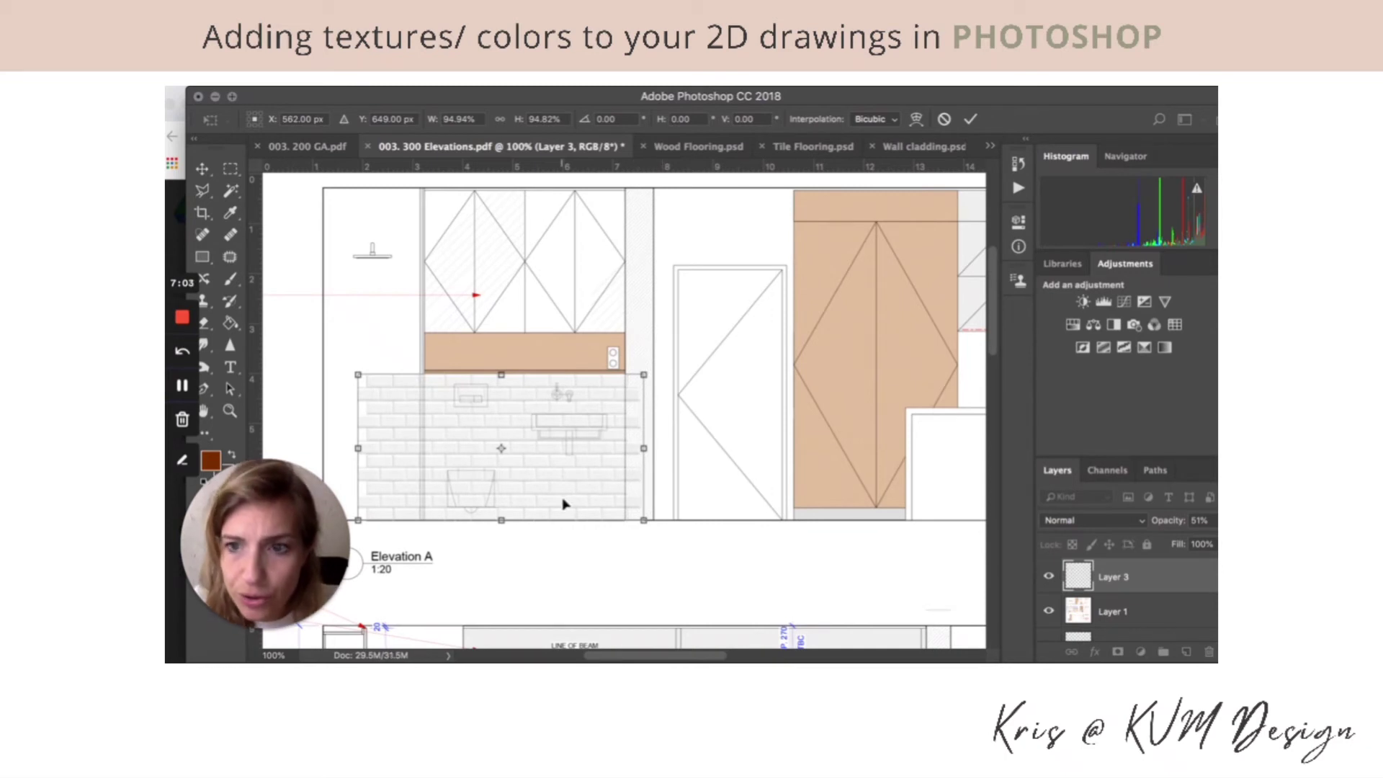
pyautogui.moveTo(563, 504); pyautogui.dragTo(575, 506)
pyautogui.press('Return')
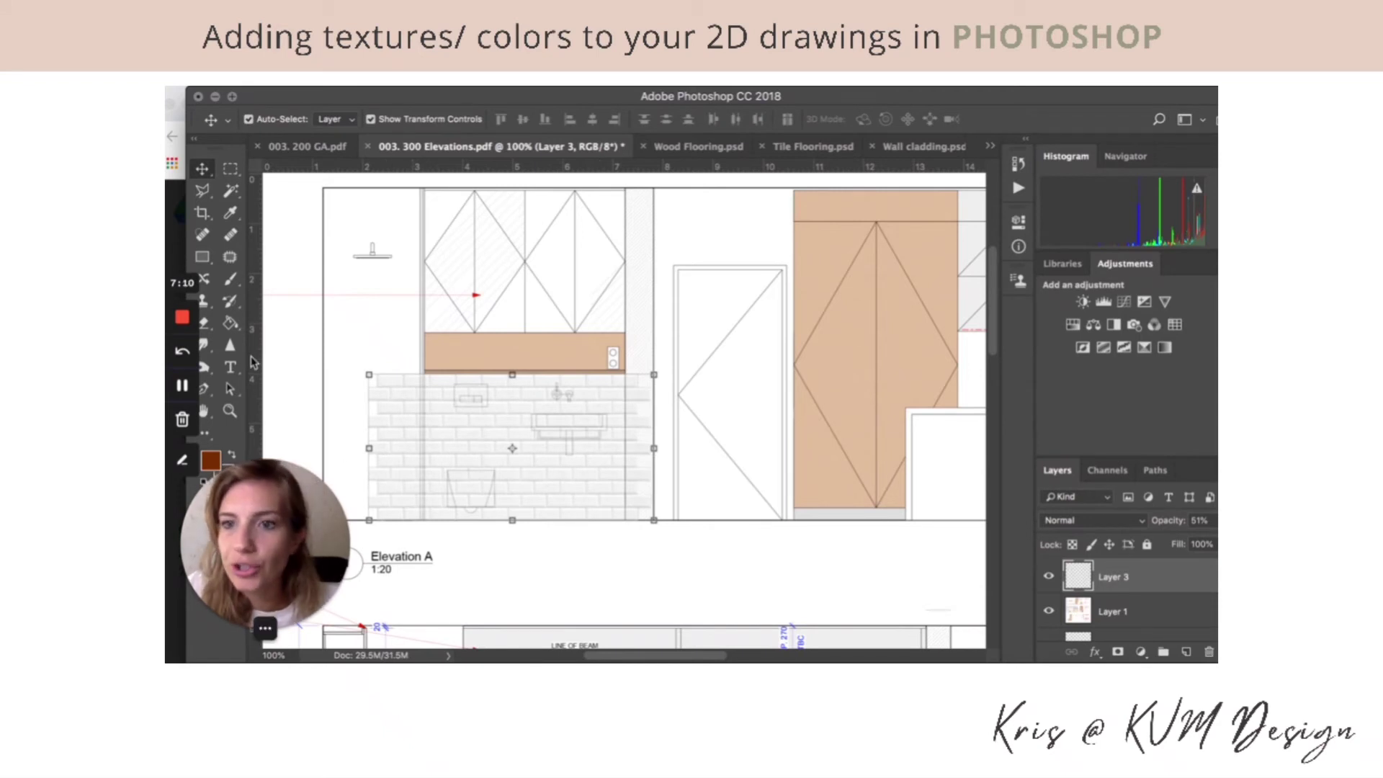
# Step: Select the bathroom wall area around the sanitary fixtures on Layer 1 with the Magic Wand
pyautogui.click(1117, 612)
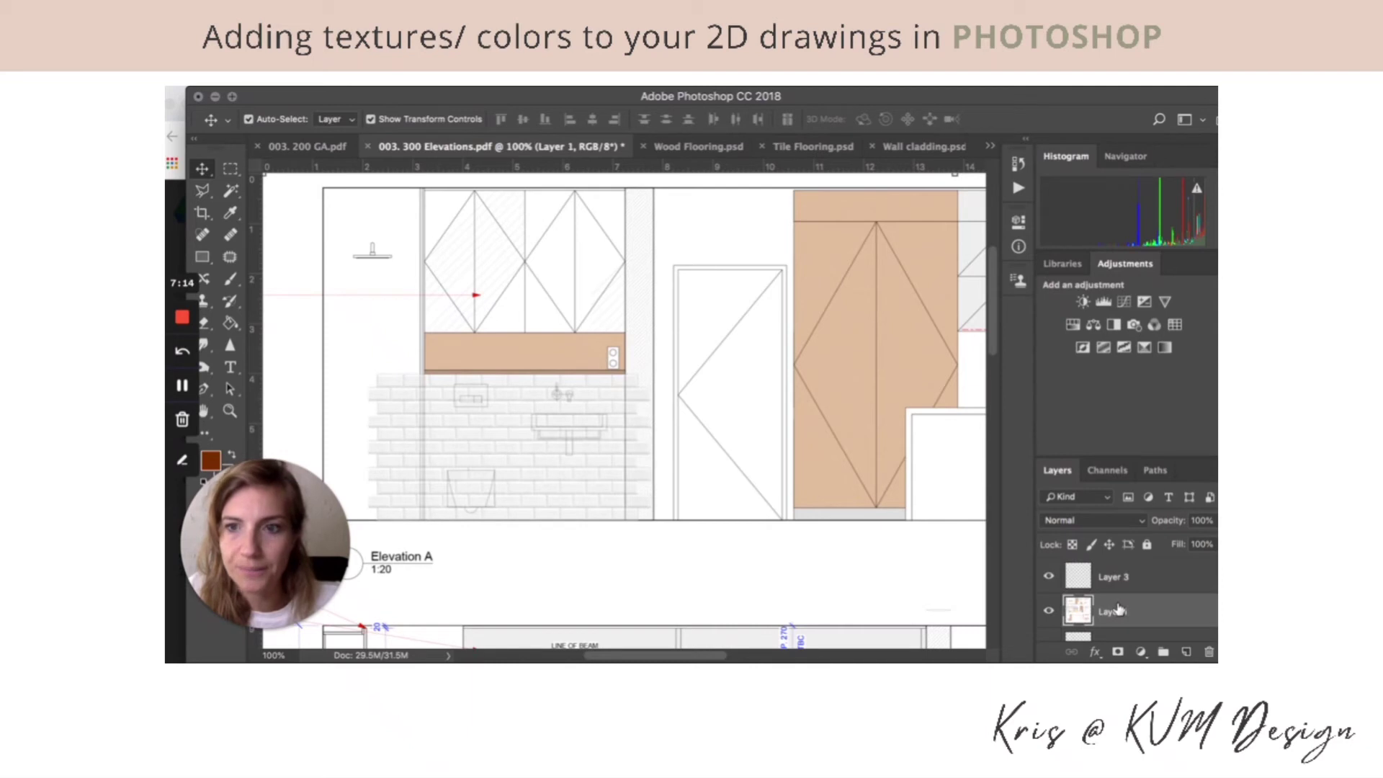
pyautogui.click(231, 193)
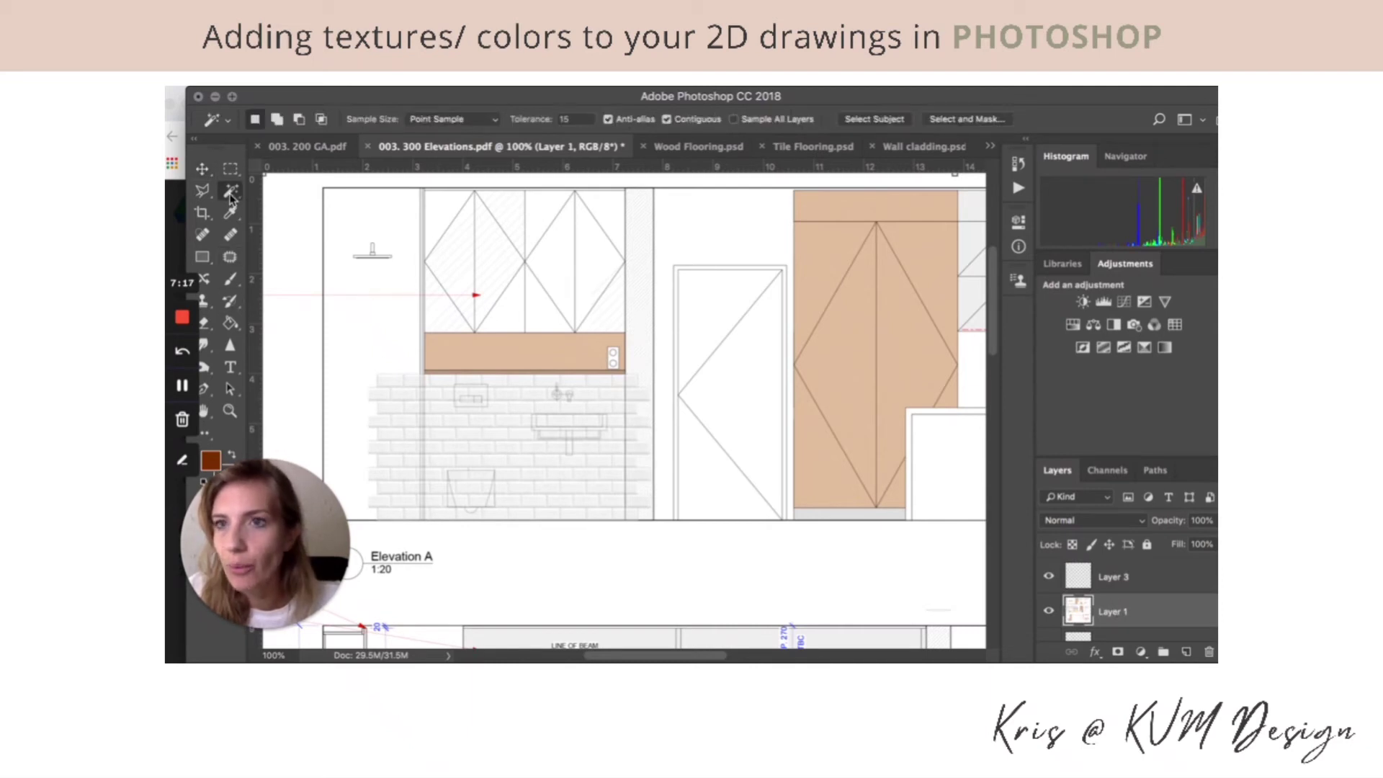
pyautogui.click(538, 469)
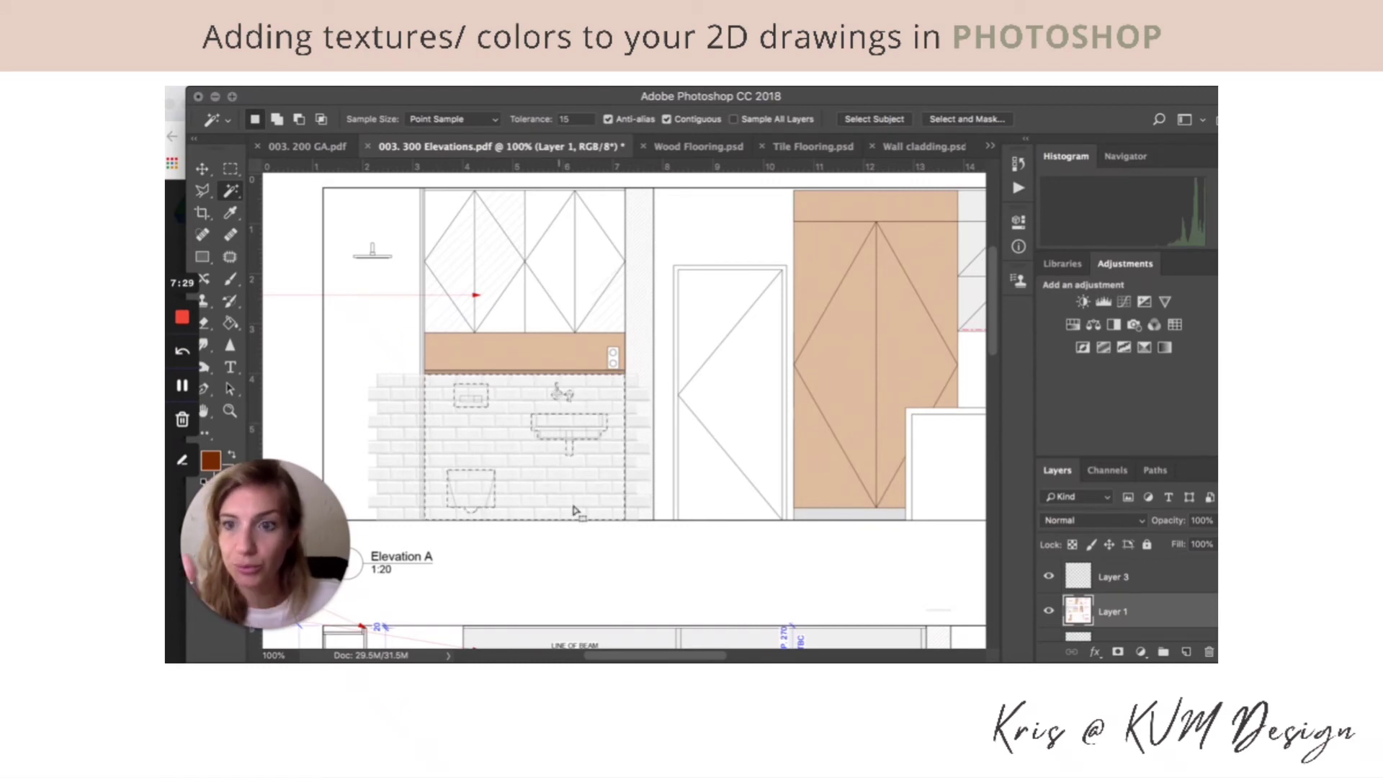
# Step: Invert the wall selection and delete the excess brick tile from Layer 3, clearing the fixtures and the area outside the wall
pyautogui.click(1112, 580)
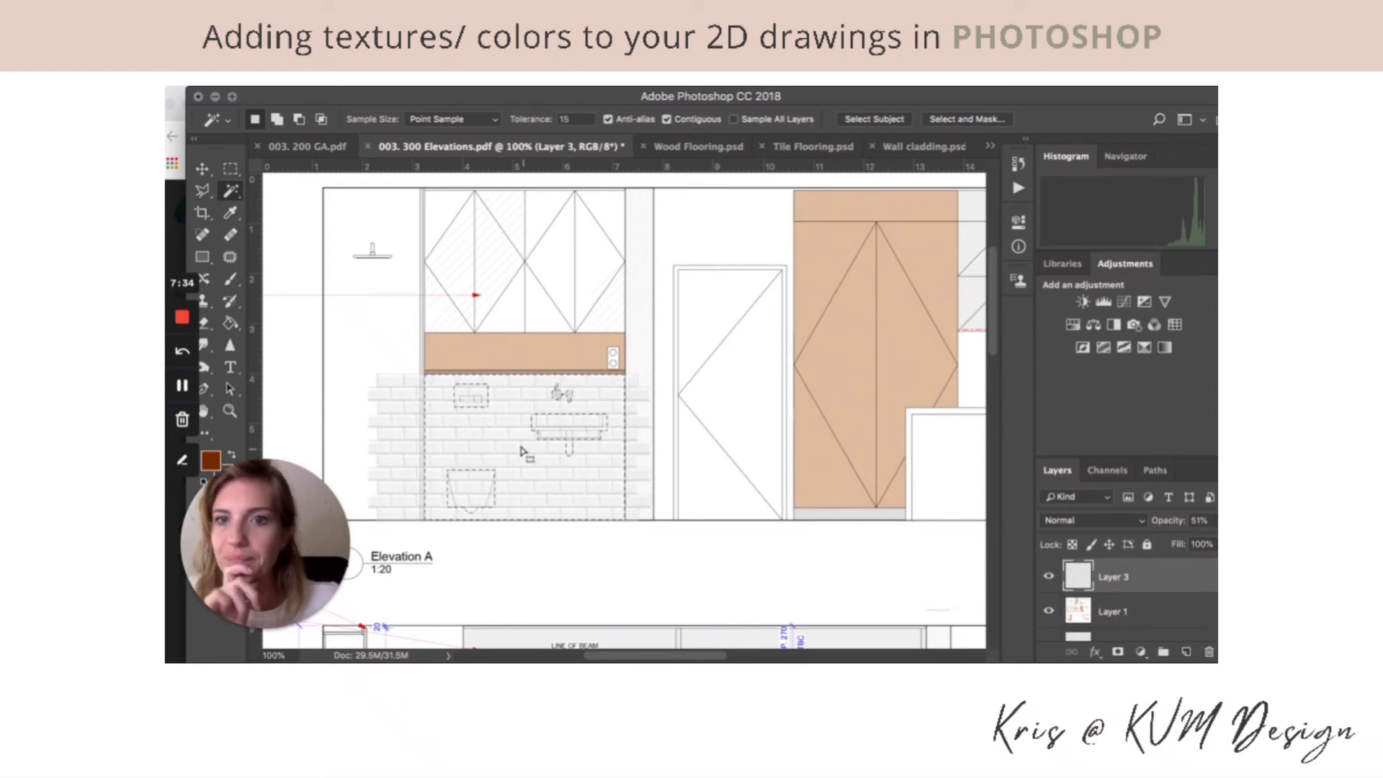
pyautogui.rightClick(500, 401)
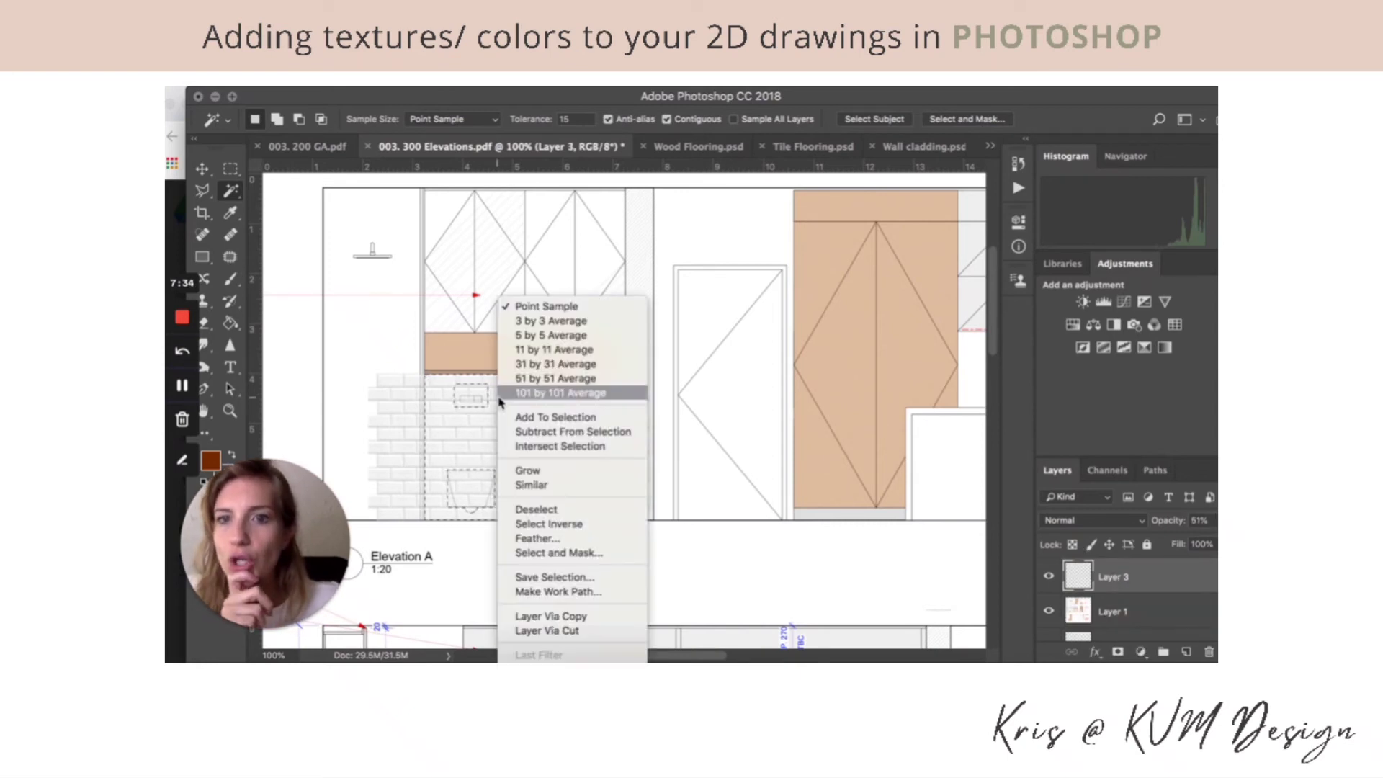
pyautogui.click(571, 532)
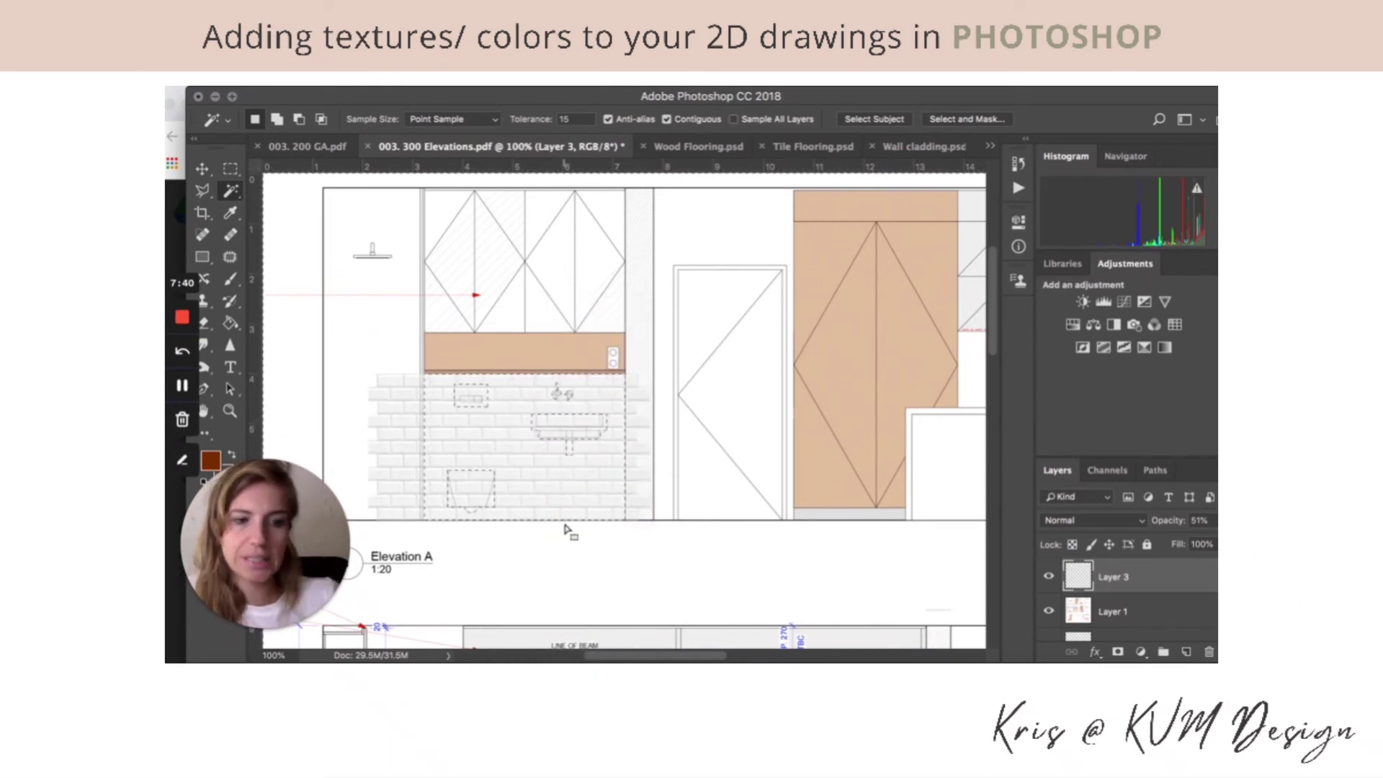
pyautogui.press('Delete')
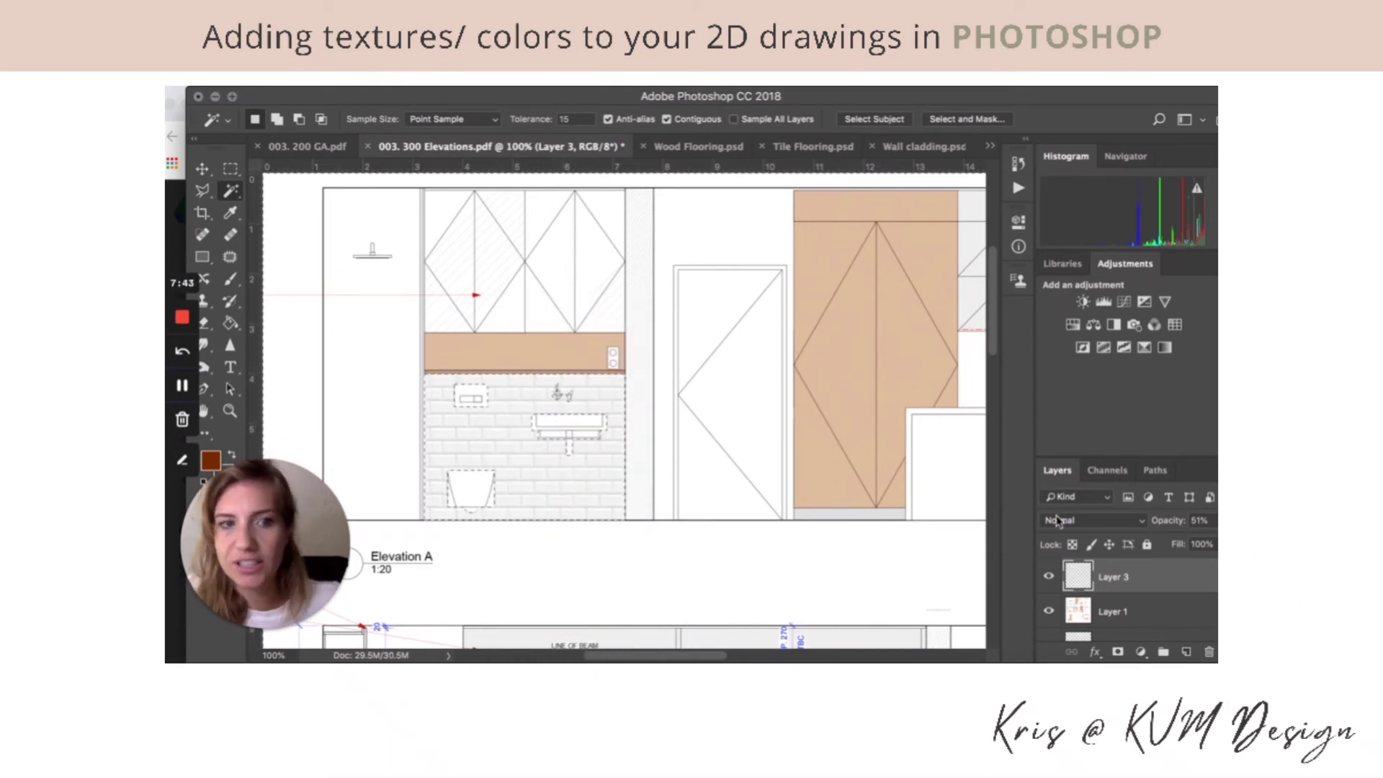
# Step: Set the brick tile layer's opacity to 100% and deselect the area
pyautogui.click(1214, 520)
pyautogui.moveTo(1195, 540); pyautogui.dragTo(1215, 540)
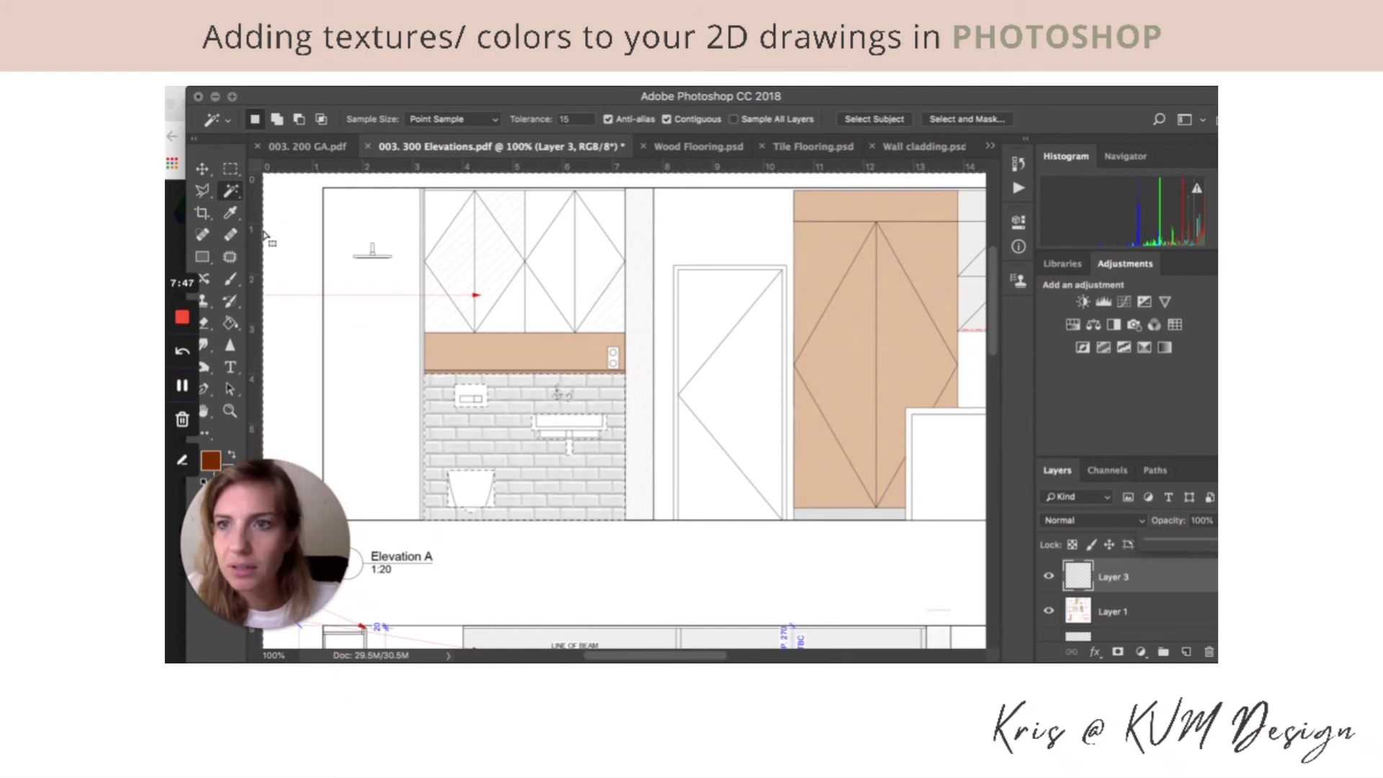
pyautogui.click(230, 169)
pyautogui.click(494, 385)
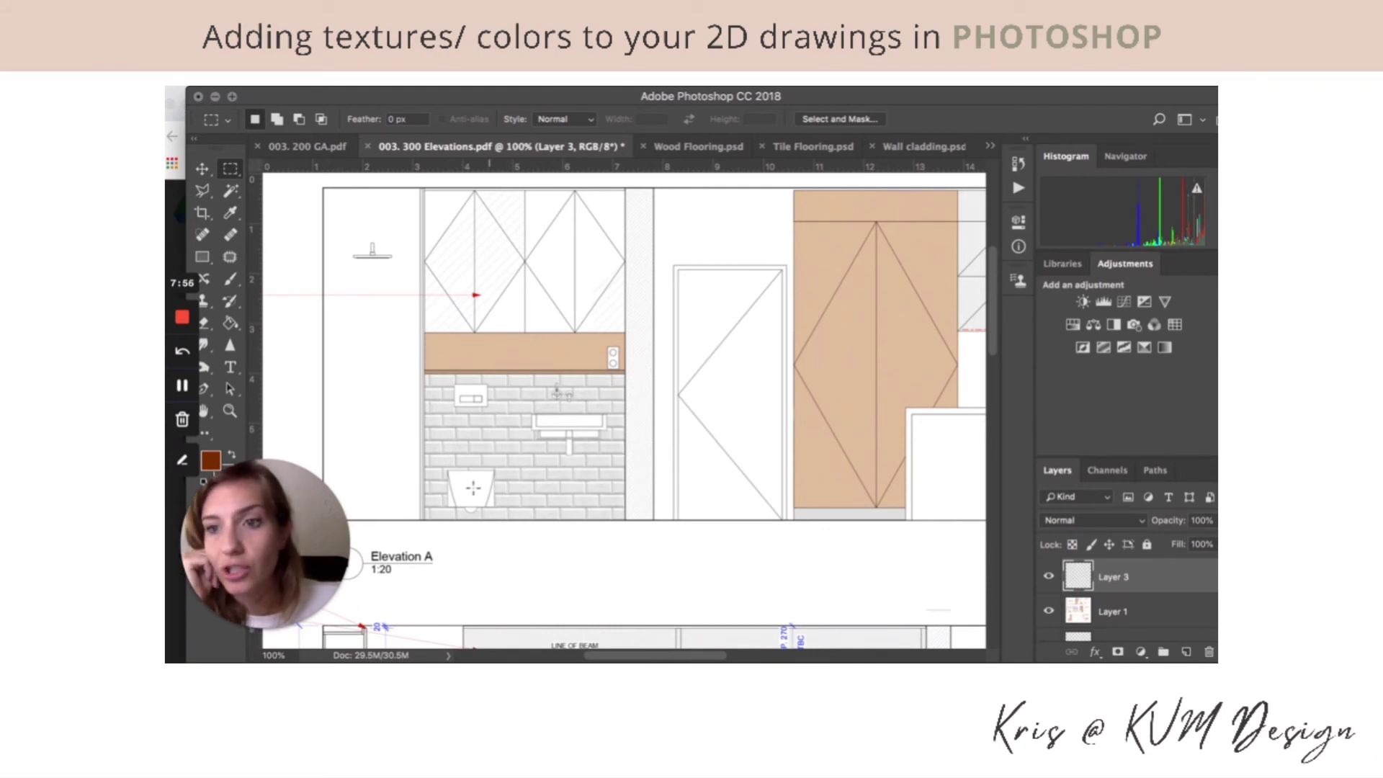
# Step: Review the samples in Wall cladding.psd and look over Elevations A and B for another surface to texture
pyautogui.click(203, 168)
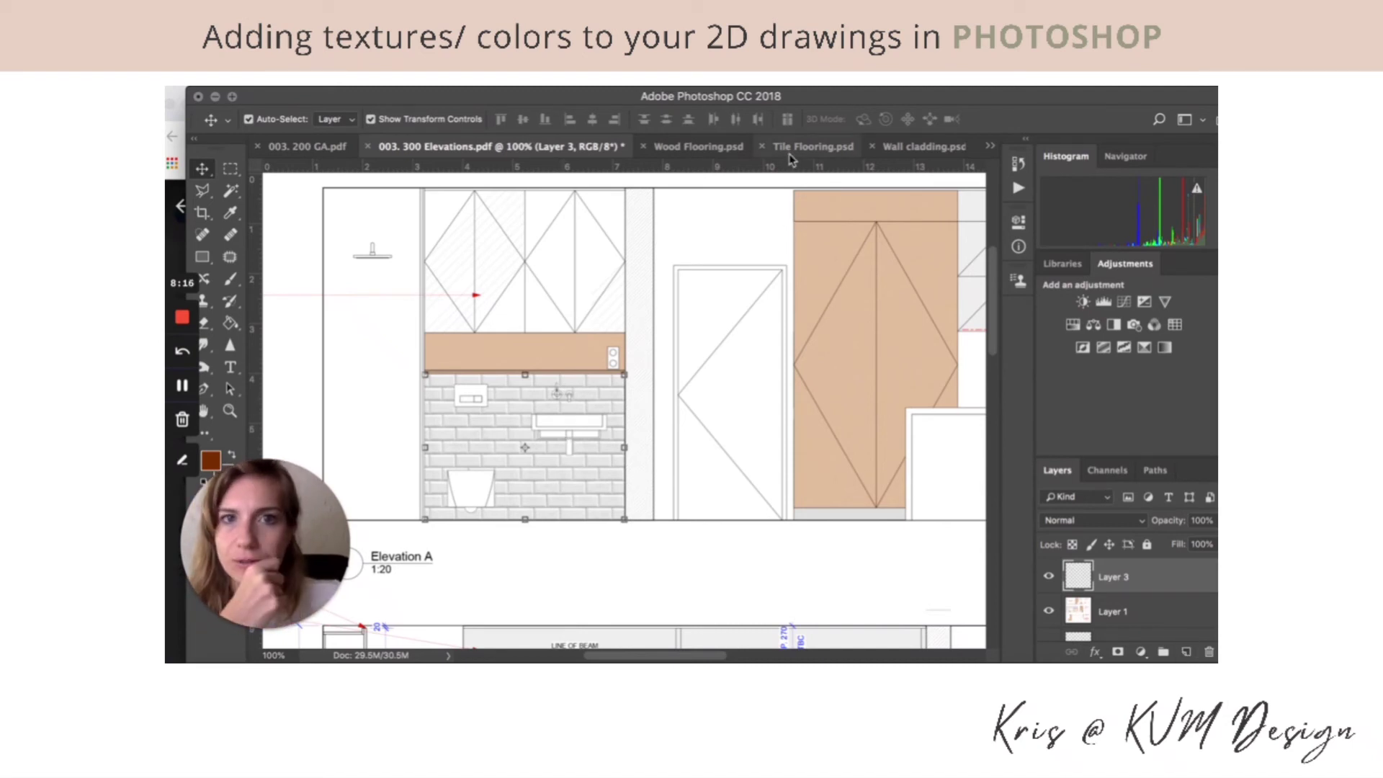
pyautogui.click(911, 149)
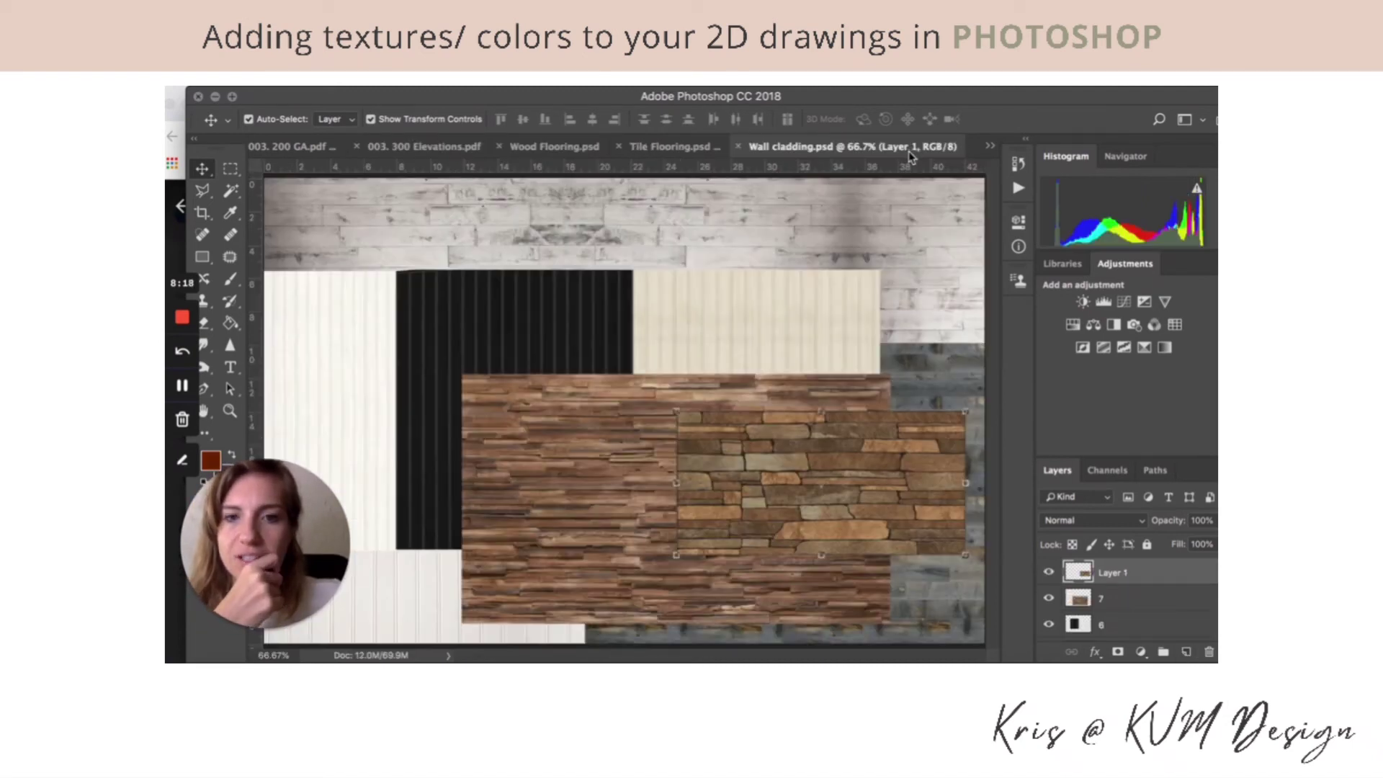
pyautogui.click(703, 228)
pyautogui.moveTo(703, 227)
pyautogui.mouseDown()
pyautogui.moveTo(569, 146)
pyautogui.moveTo(432, 147)
pyautogui.moveTo(652, 638)
pyautogui.mouseUp()
pyautogui.hscroll(5, 651, 637)
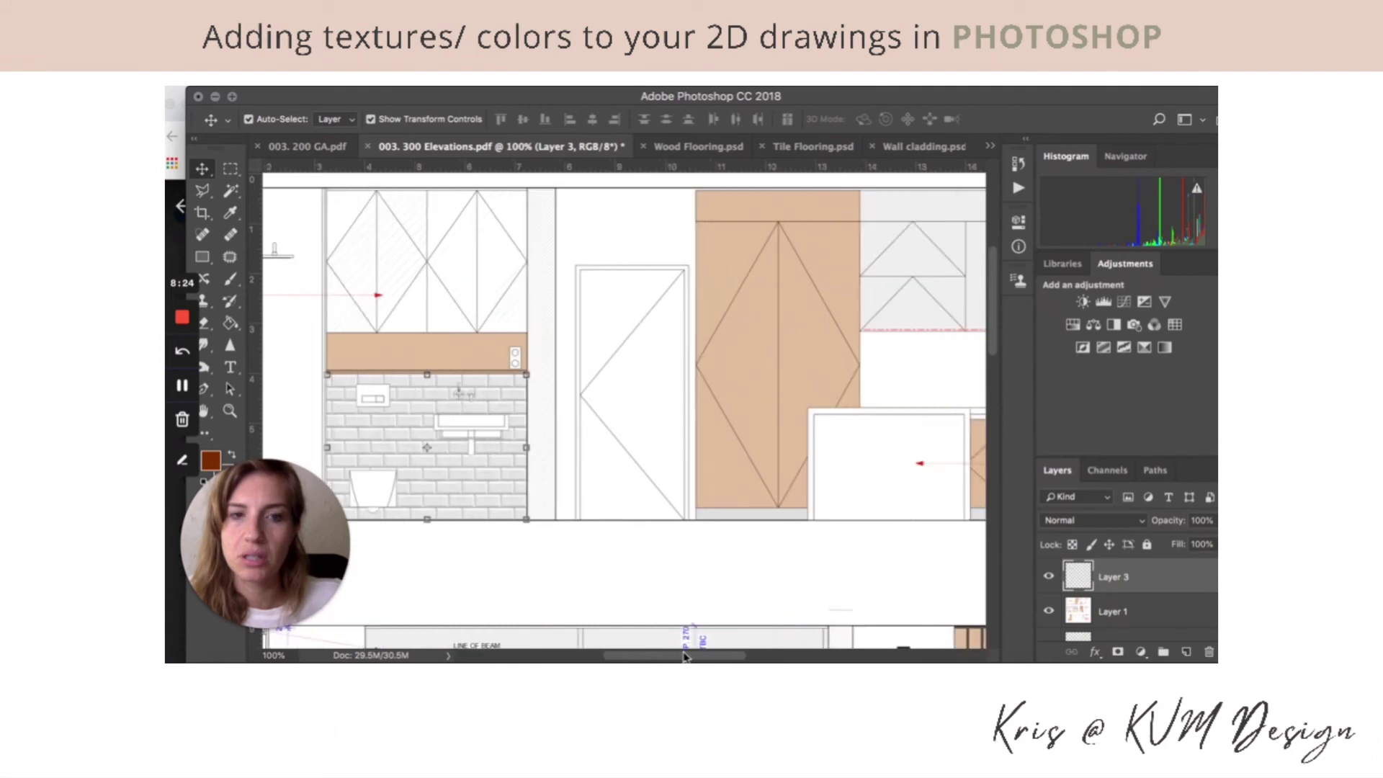
pyautogui.press('super+minus')
pyautogui.scroll(-3, 657, 558)
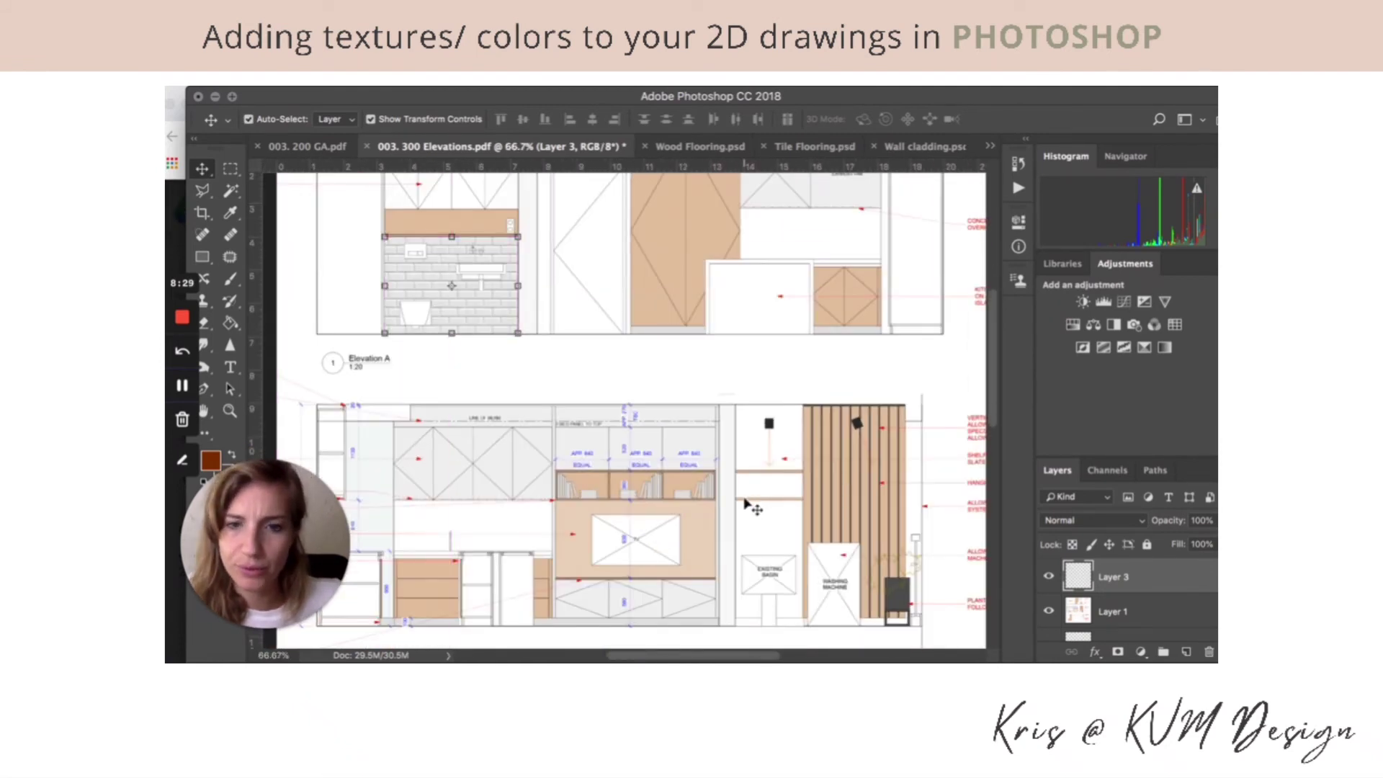
# Step: Paste the whitewashed wood plank texture into the elevations drawing, accepting the color profile conversion
pyautogui.press('super+v')
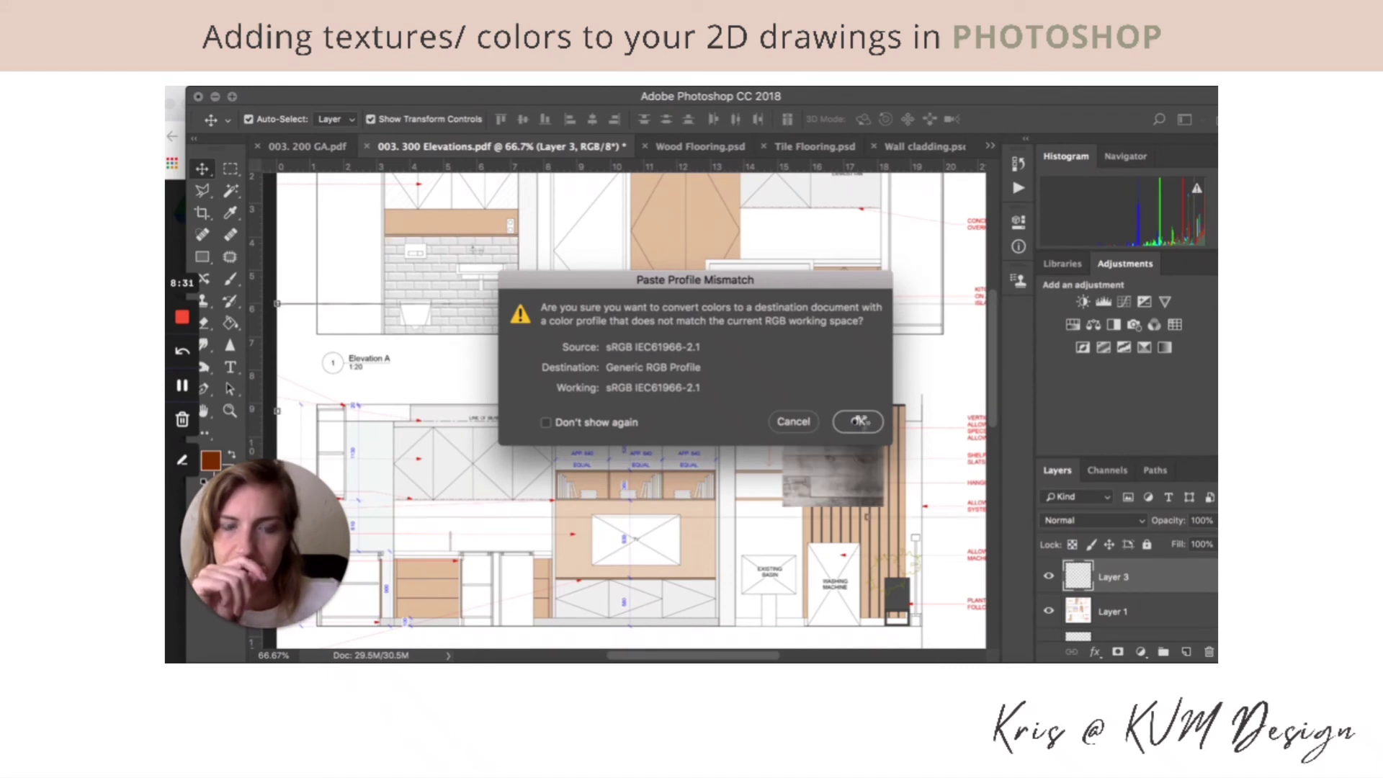
pyautogui.click(858, 422)
pyautogui.moveTo(478, 419); pyautogui.dragTo(587, 419)
# Step: Scale the pasted plank texture down proportionally, starting at about 70%, and move it across the gap between Elevations A and B
pyautogui.press('super+t')
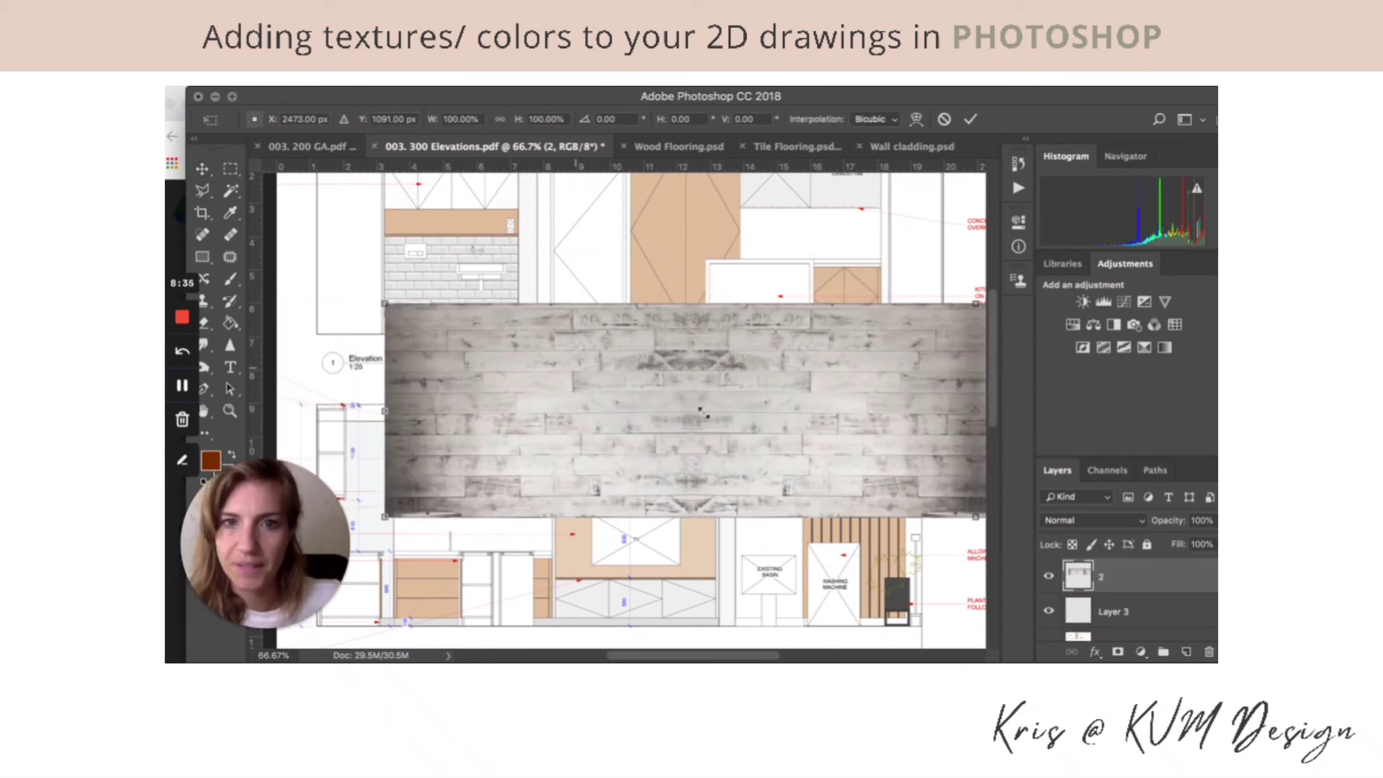
pyautogui.moveTo(387, 303); pyautogui.dragTo(857, 492)
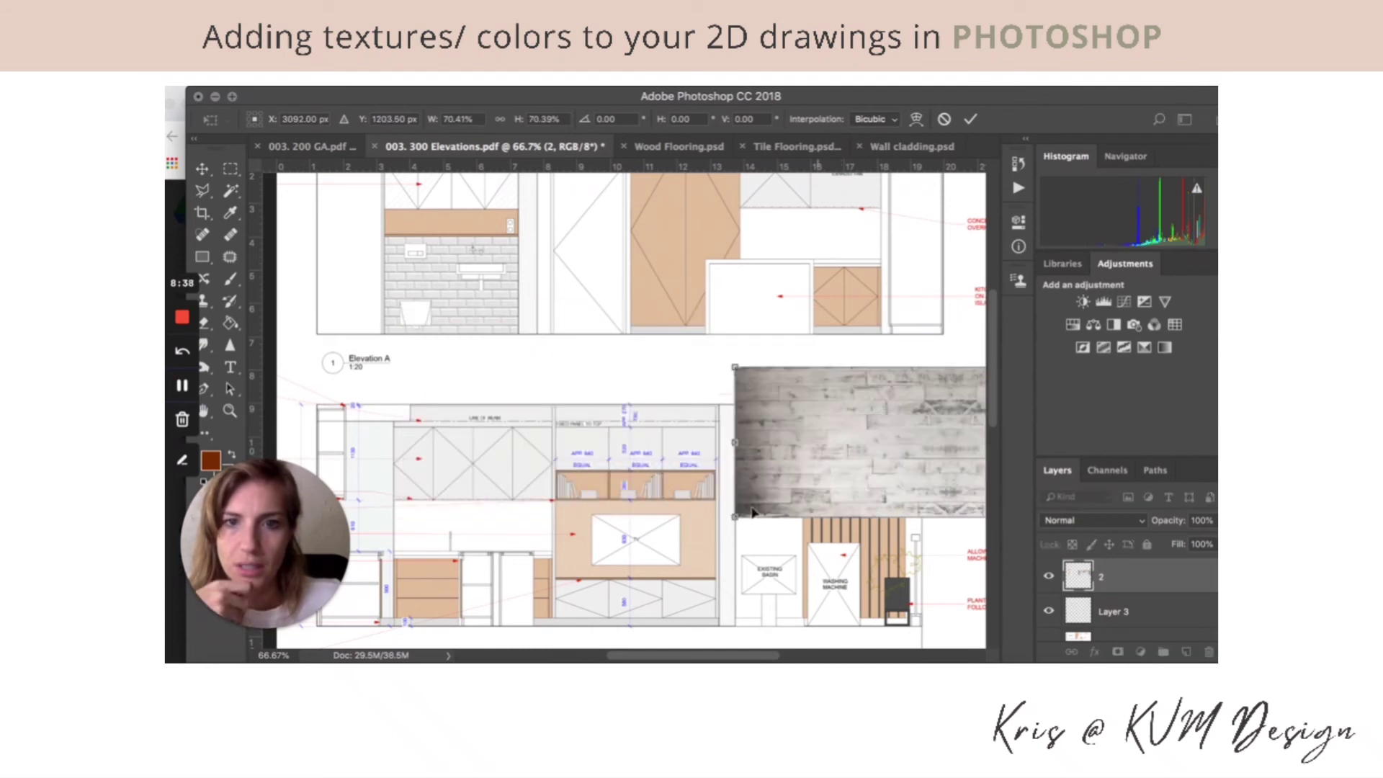
pyautogui.moveTo(589, 580); pyautogui.dragTo(461, 464)
pyautogui.moveTo(618, 533); pyautogui.dragTo(618, 533)
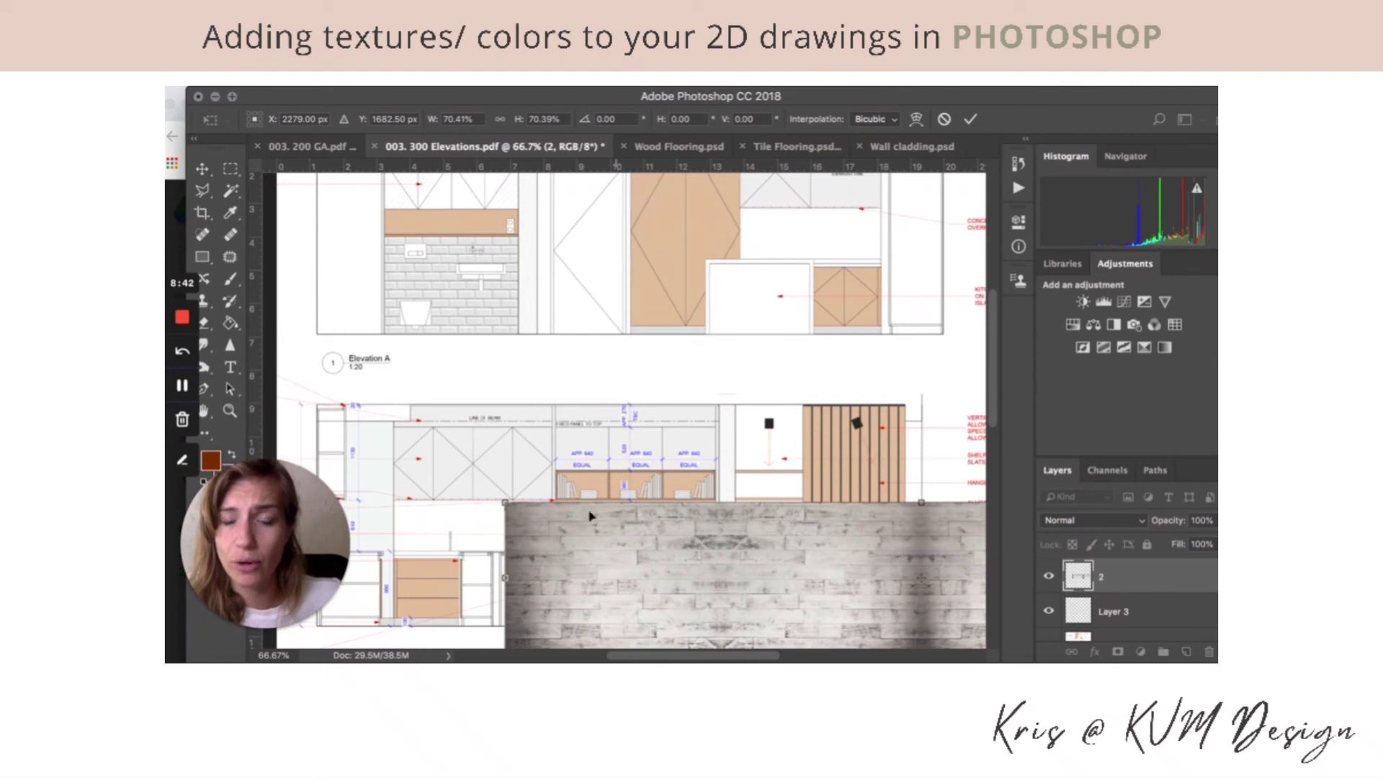
pyautogui.moveTo(514, 507); pyautogui.dragTo(827, 601)
pyautogui.moveTo(562, 380)
pyautogui.mouseDown()
pyautogui.moveTo(583, 376)
pyautogui.moveTo(547, 375)
pyautogui.mouseUp()
pyautogui.press('Return')
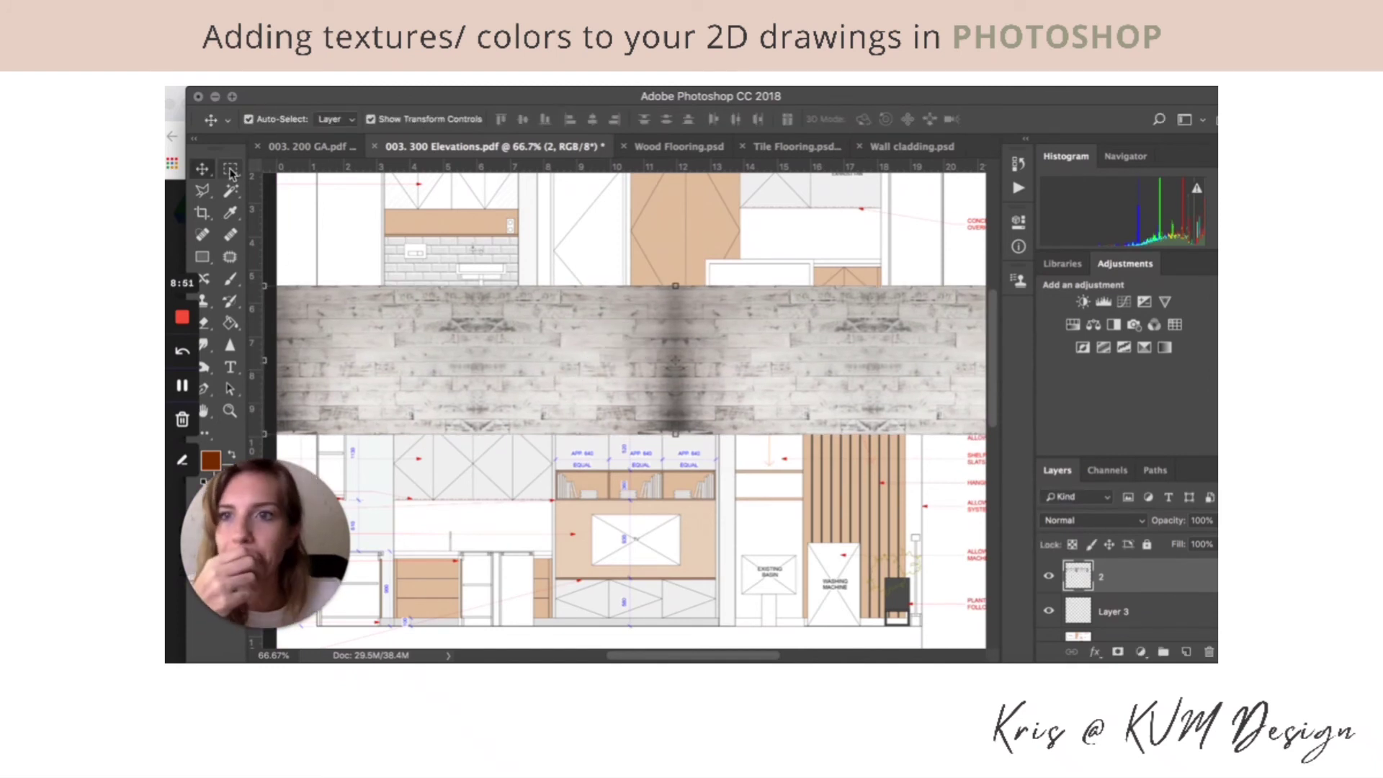
# Step: Compress the plank texture horizontally so its boards look shorter and reposition it above Elevation B
pyautogui.moveTo(470, 350); pyautogui.dragTo(798, 412)
pyautogui.hotkey('ctrl', 't')
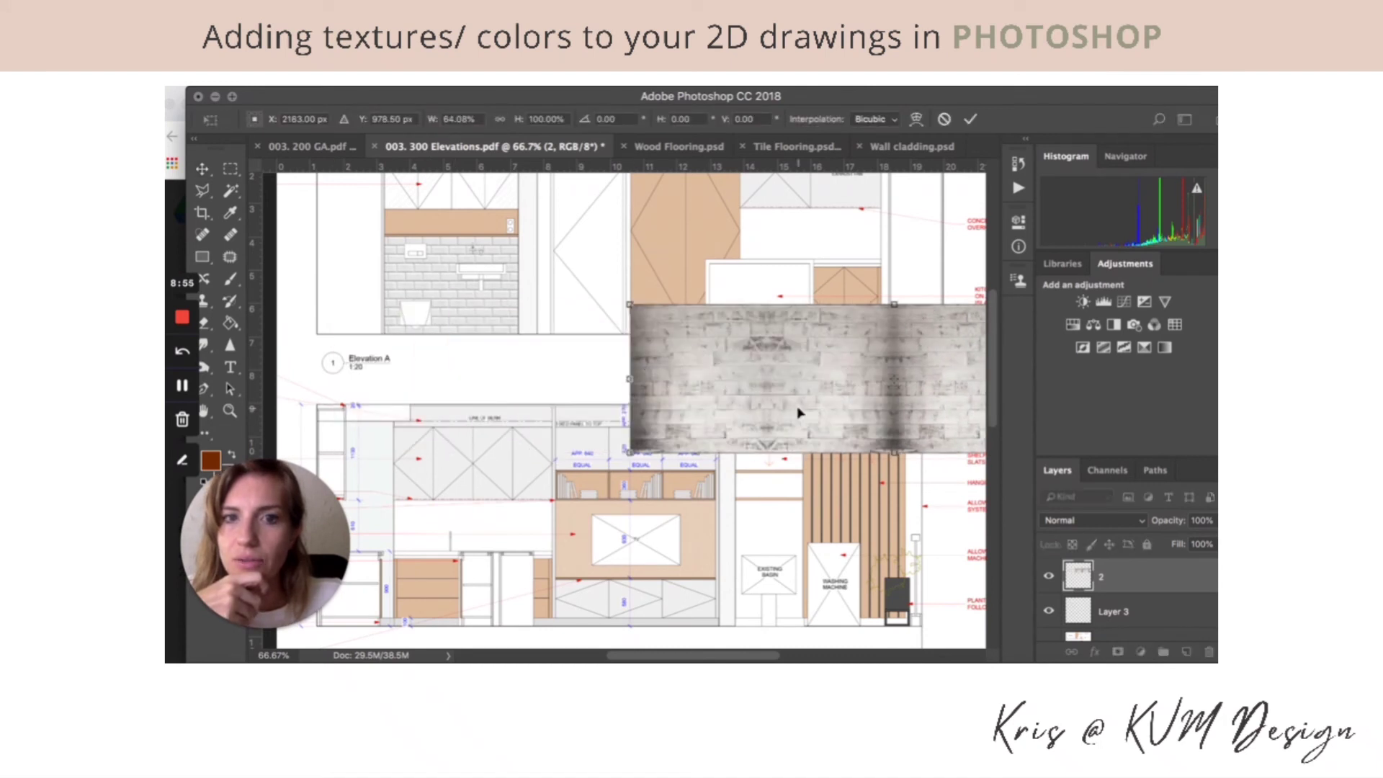
pyautogui.moveTo(654, 441); pyautogui.dragTo(488, 435)
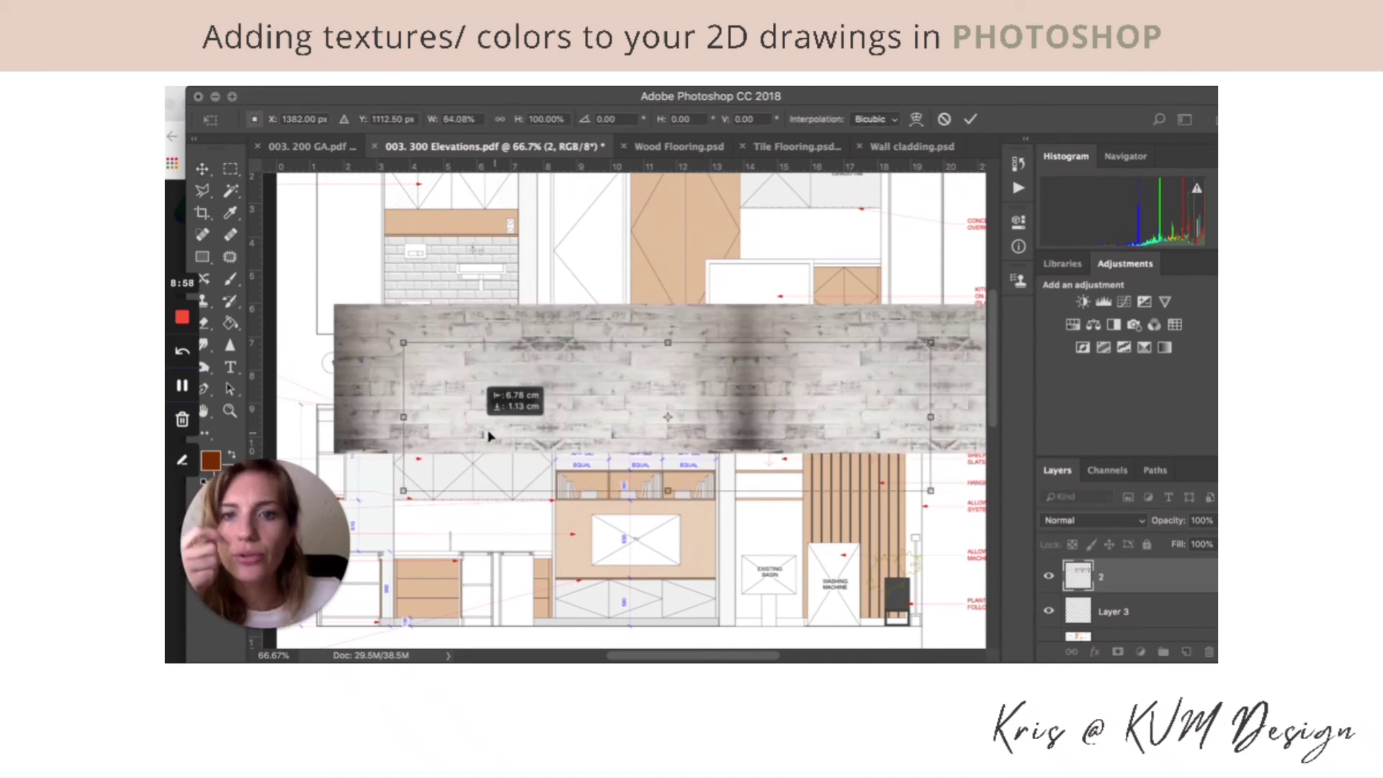
pyautogui.moveTo(576, 421); pyautogui.dragTo(576, 420)
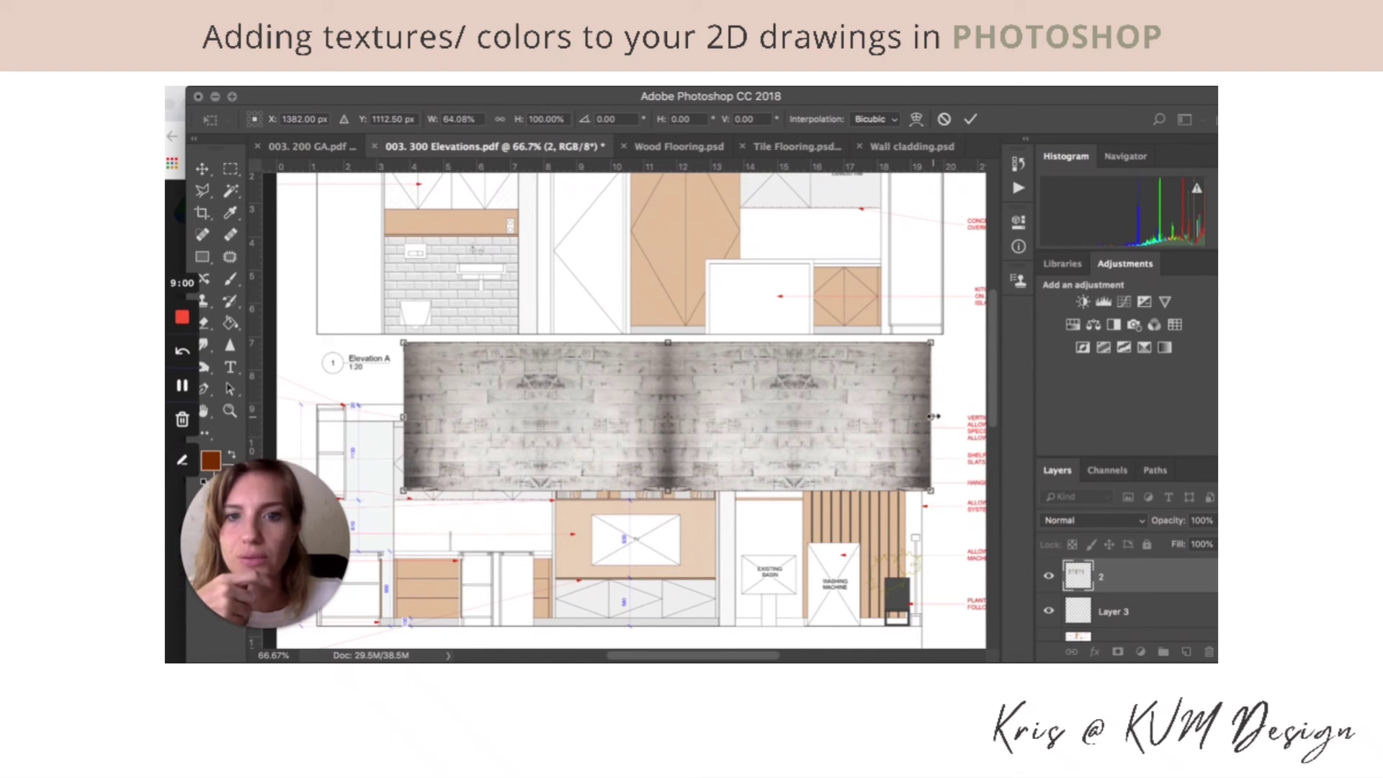
pyautogui.moveTo(782, 406); pyautogui.dragTo(873, 396)
pyautogui.press('Return')
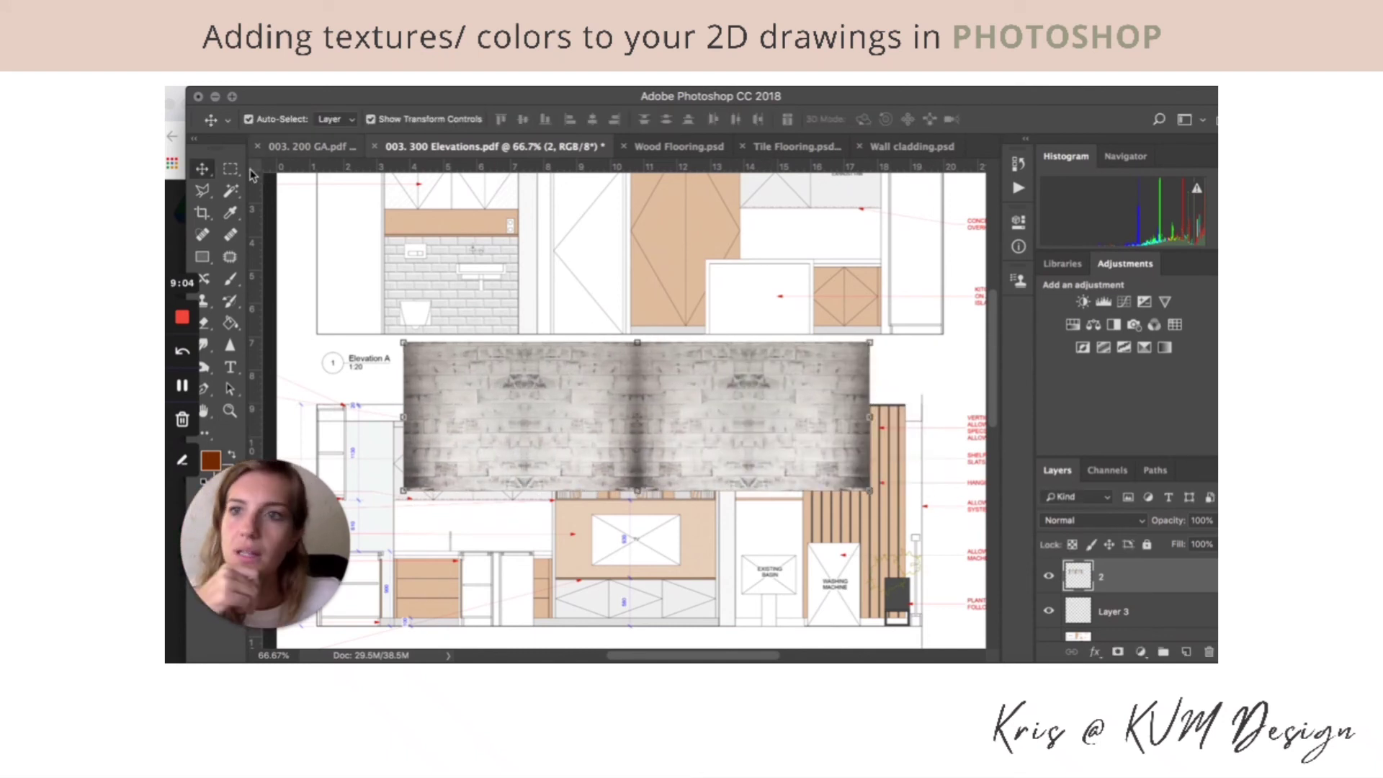
# Step: Delete the second half of the mirrored plank texture with a rectangular marquee selection and deselect
pyautogui.press('m')
pyautogui.moveTo(891, 326); pyautogui.dragTo(626, 500)
pyautogui.press('Delete')
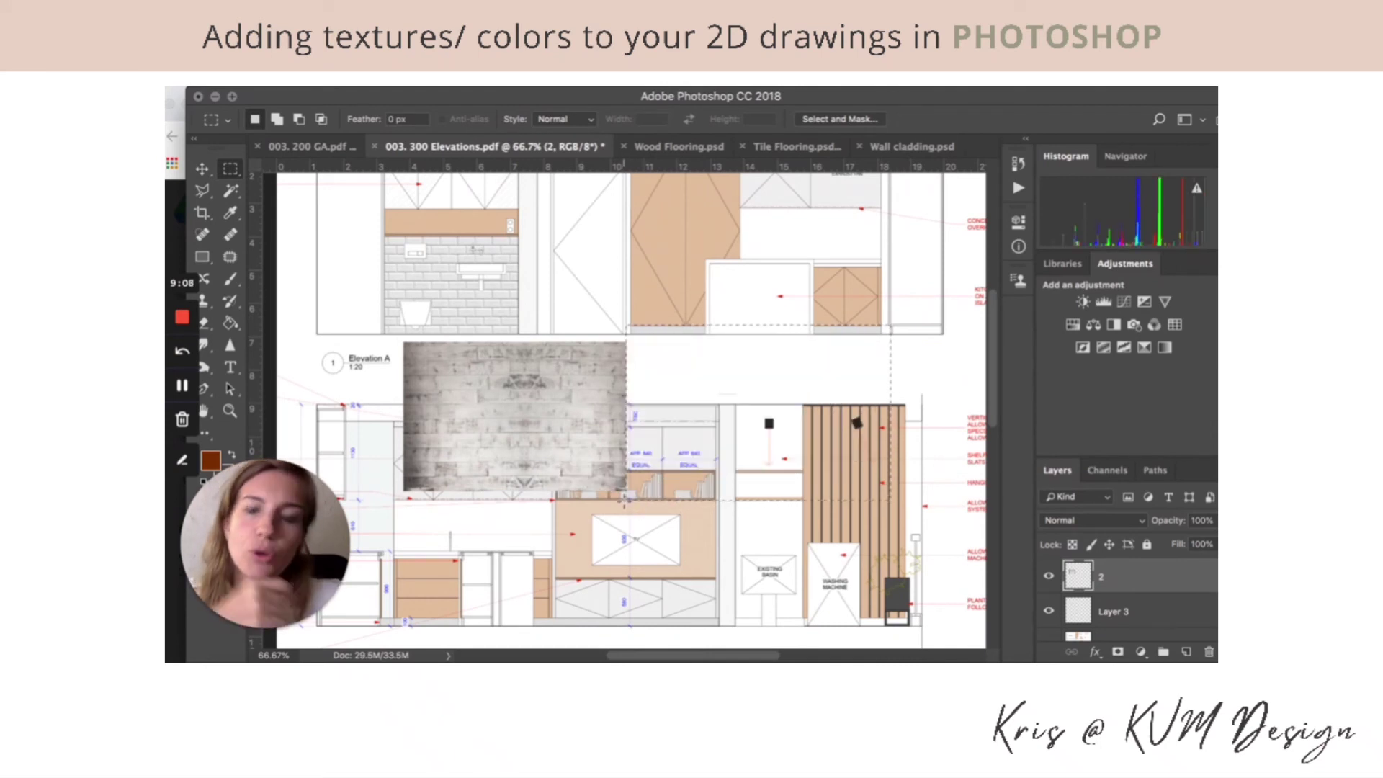
pyautogui.hotkey('ctrl', 'd')
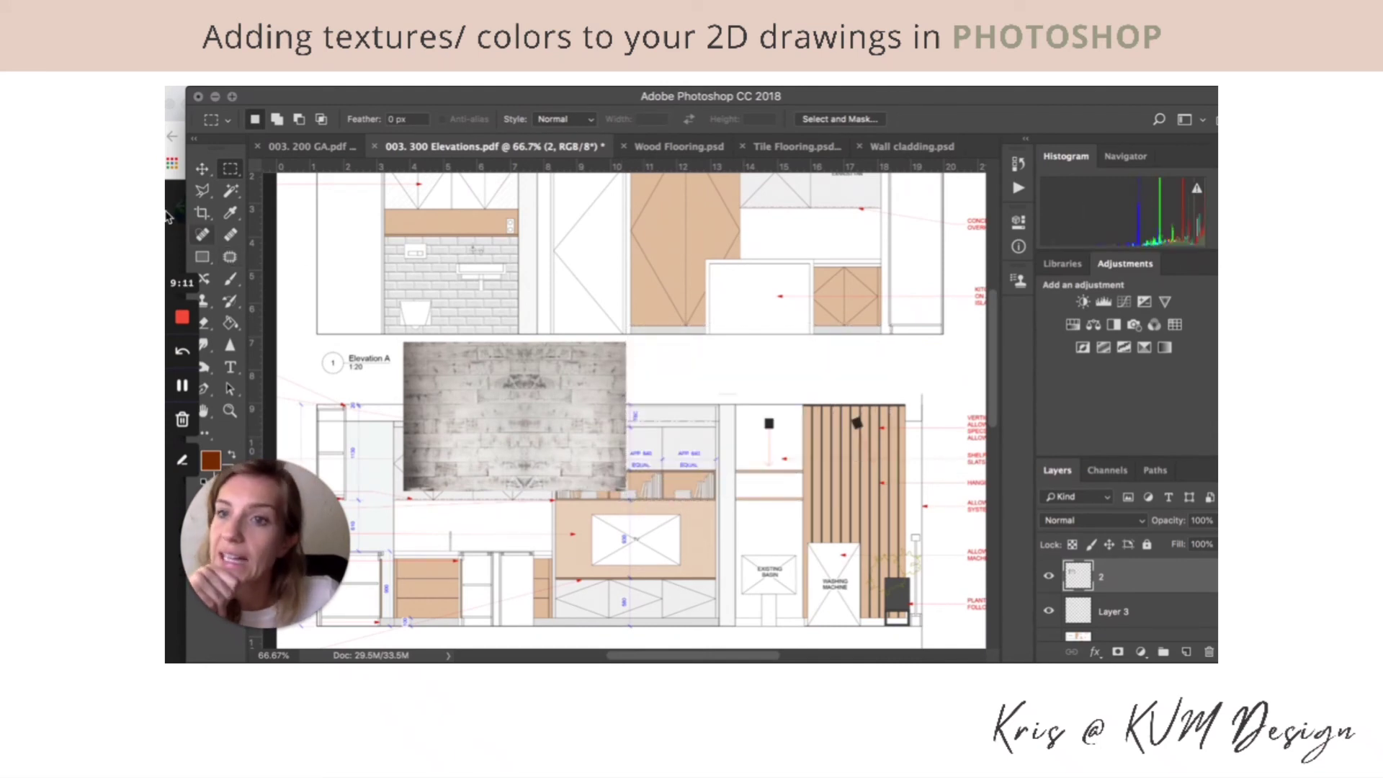
# Step: Move the remaining plank texture piece over the TV wall in Elevation B, lining it up with the wall's edge
pyautogui.click(202, 168)
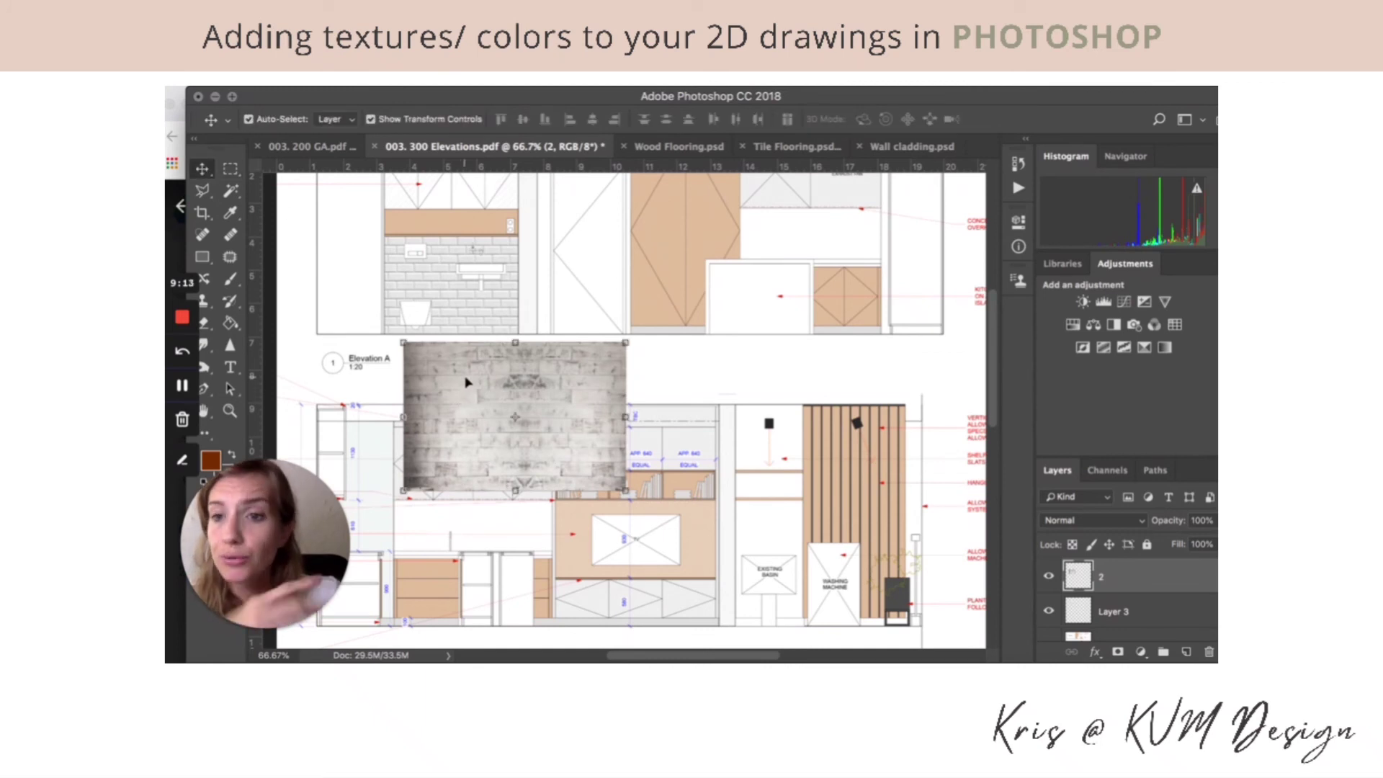
pyautogui.moveTo(501, 393); pyautogui.dragTo(646, 487)
pyautogui.hotkey('ctrl', '+')
pyautogui.hotkey('ctrl', '+')
pyautogui.hotkey('ctrl', '+')
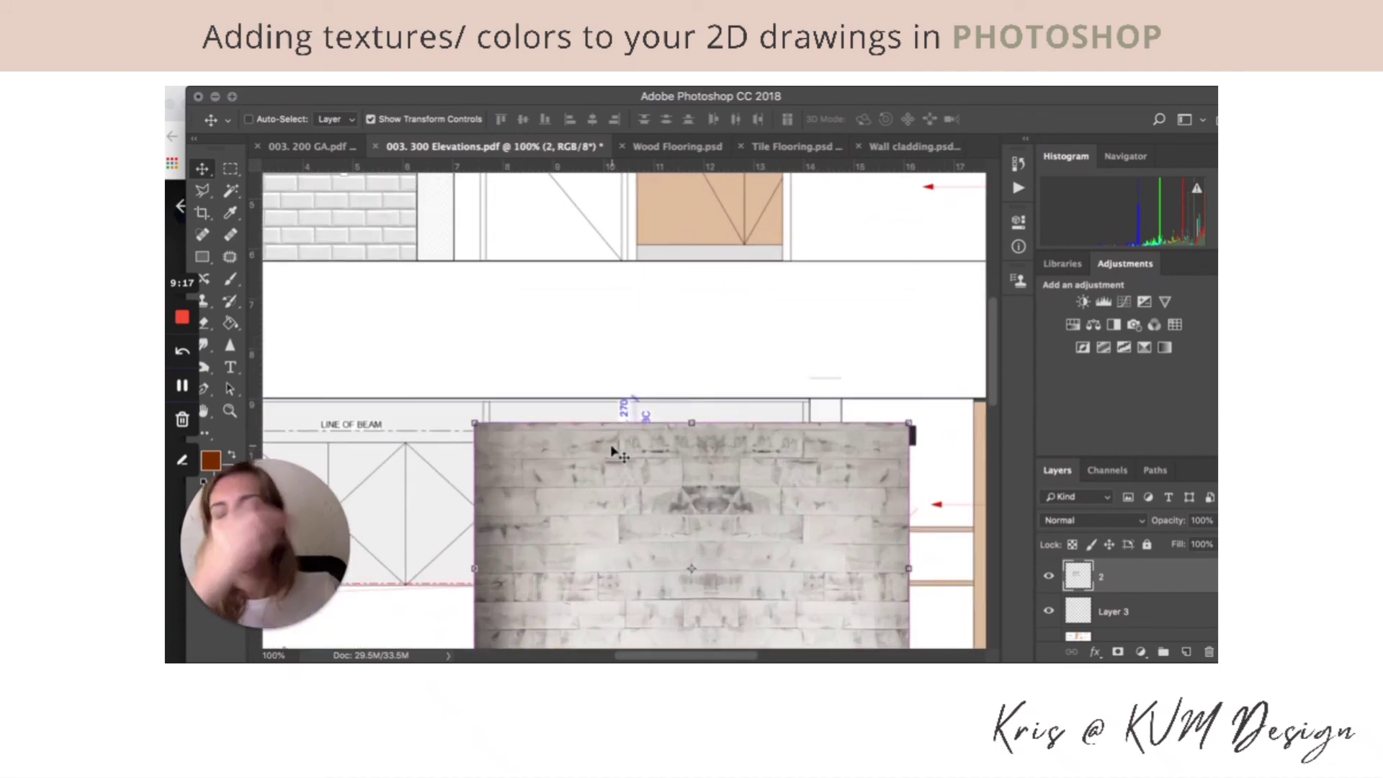
pyautogui.hotkey('ctrl', '-')
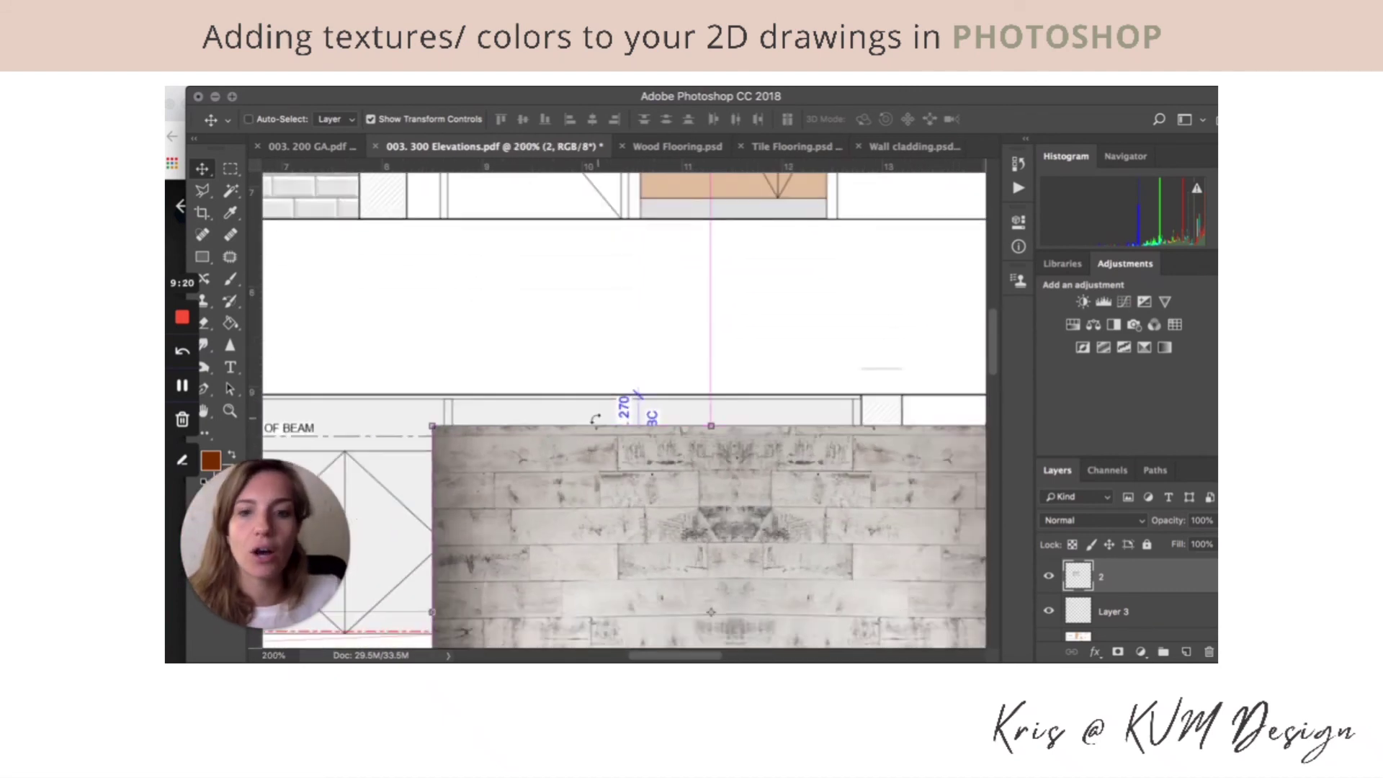
pyautogui.scroll(-3, 562, 358)
pyautogui.scroll(-3, 562, 358)
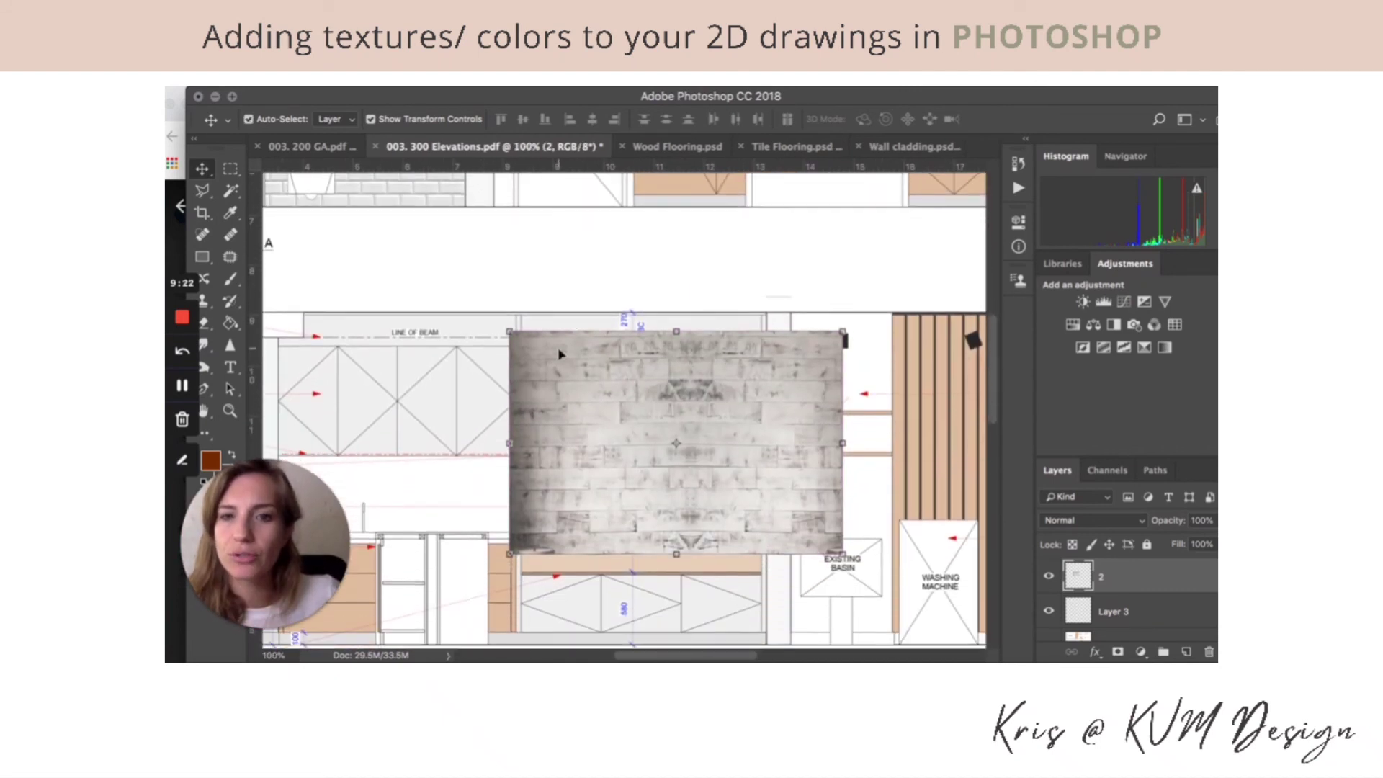
pyautogui.moveTo(613, 447); pyautogui.dragTo(622, 475)
# Step: Lower the plank texture's opacity to 41% and scale it down to the width of the TV wall
pyautogui.click(1214, 520)
pyautogui.moveTo(1193, 538); pyautogui.dragTo(1180, 541)
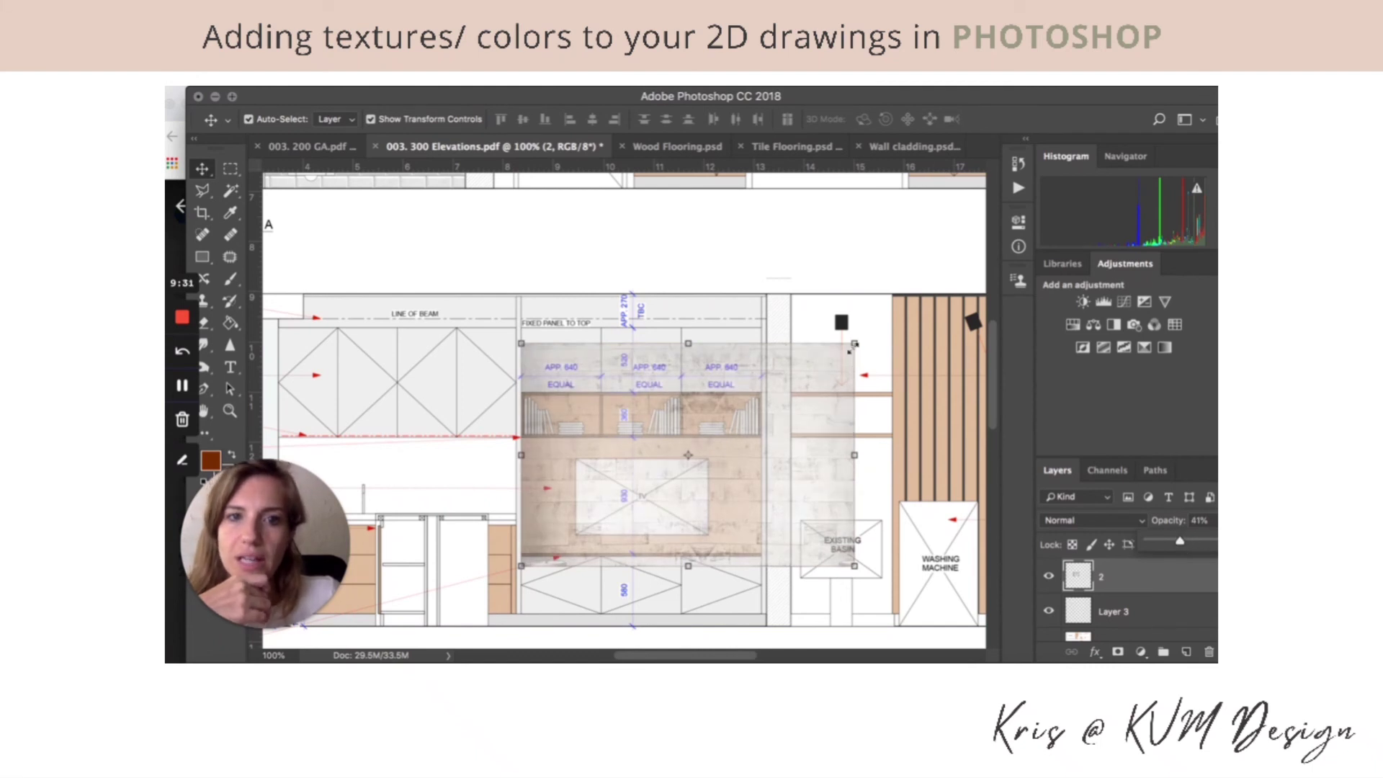
pyautogui.moveTo(854, 344); pyautogui.dragTo(753, 402)
pyautogui.press('Return')
# Step: Select the wall area around the TV in Elevation B on Layer 1 with the Magic Wand
pyautogui.click(1134, 635)
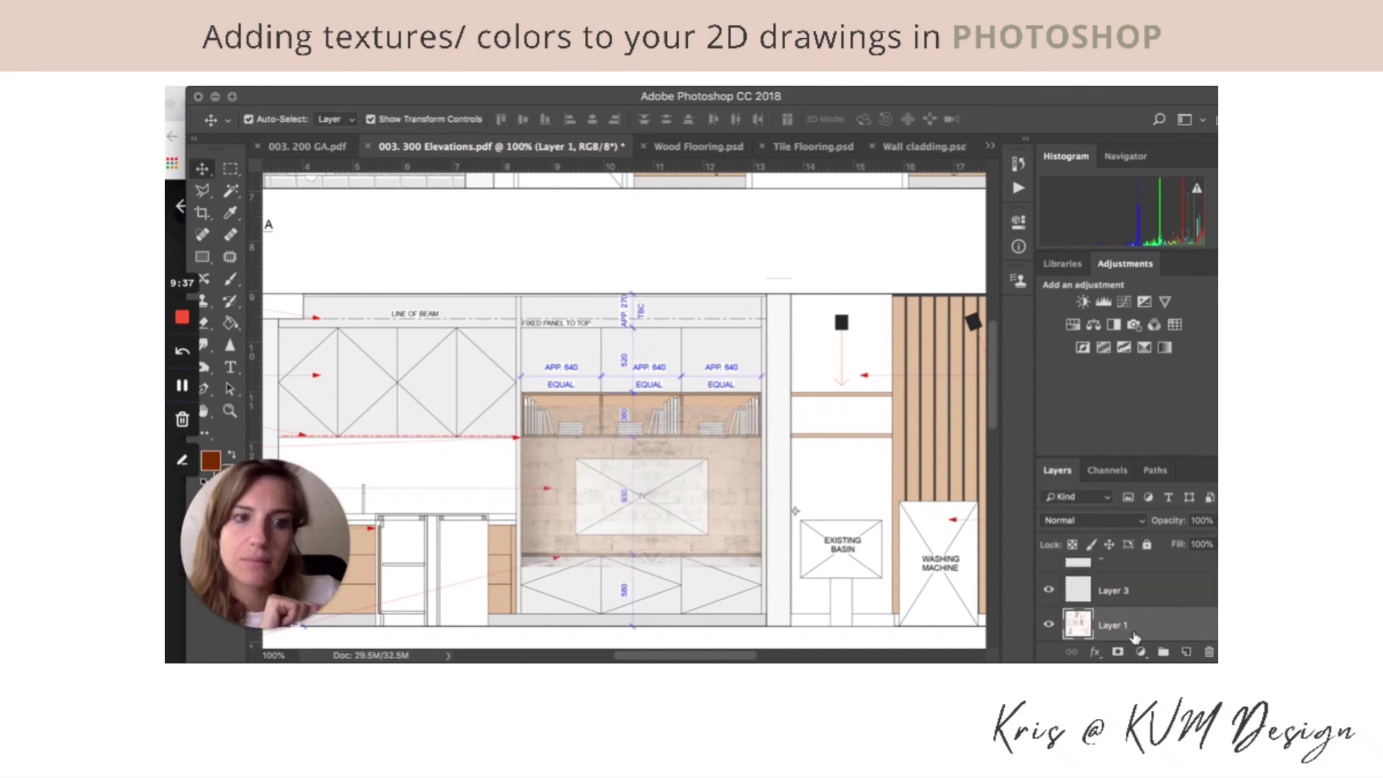
pyautogui.click(231, 190)
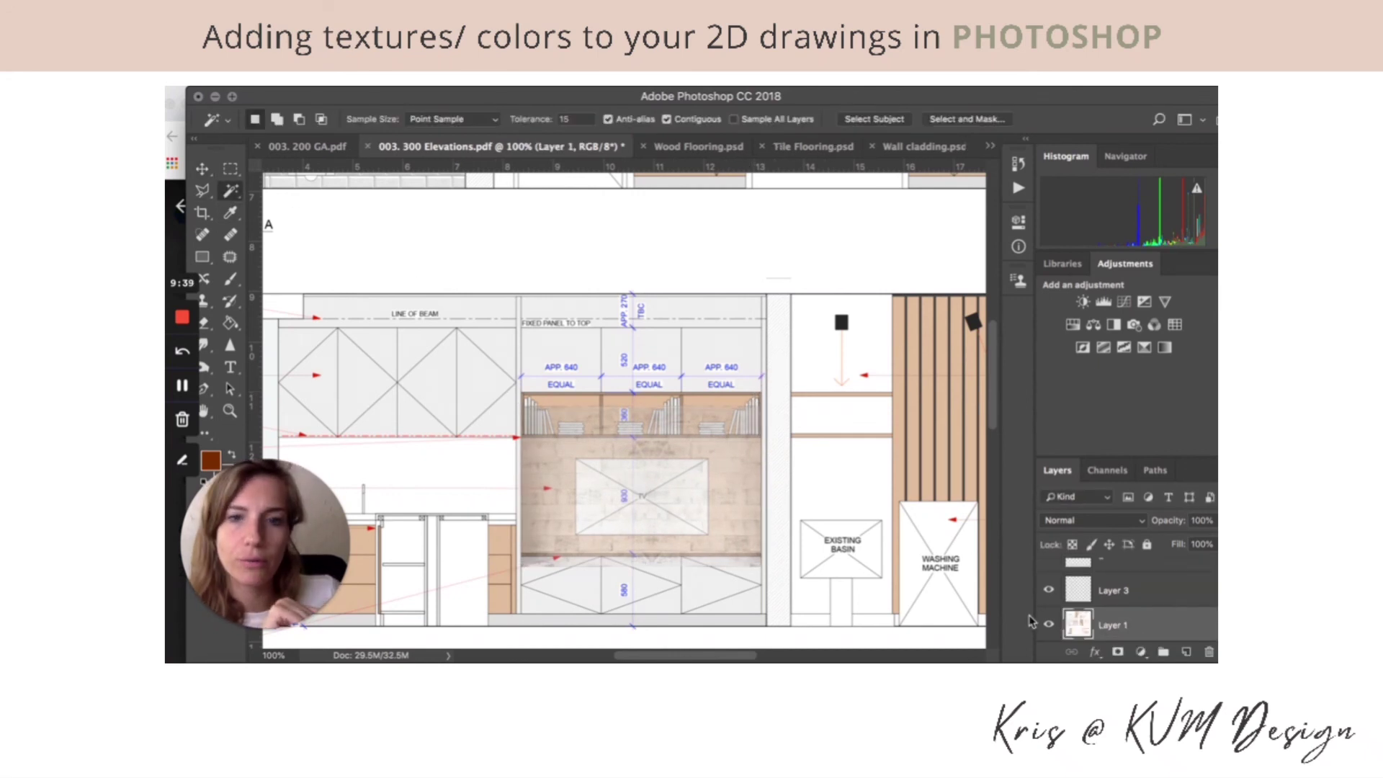
pyautogui.click(728, 481)
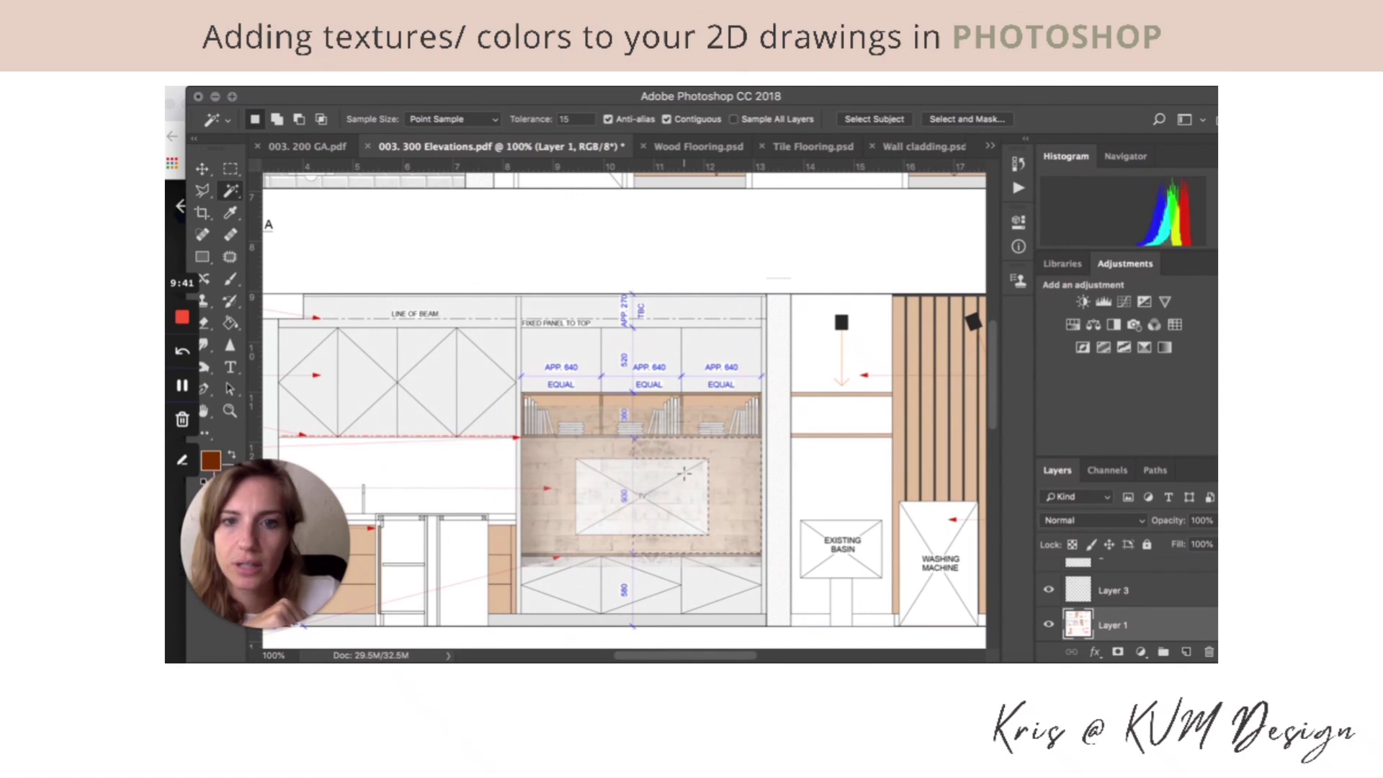
pyautogui.keyDown('shift'); pyautogui.click(554, 504); pyautogui.keyUp('shift')
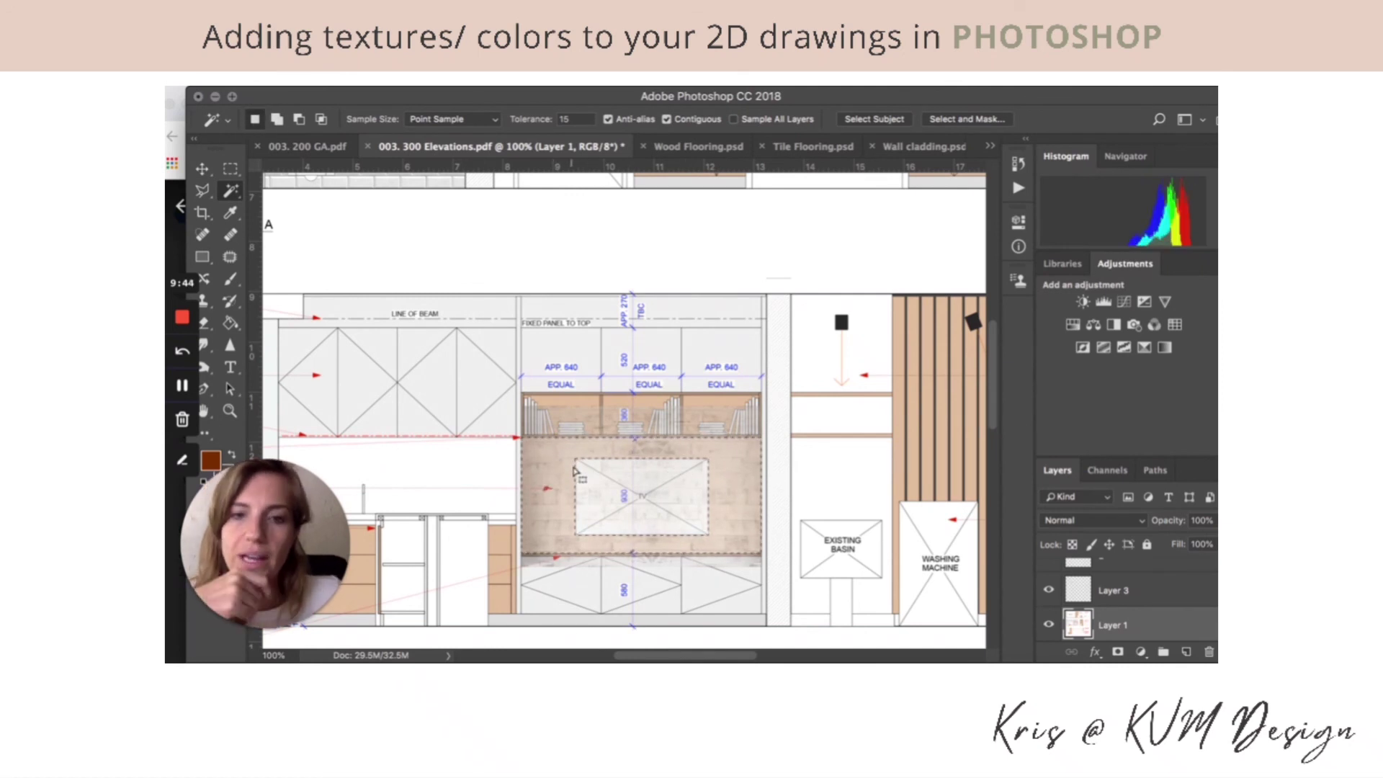
# Step: Invert the wall selection, delete the excess plank texture from layer 2 and deselect
pyautogui.click(1118, 570)
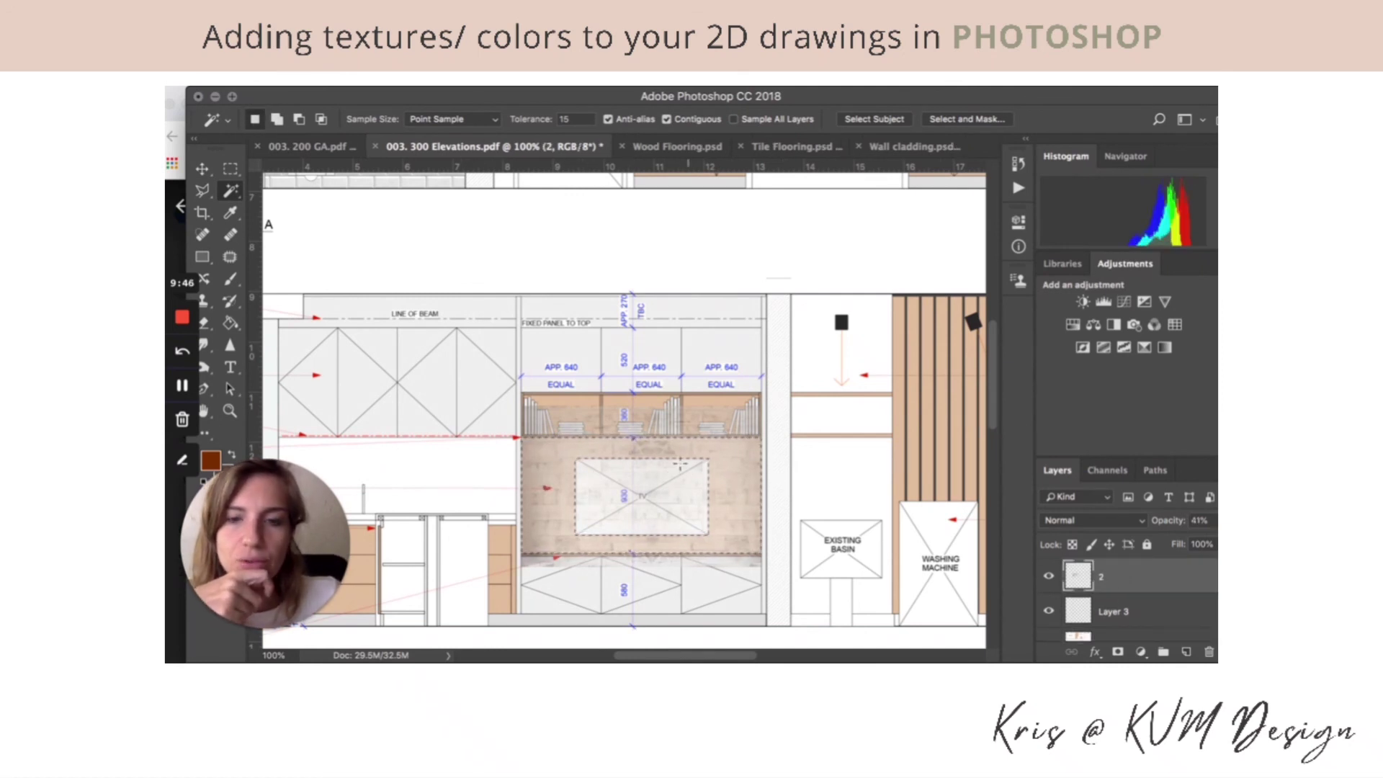
pyautogui.rightClick(554, 455)
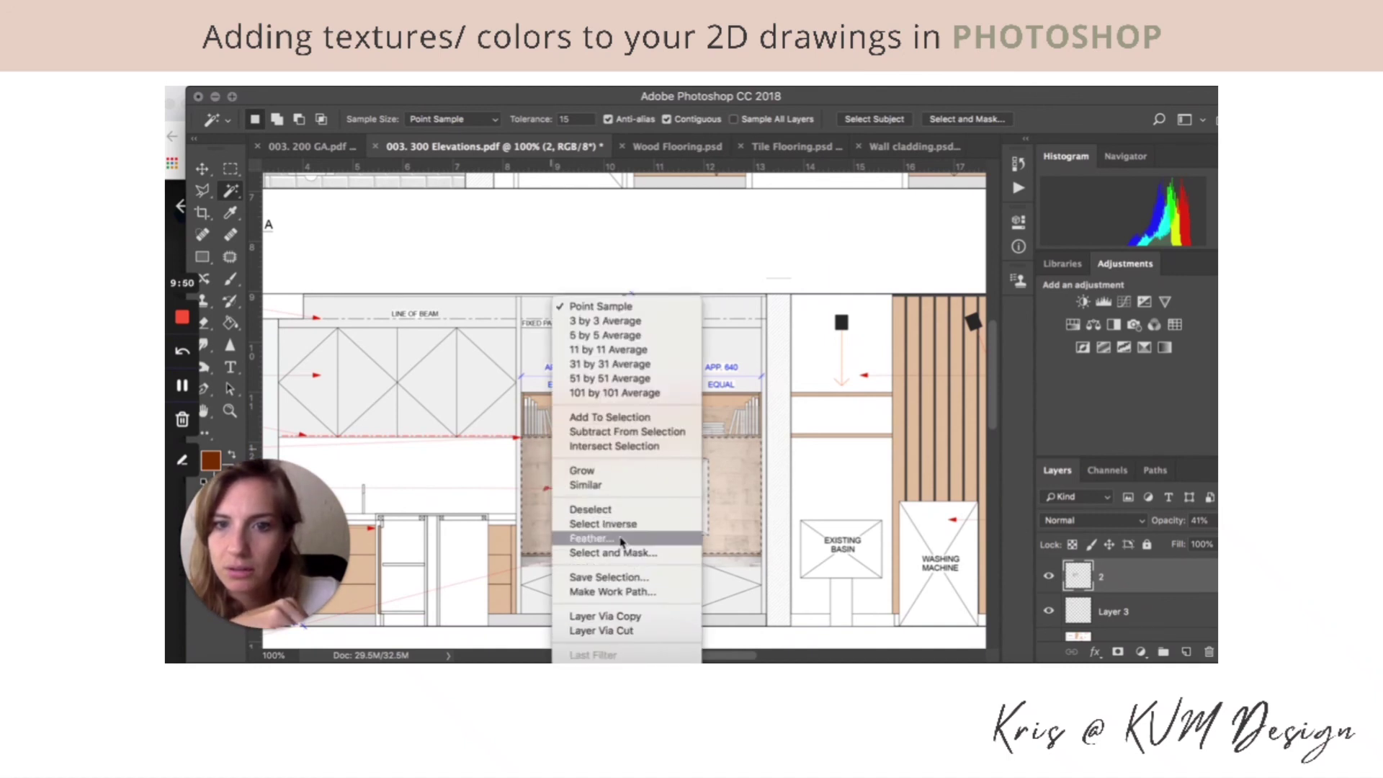
pyautogui.rightClick(736, 451)
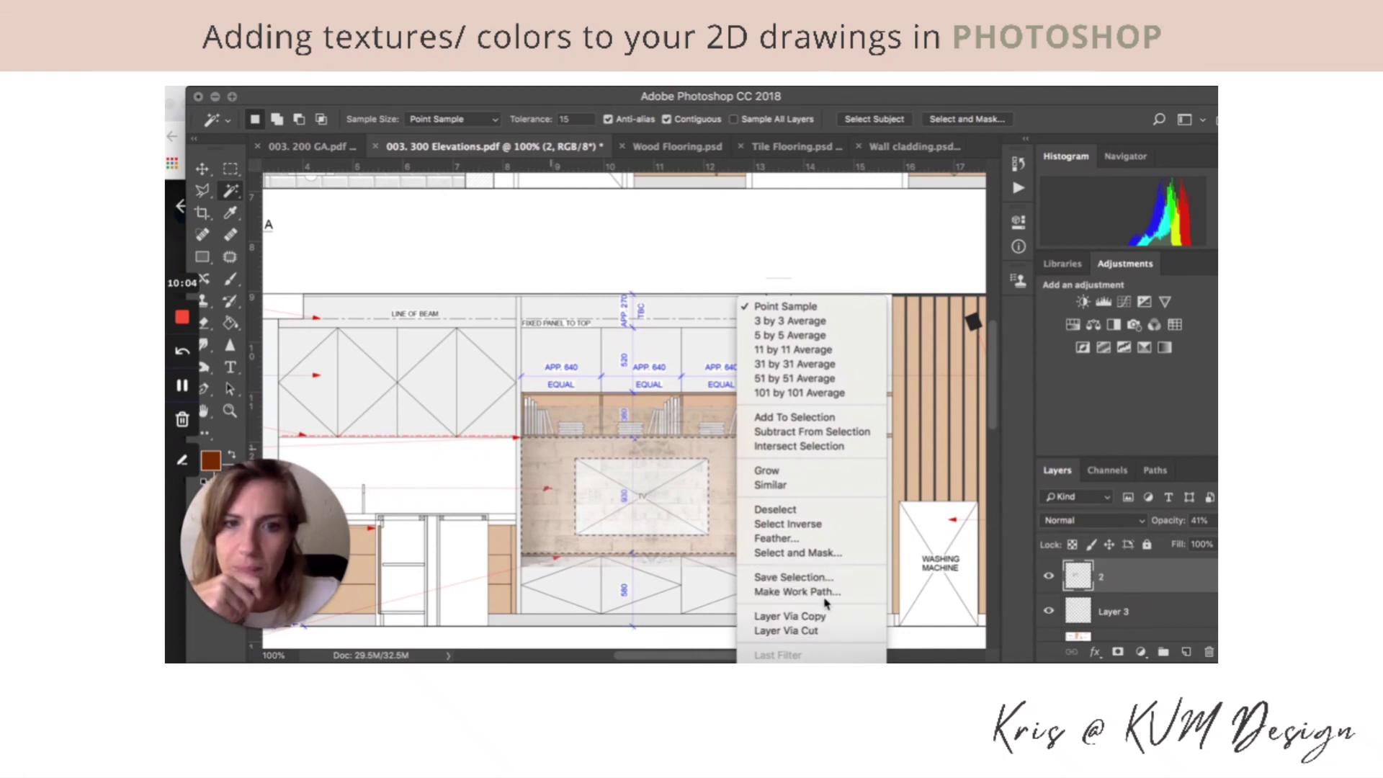
pyautogui.click(814, 527)
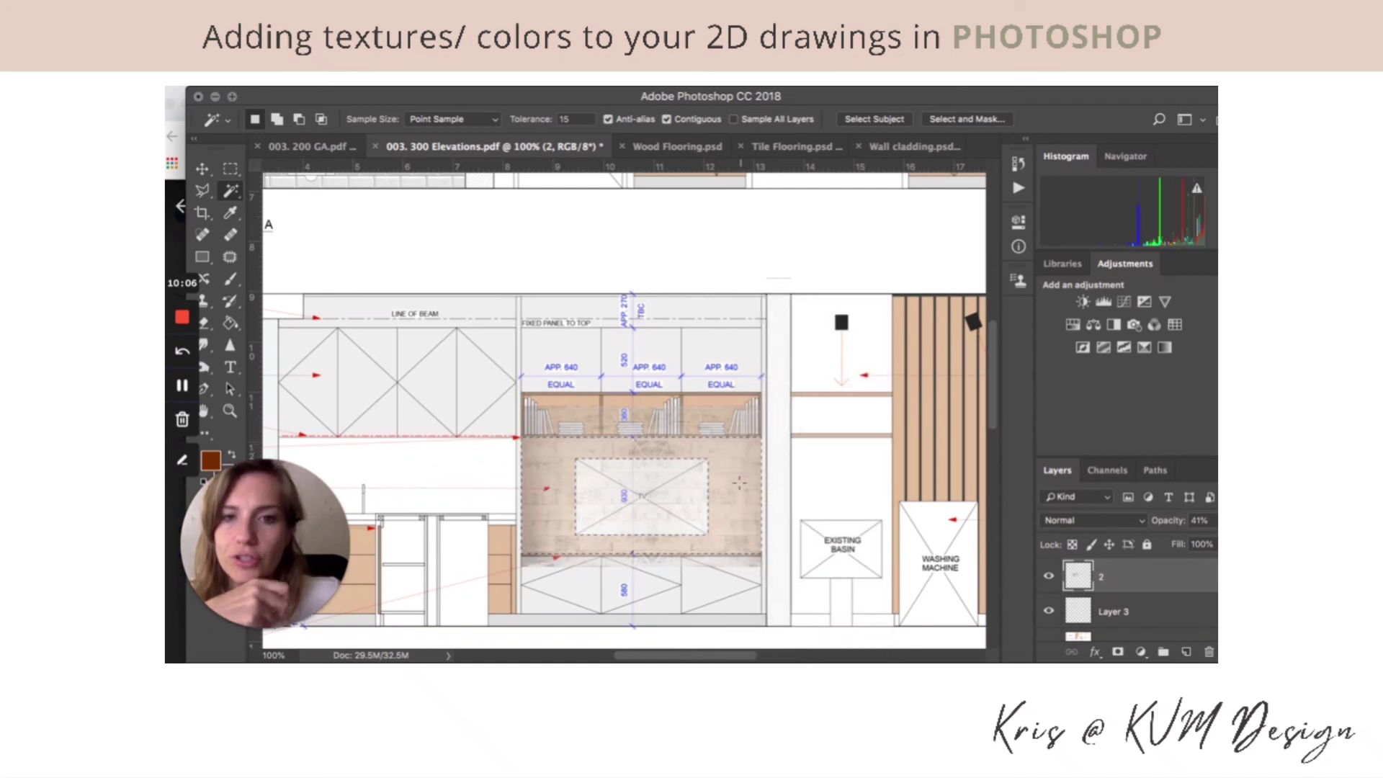
pyautogui.press('Delete')
pyautogui.hotkey('ctrl', 'd')
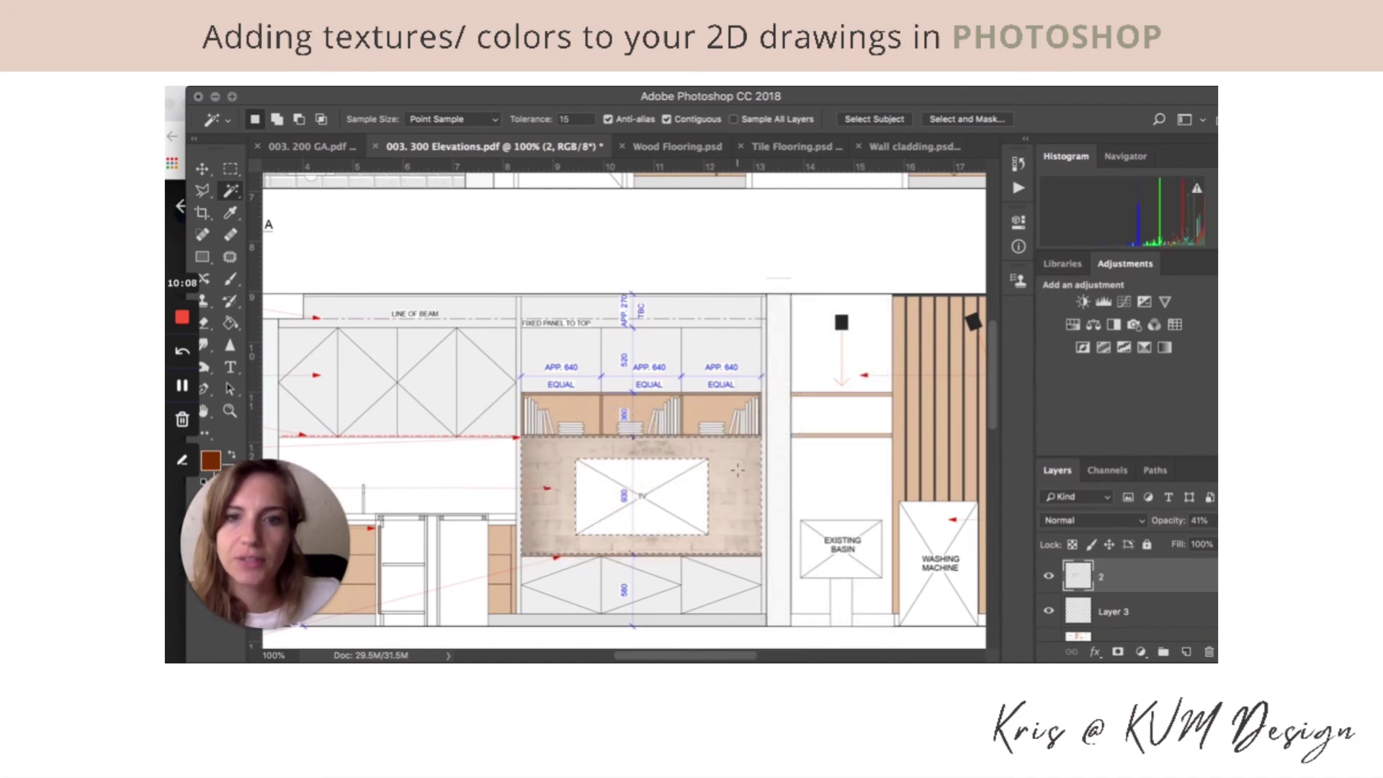
# Step: Set the plank texture's opacity to 100% and view it with the surrounding elevations at 50% zoom
pyautogui.click(1212, 520)
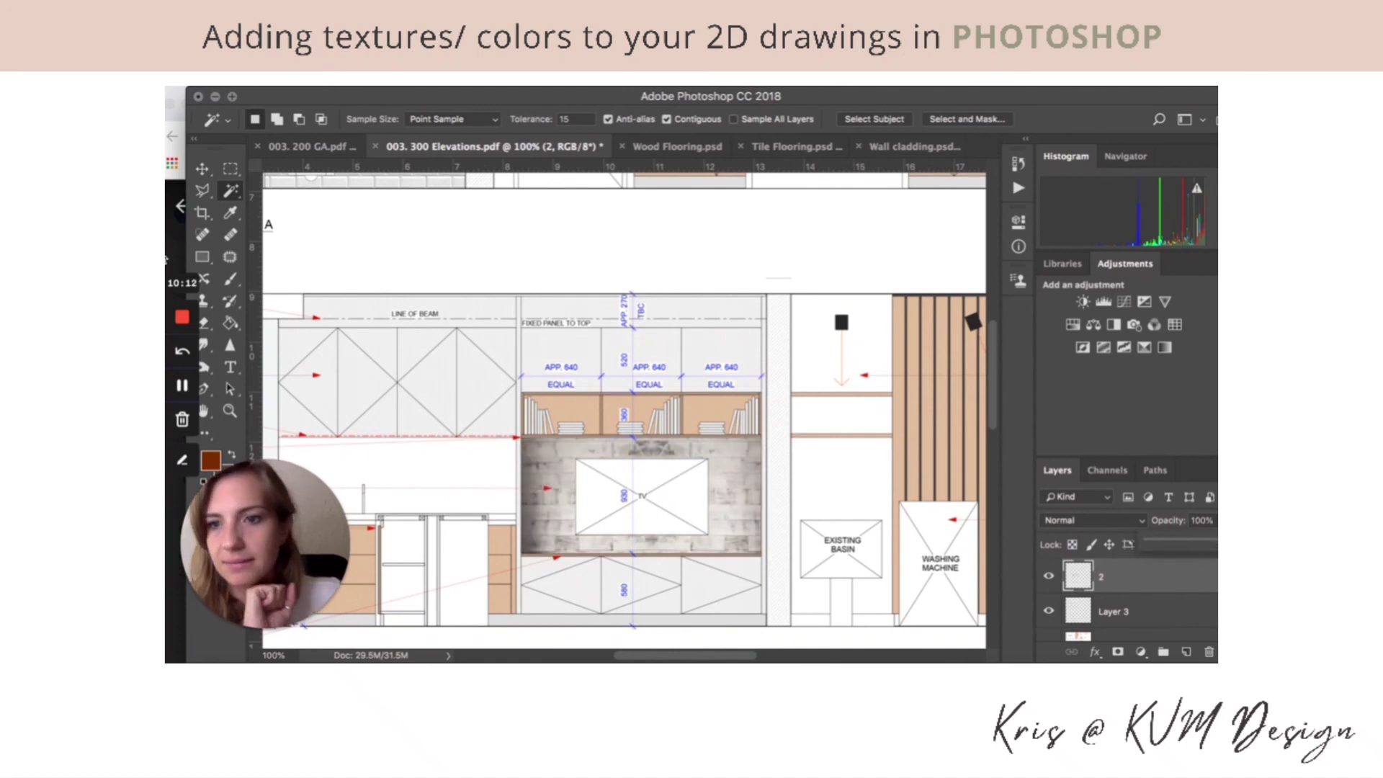
pyautogui.click(201, 168)
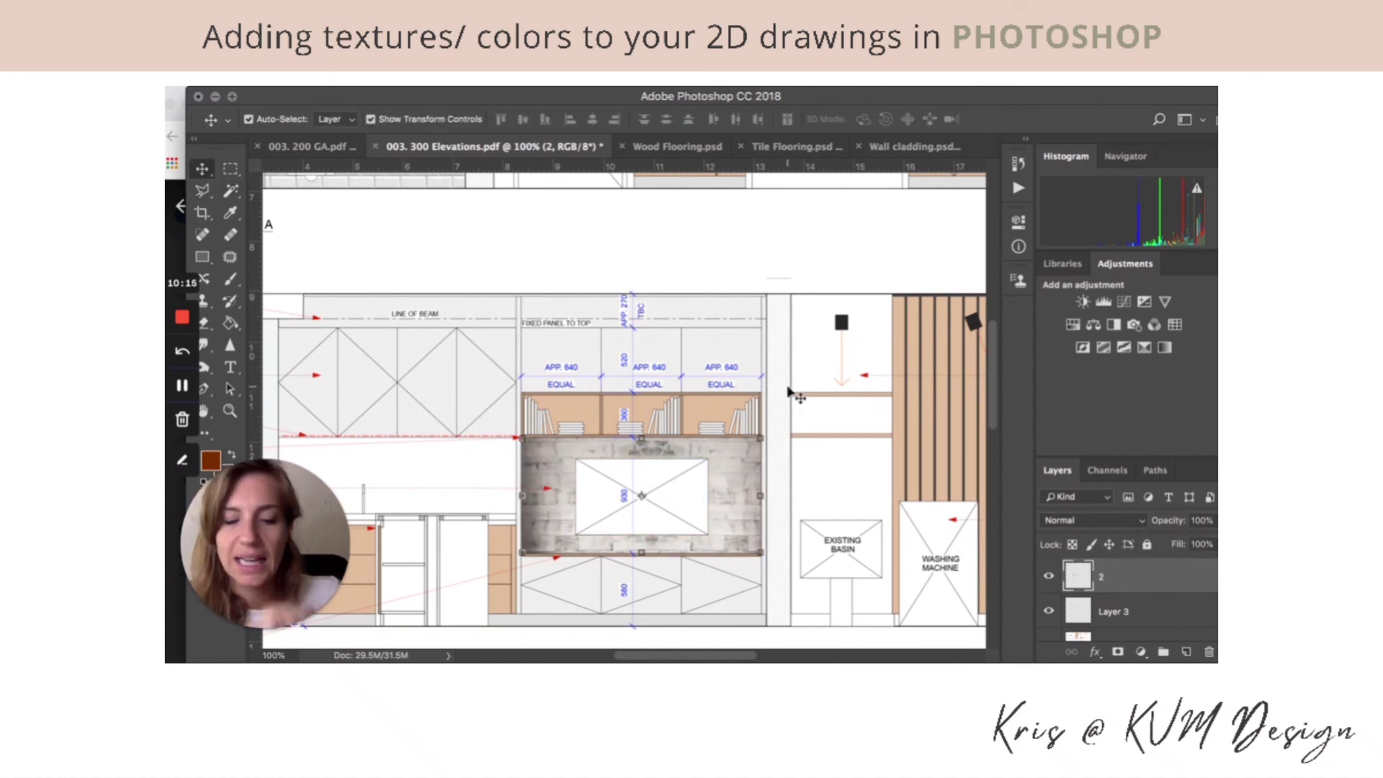
pyautogui.press('super+minus')
pyautogui.press('super+minus')
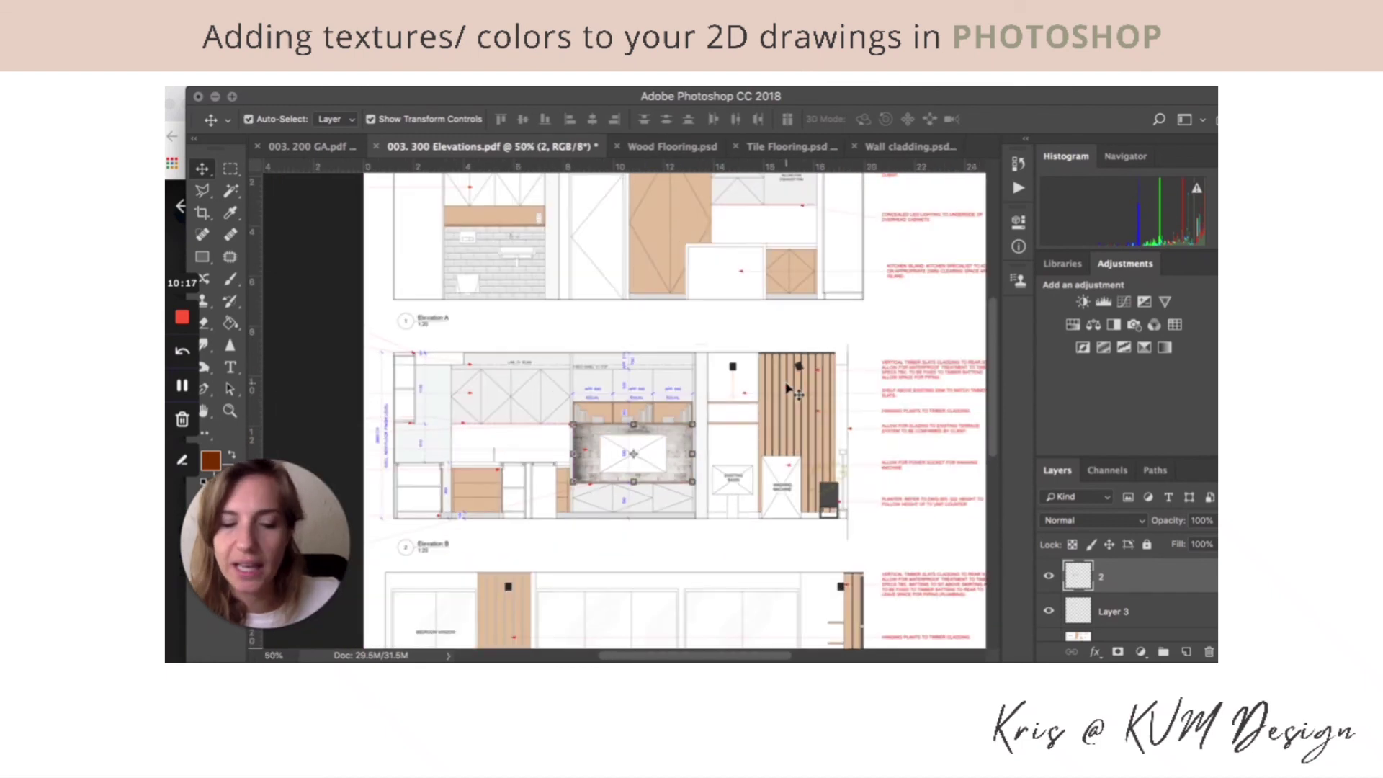
pyautogui.click(862, 426)
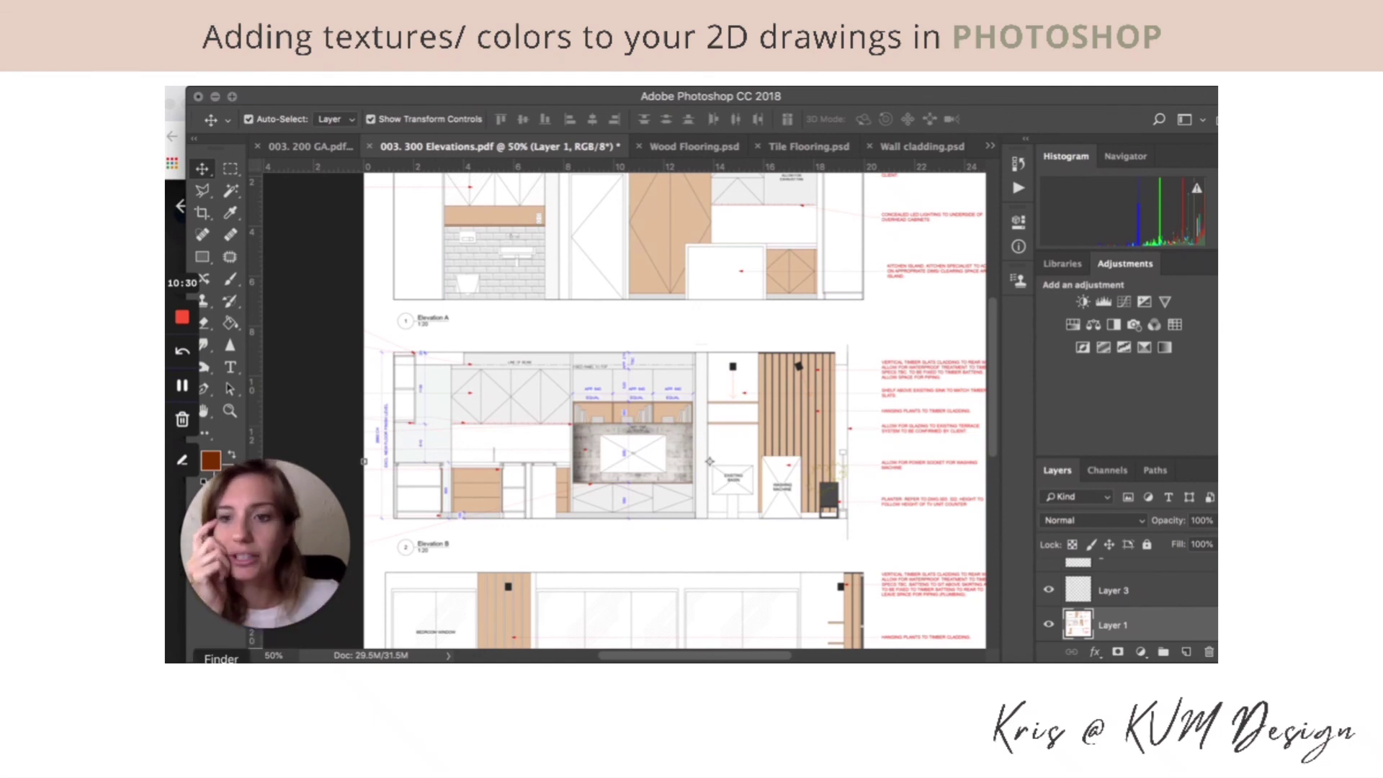
pyautogui.click(221, 658)
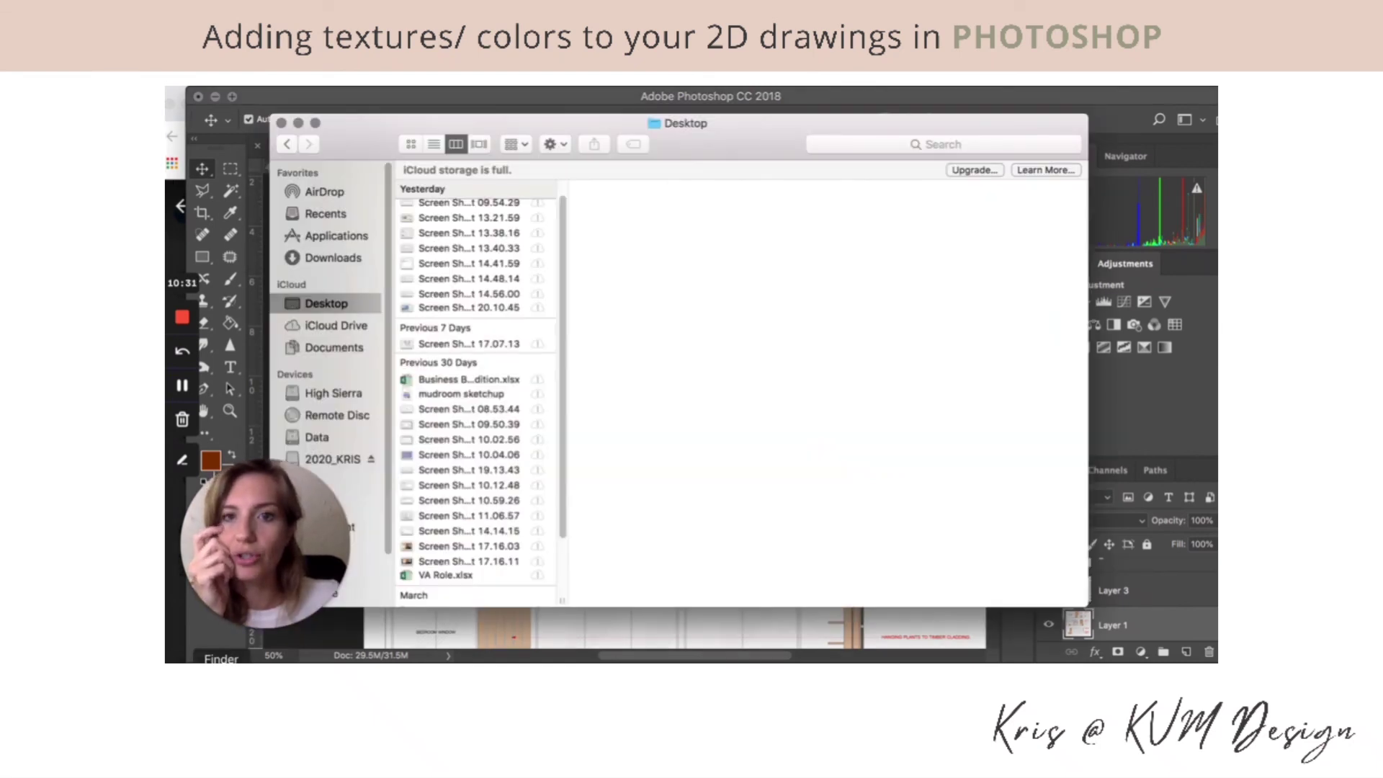
pyautogui.click(280, 123)
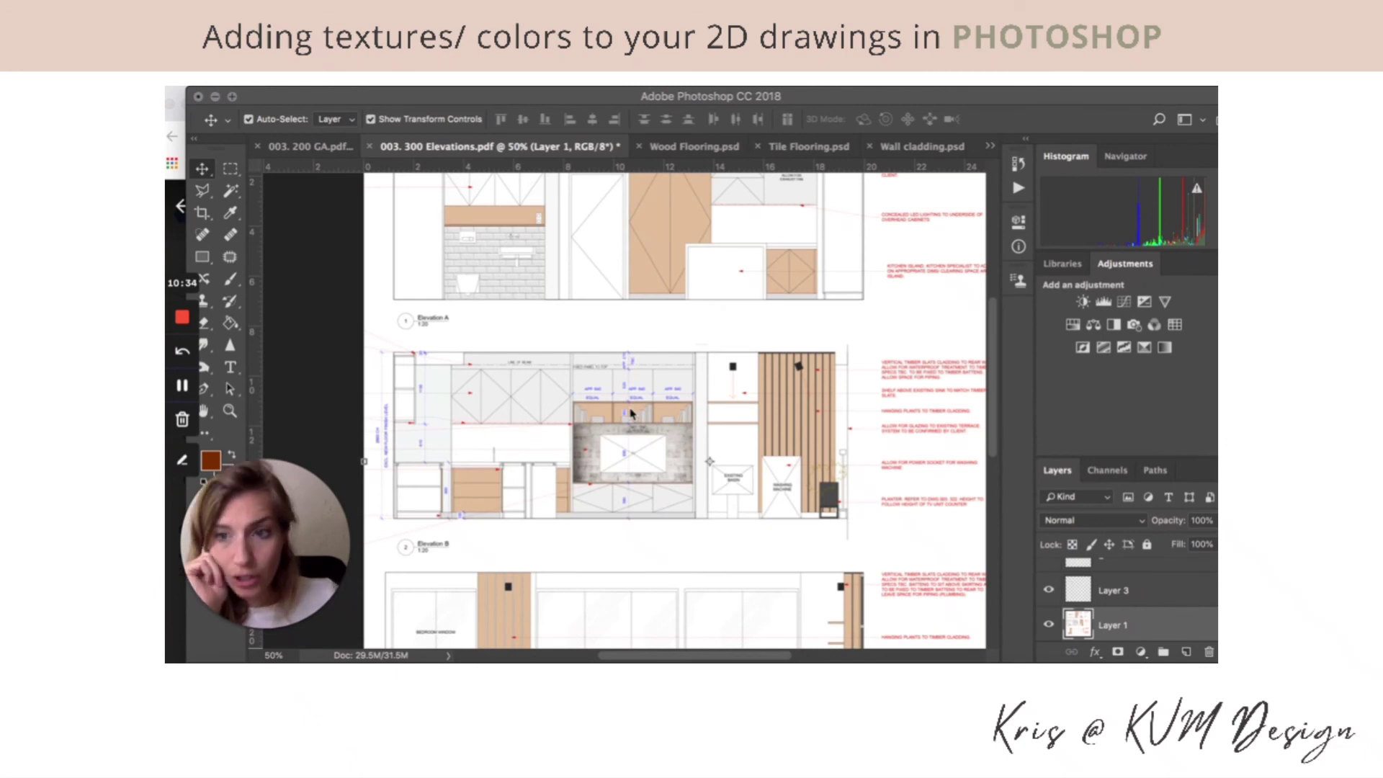